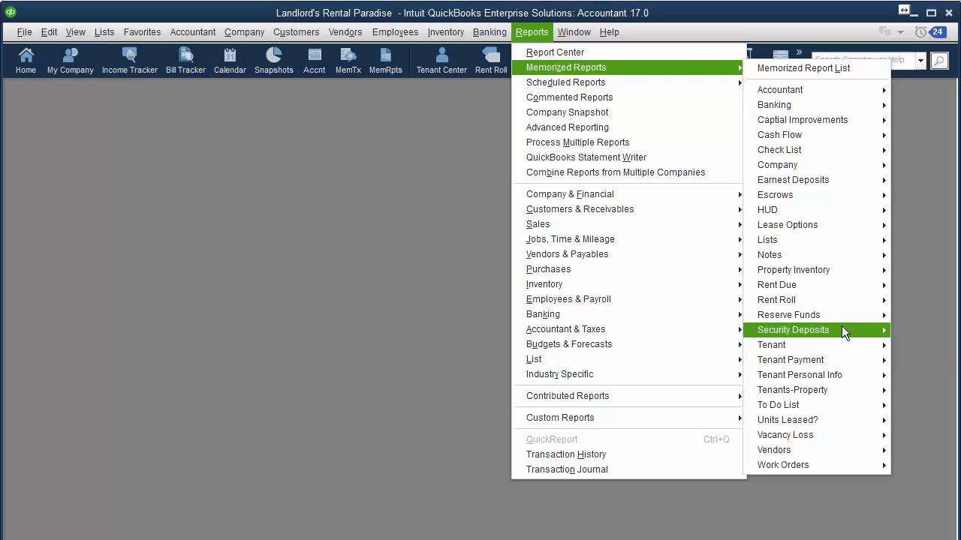
# Open Reports > Scheduled Reports > Schedule Setup to begin a report email schedule
pyautogui.moveTo(842, 327)
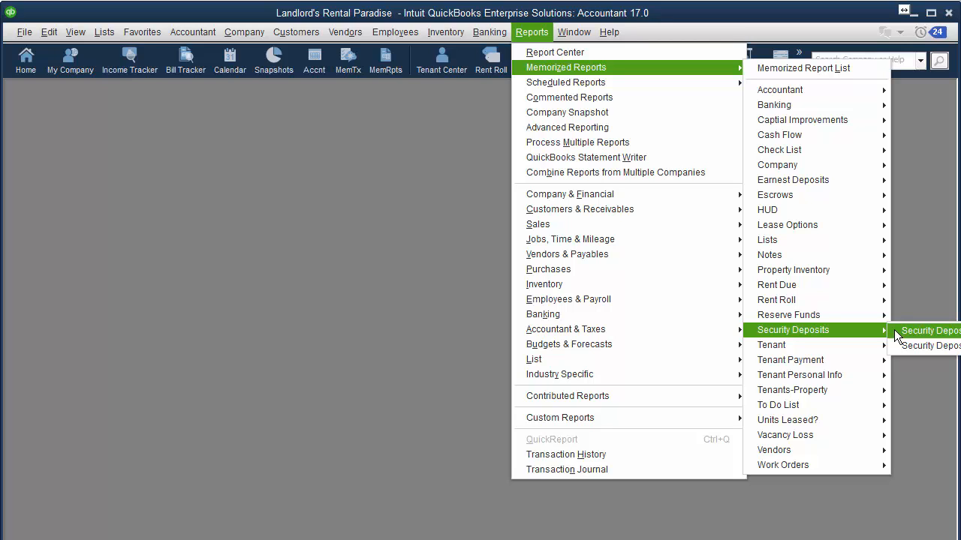
pyautogui.moveTo(574, 81)
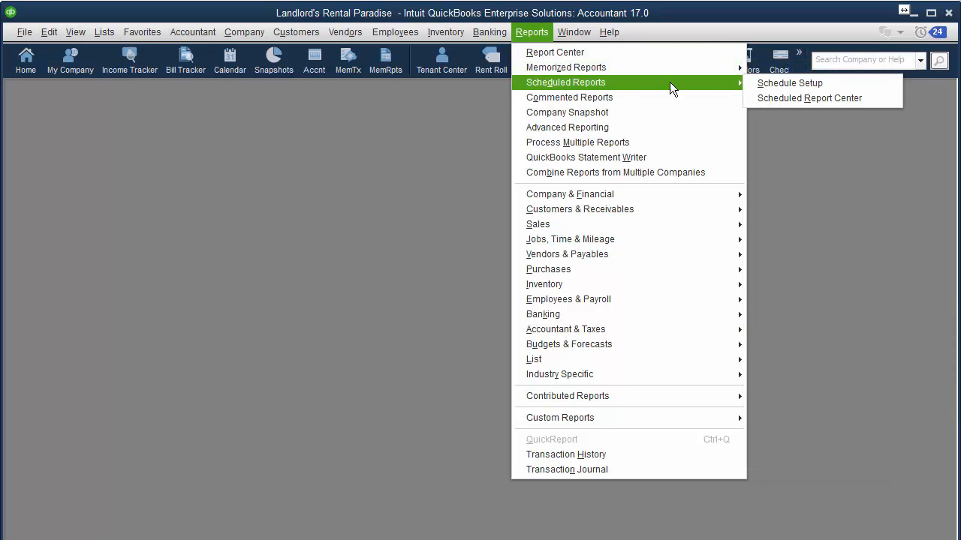
pyautogui.click(781, 84)
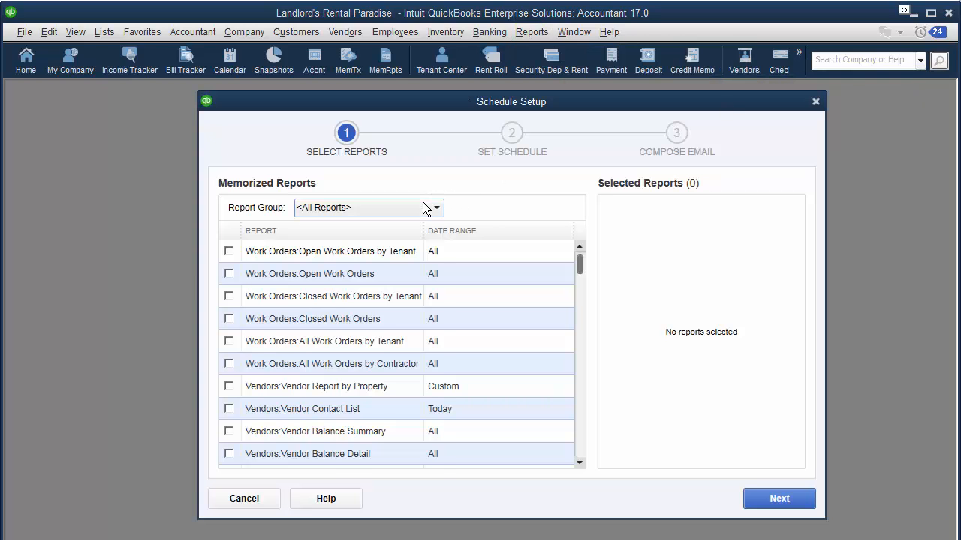
# Select the Security Deposits report from the Security Deposits group and advance to the Set Schedule step
pyautogui.click(422, 203)
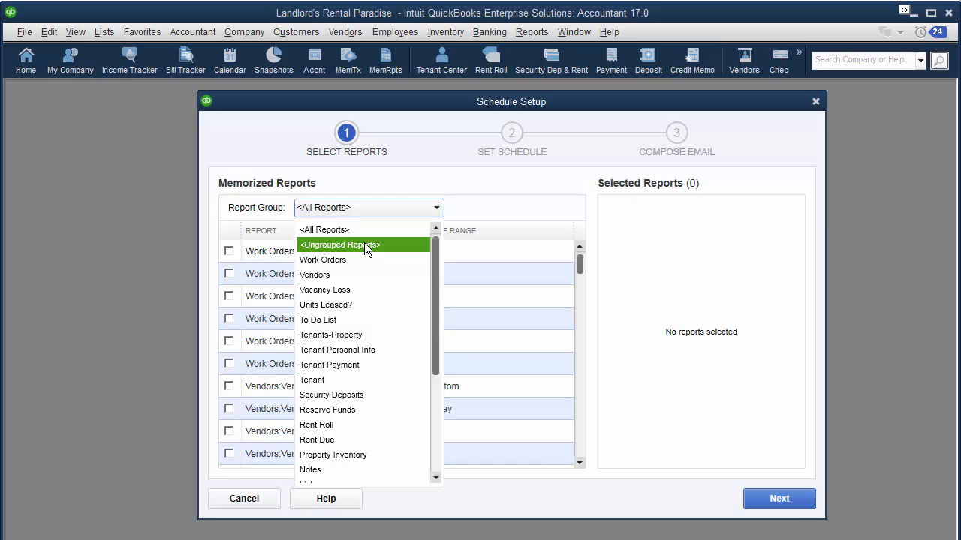
pyautogui.click(353, 395)
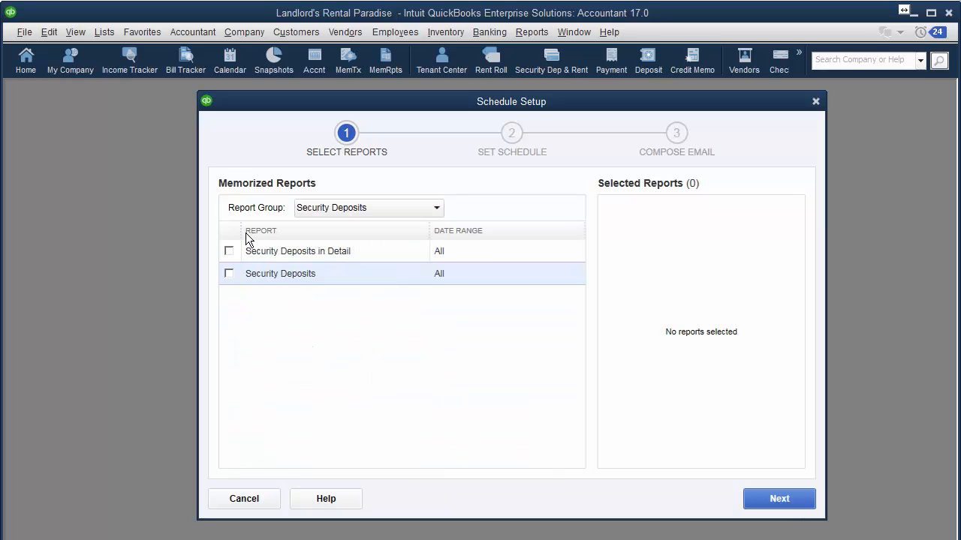
pyautogui.click(229, 274)
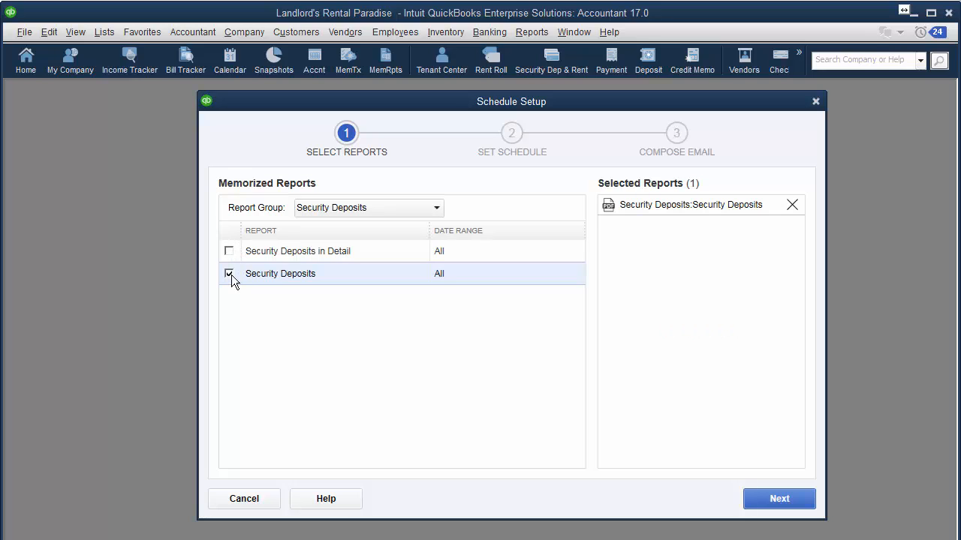
pyautogui.click(802, 504)
pyautogui.click(380, 202)
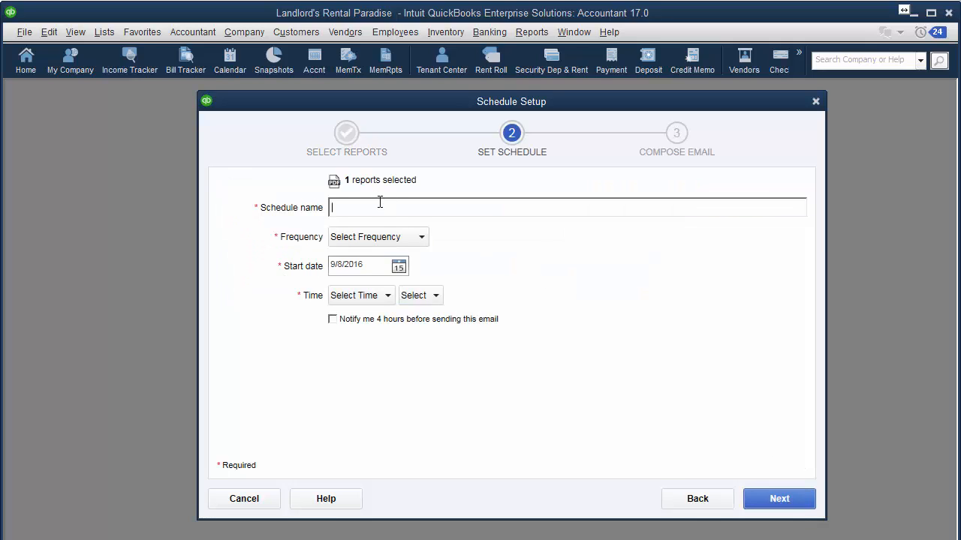
# Name the schedule '… Sec Dep' and send it every two weeks from 9/9/2016 at 2:00 AM
pyautogui.write('Gita Sec Dep')
pyautogui.click(390, 236)
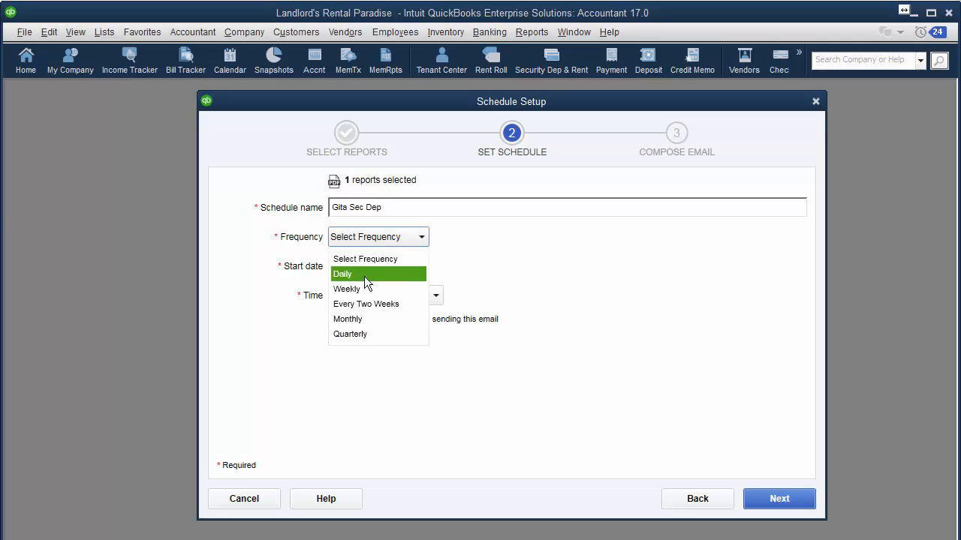
pyautogui.click(360, 302)
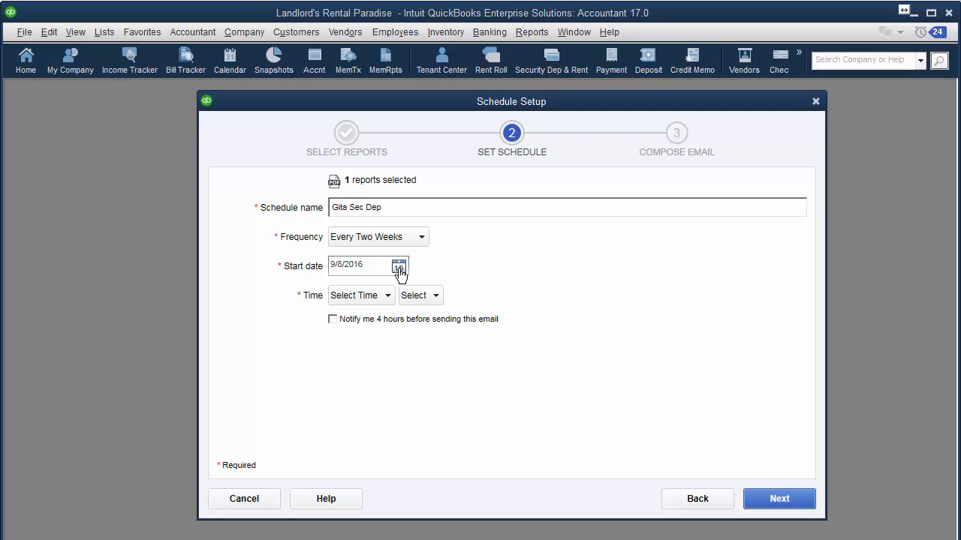
pyautogui.click(398, 268)
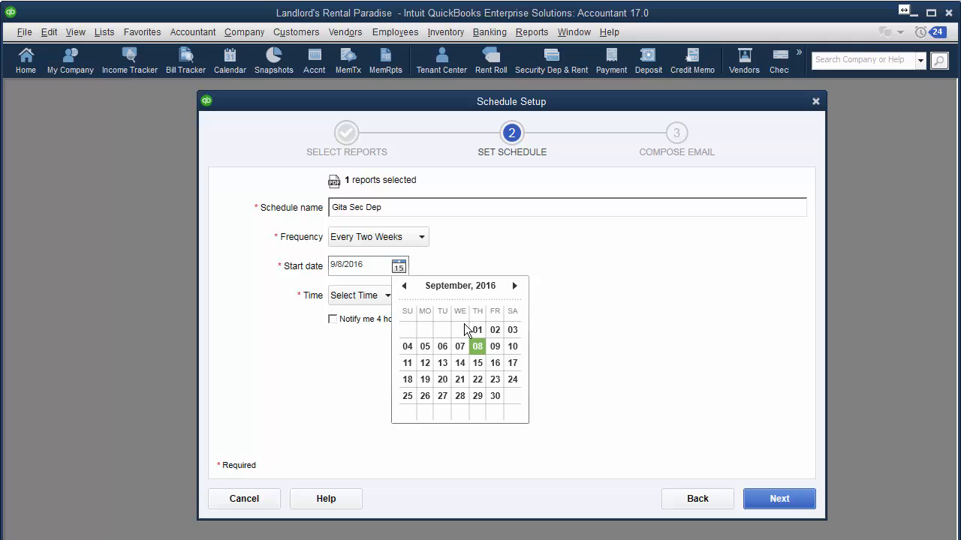
pyautogui.click(494, 349)
pyautogui.click(391, 299)
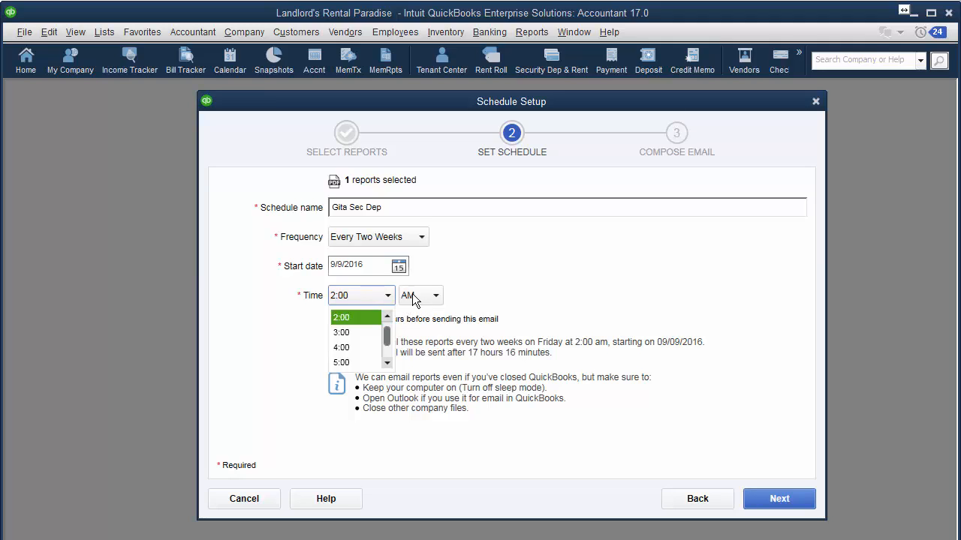
pyautogui.click(513, 295)
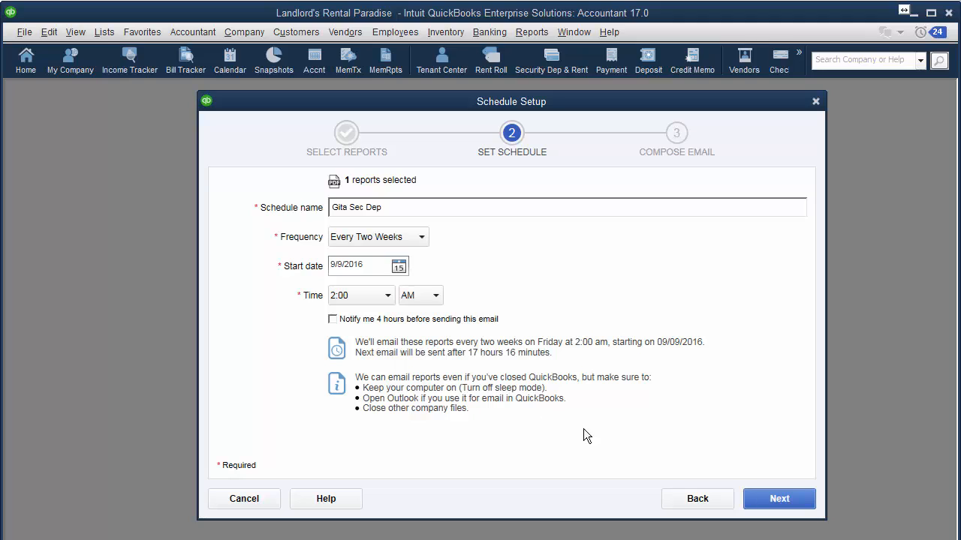
# Address the email to the recipient and change the subject to 'Security Deposit Report(s) from Rental Paradise'
pyautogui.click(779, 499)
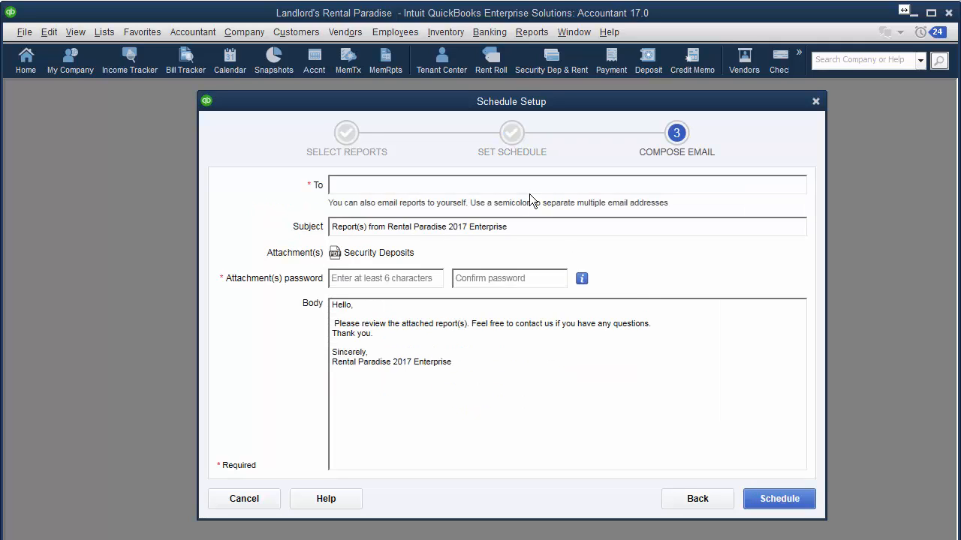
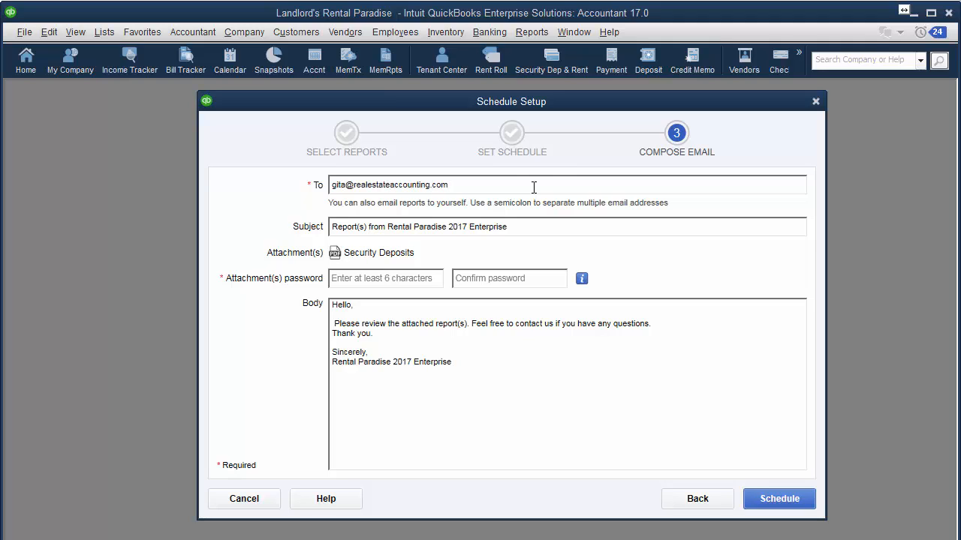
pyautogui.click(334, 228)
pyautogui.write('Sec ')
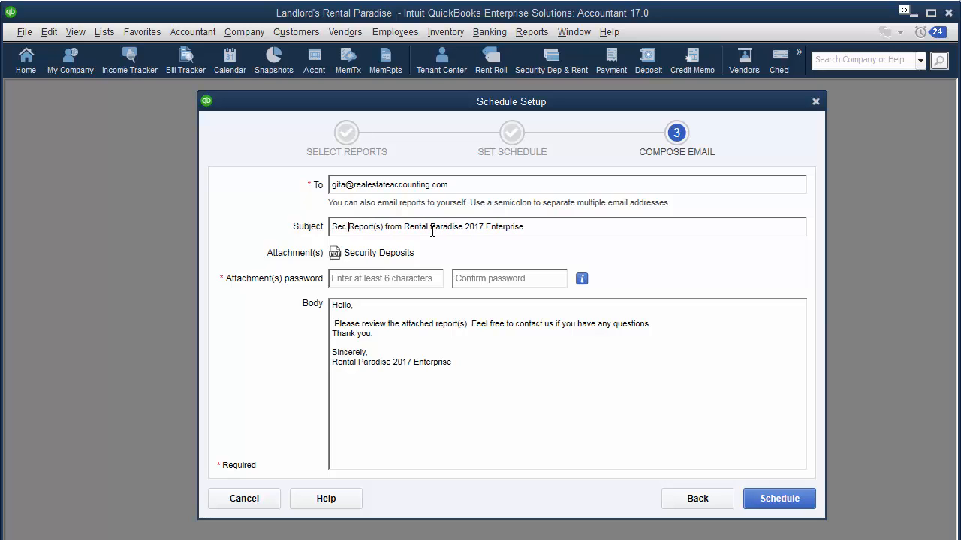
pyautogui.write('urity Deposit')
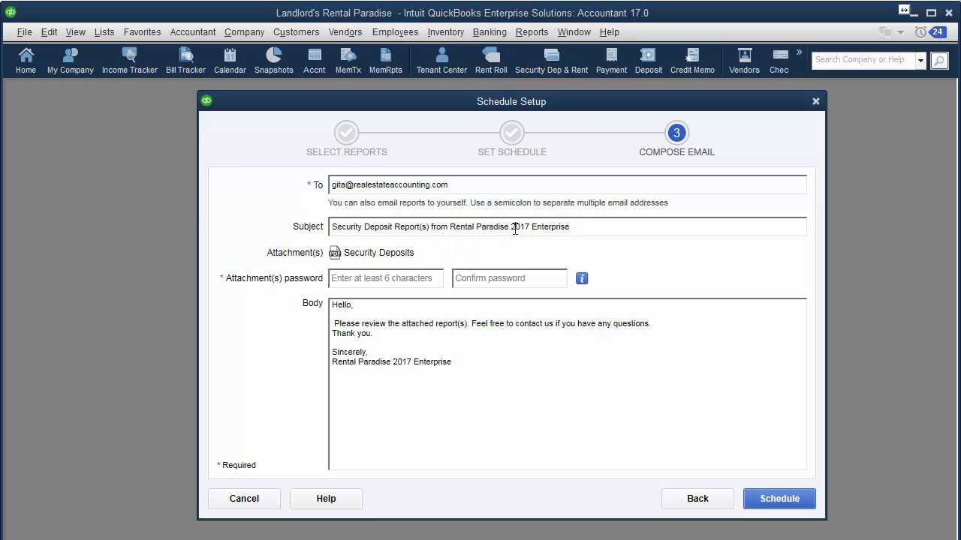
pyautogui.moveTo(512, 228); pyautogui.dragTo(755, 223)
pyautogui.press('BackSpace')
# Enter and confirm an attachment password for the scheduled email
pyautogui.write('password')
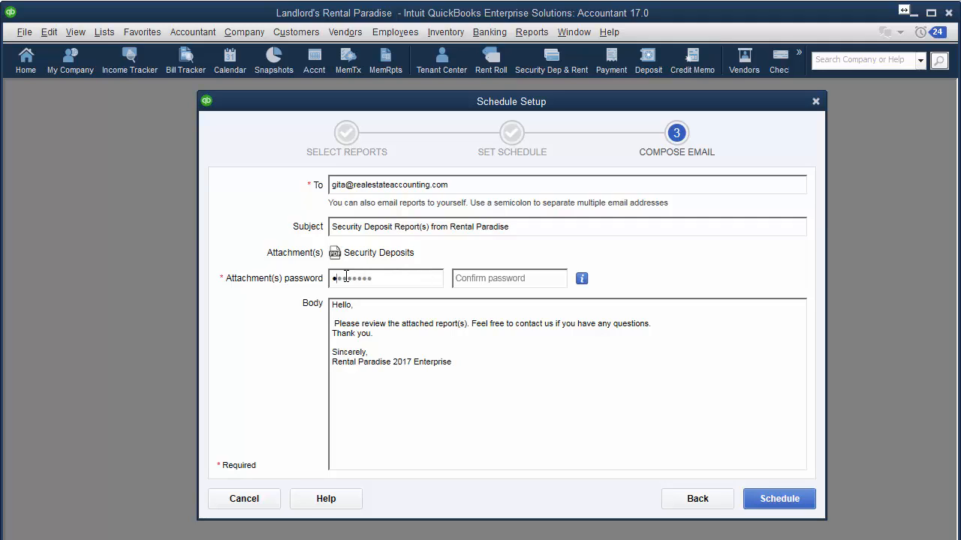
pyautogui.press('Tab')
pyautogui.write('password')
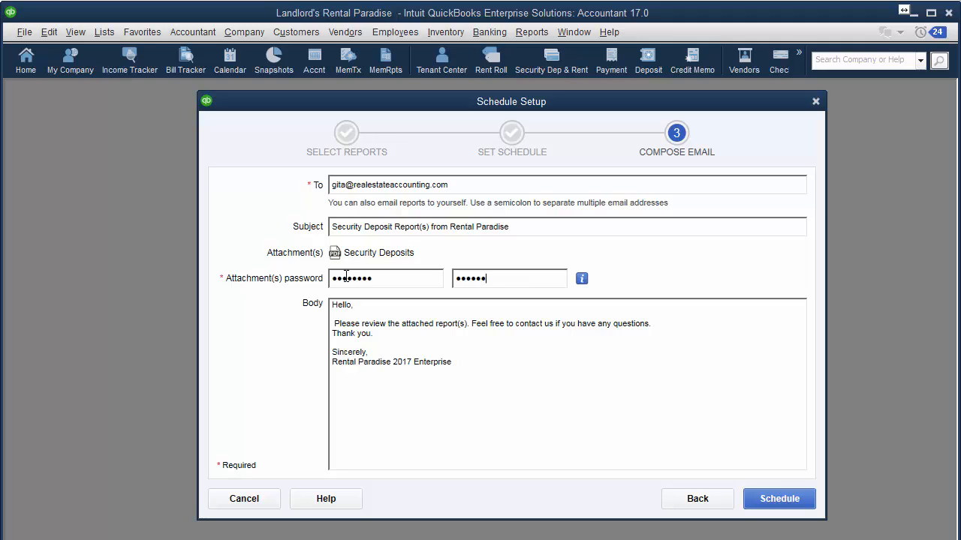
pyautogui.moveTo(454, 370); pyautogui.dragTo(283, 301)
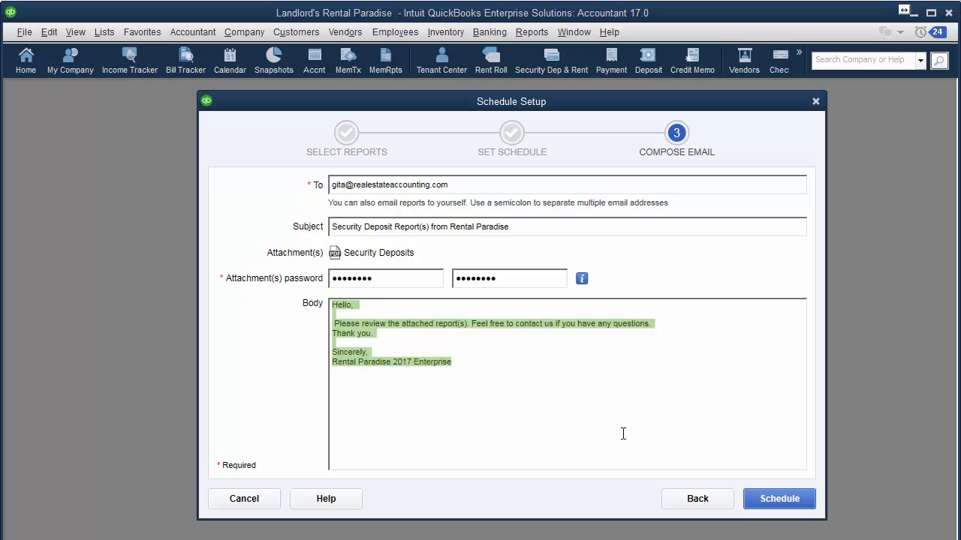
pyautogui.click(798, 510)
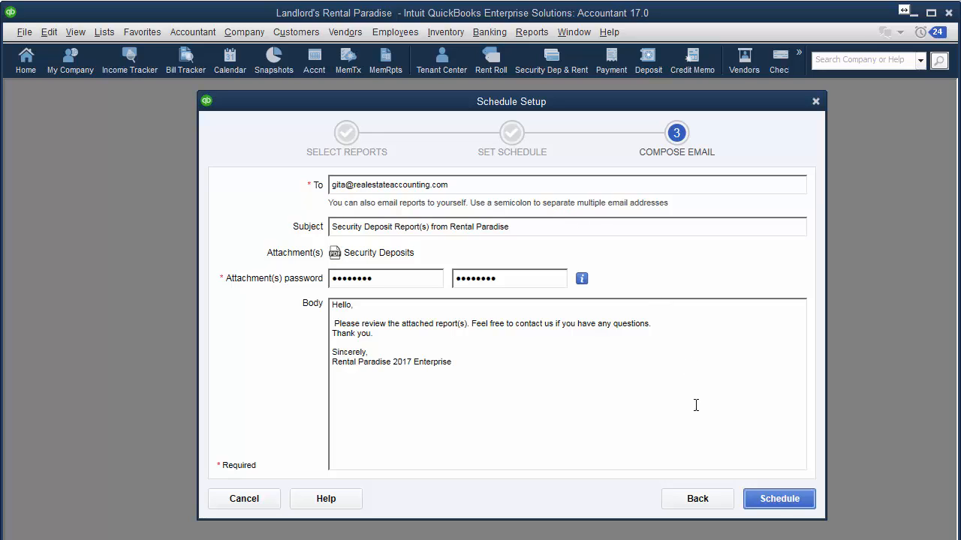
# Retype both attachment passwords after the mismatch warning and save the schedule
pyautogui.click(774, 498)
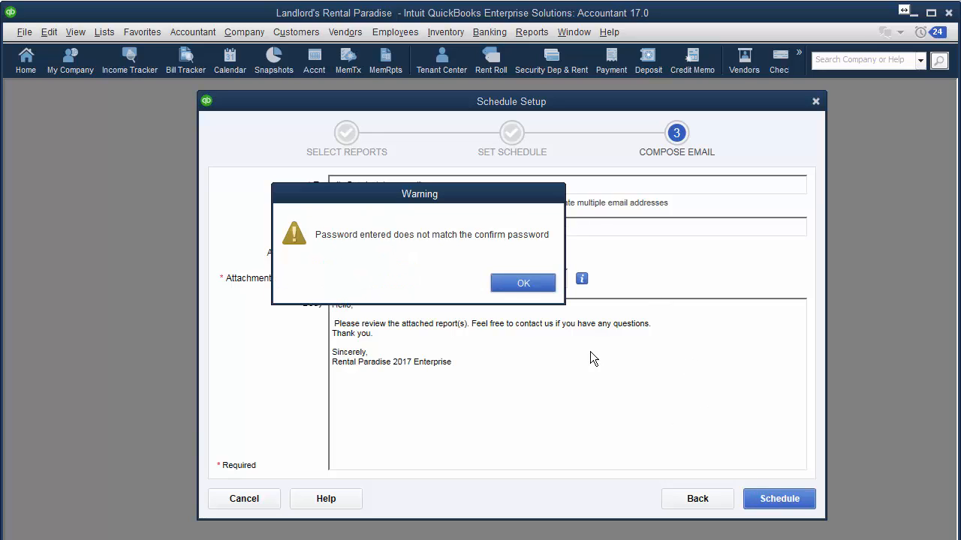
pyautogui.click(519, 280)
pyautogui.moveTo(336, 277); pyautogui.dragTo(90, 237)
pyautogui.write('••••••')
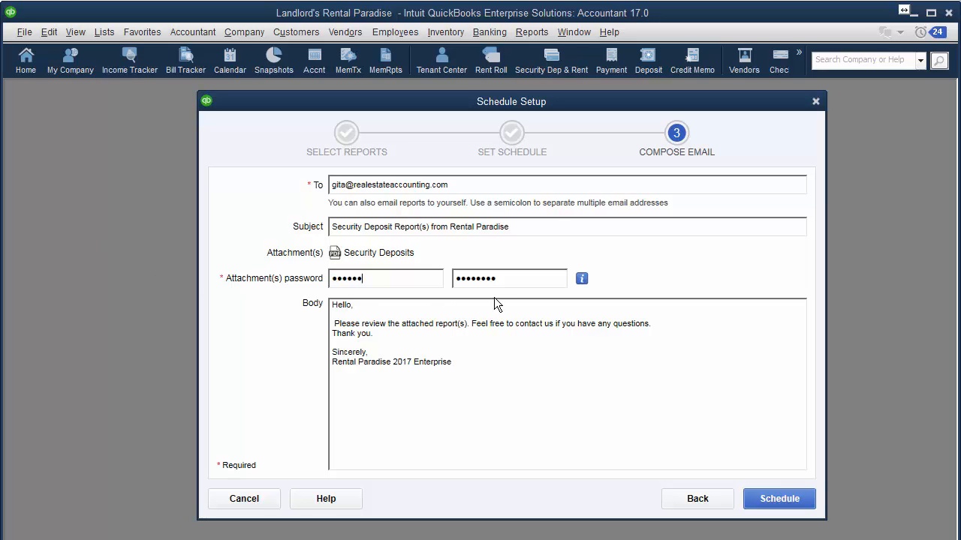
pyautogui.moveTo(509, 283); pyautogui.dragTo(265, 260)
pyautogui.write('••••••')
pyautogui.click(794, 505)
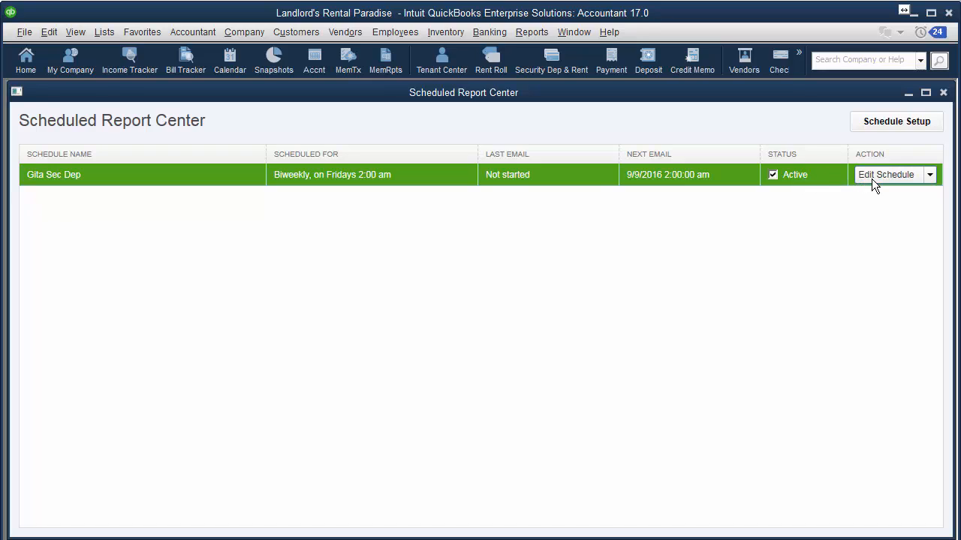
# Open the Edit Schedule dropdown for the new biweekly schedule in Scheduled Report Center
pyautogui.click(930, 175)
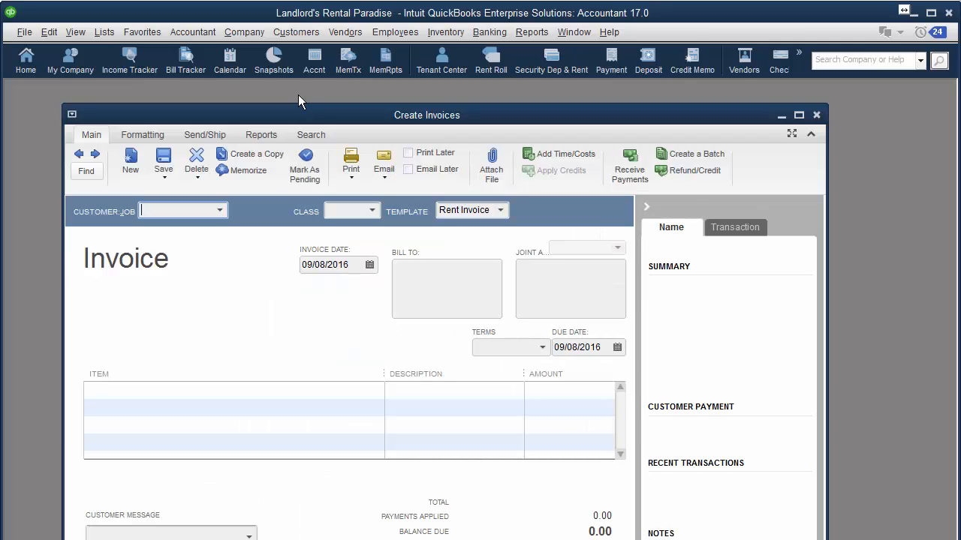
# Maximize the Rent Invoice and add Security Deposits as its first line item
pyautogui.click(798, 114)
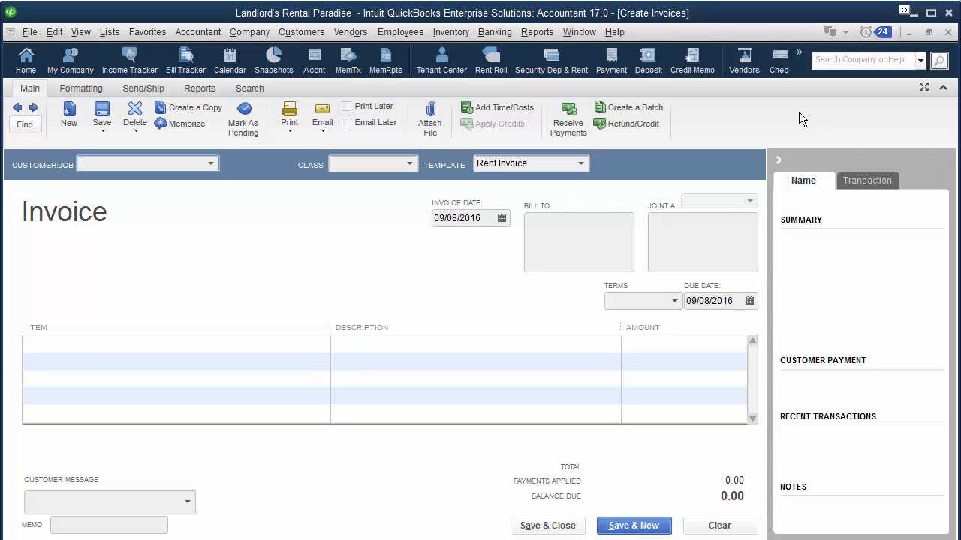
pyautogui.click(328, 349)
pyautogui.write('dep')
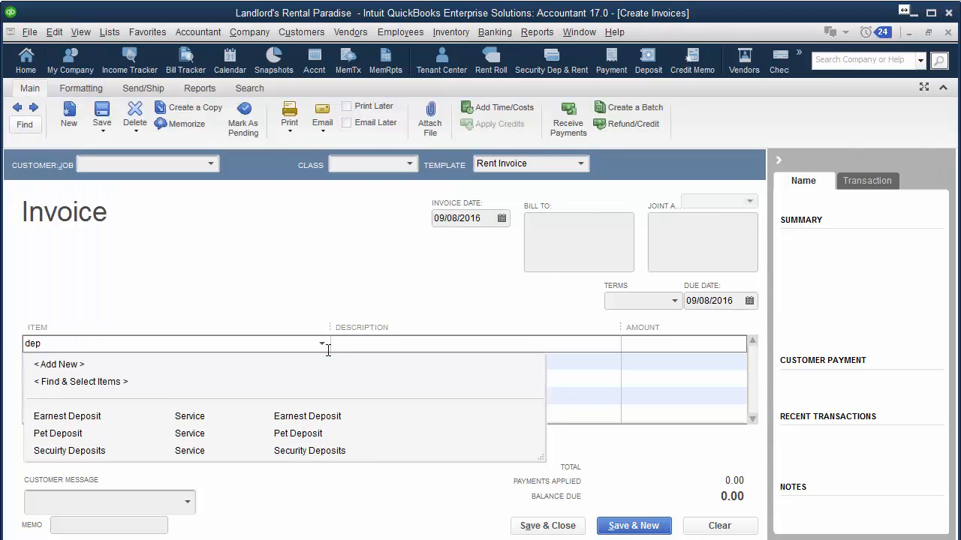
pyautogui.click(103, 458)
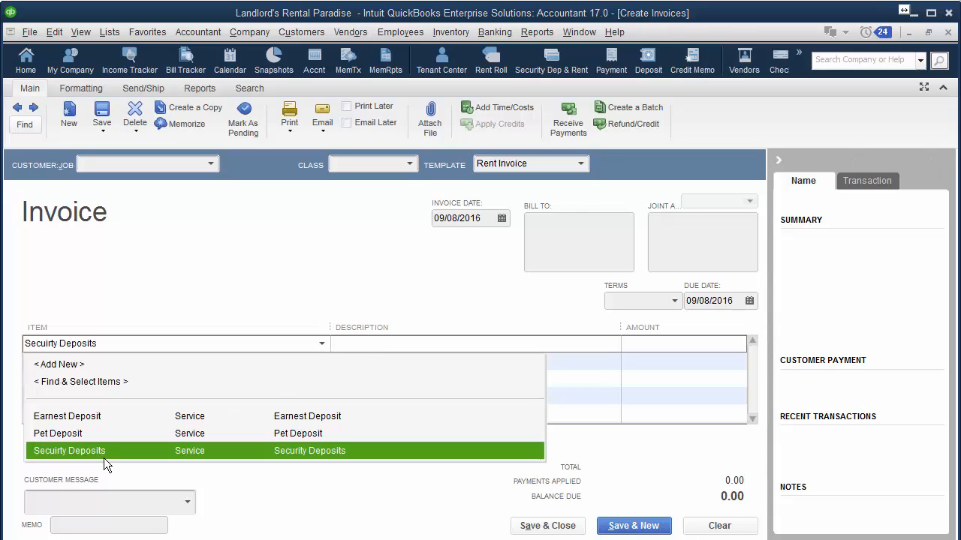
pyautogui.click(495, 31)
pyautogui.click(491, 52)
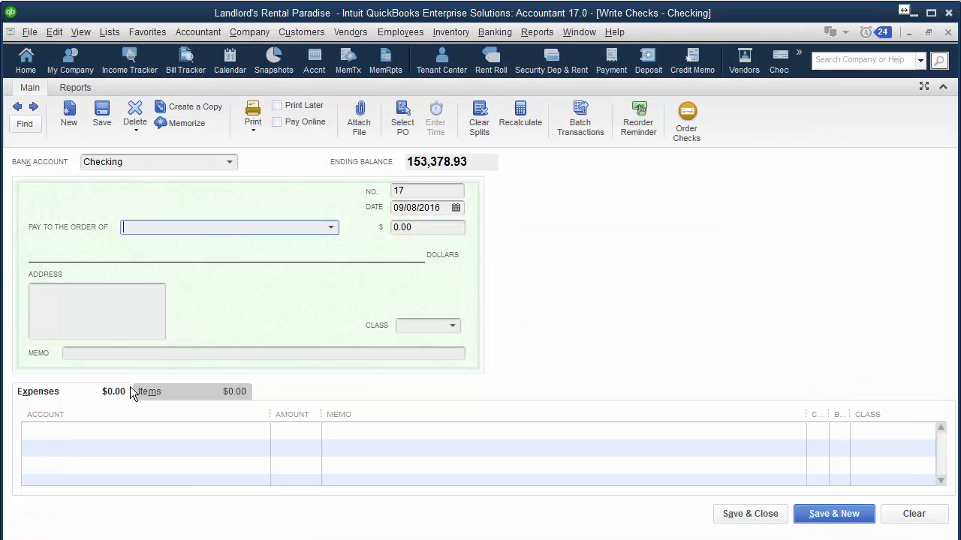
pyautogui.click(136, 430)
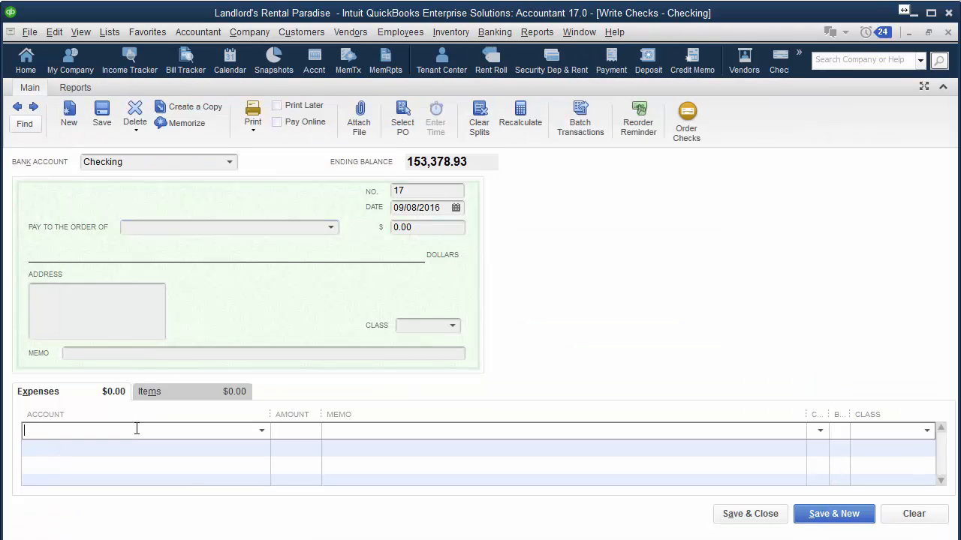
pyautogui.write('Depreciation')
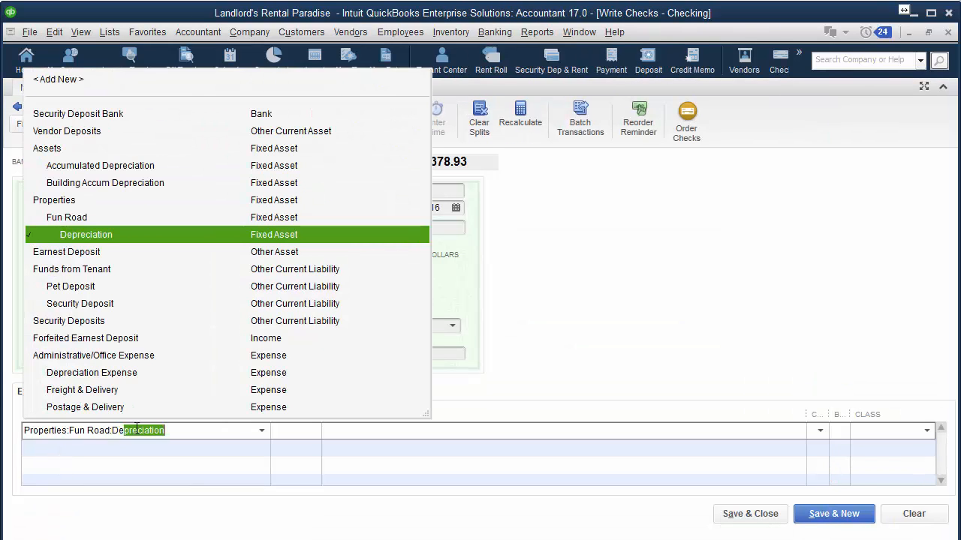
pyautogui.write('po')
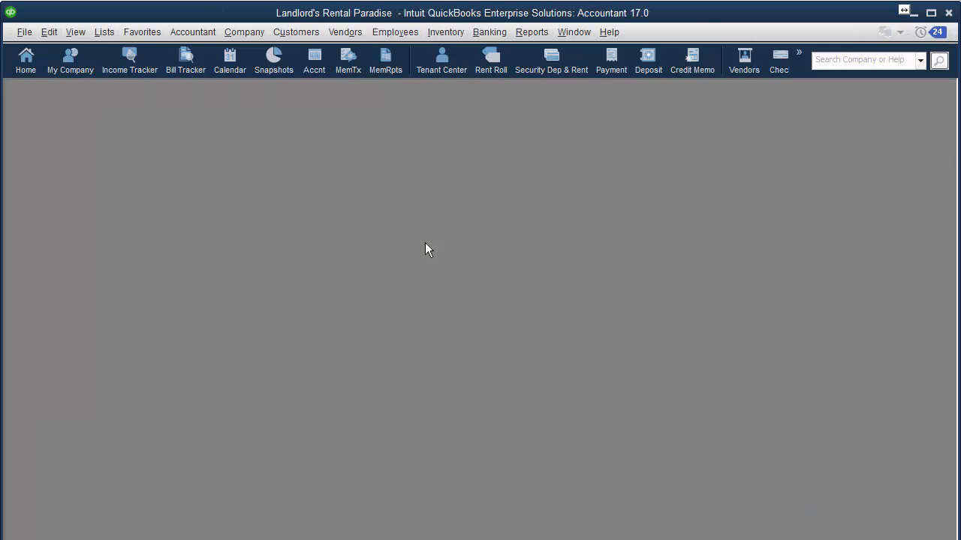
pyautogui.click(491, 33)
pyautogui.click(495, 52)
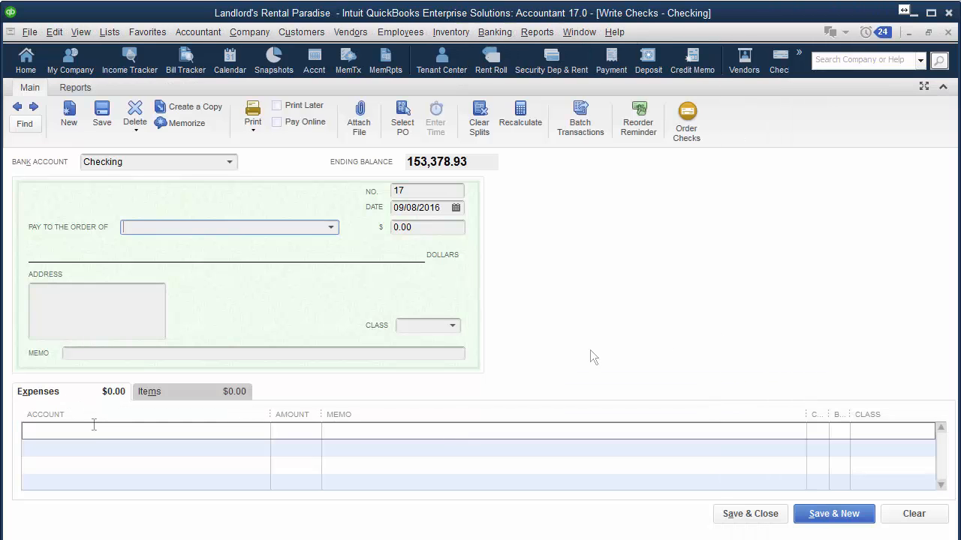
pyautogui.click(89, 430)
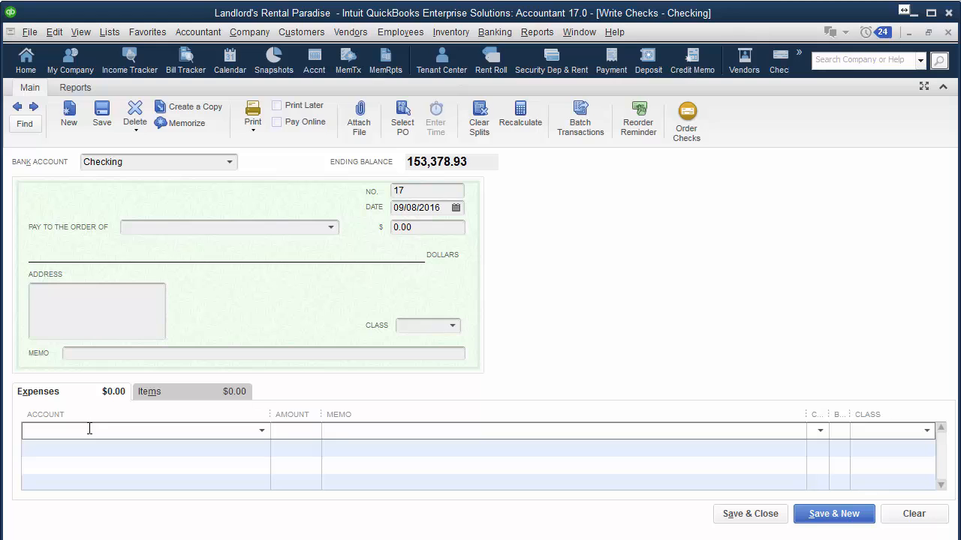
pyautogui.write('depo')
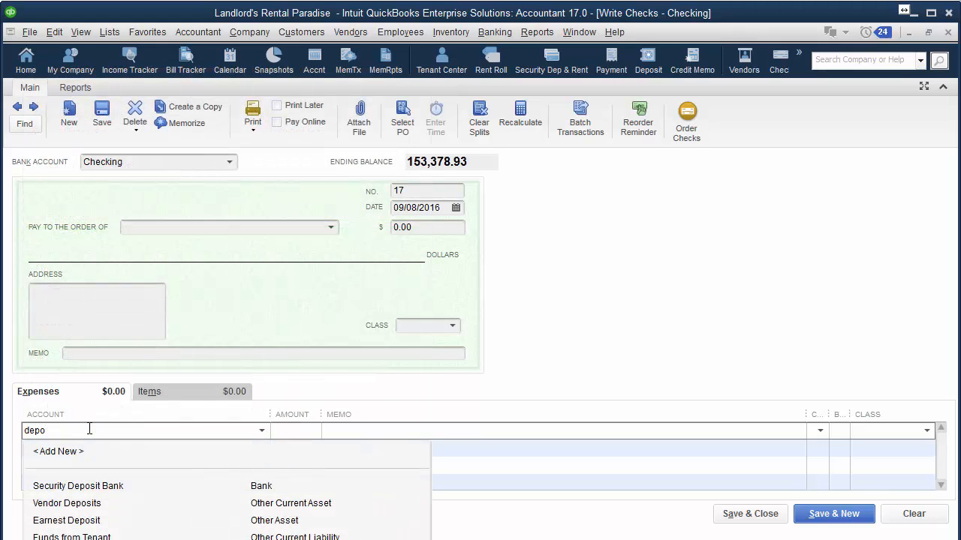
pyautogui.click(67, 539)
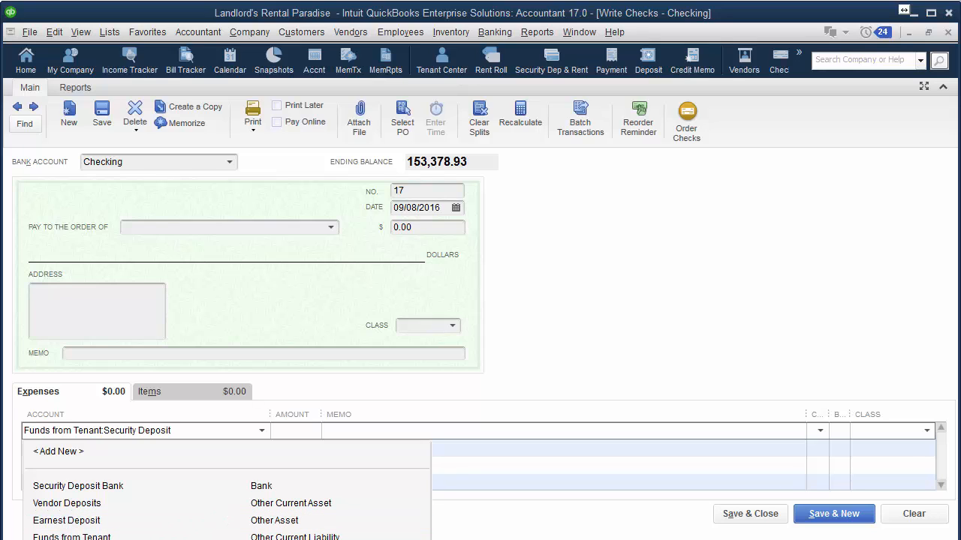
pyautogui.click(67, 503)
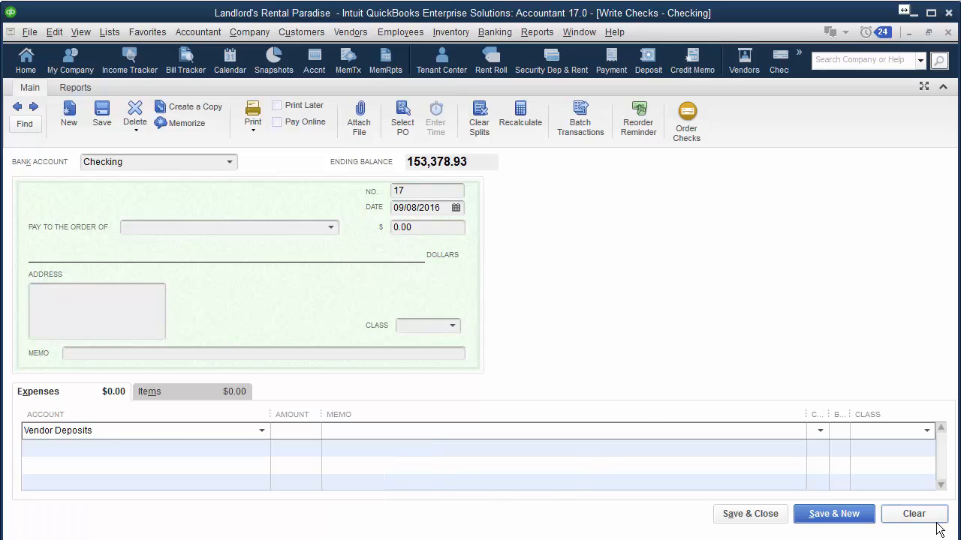
pyautogui.click(914, 514)
pyautogui.click(948, 32)
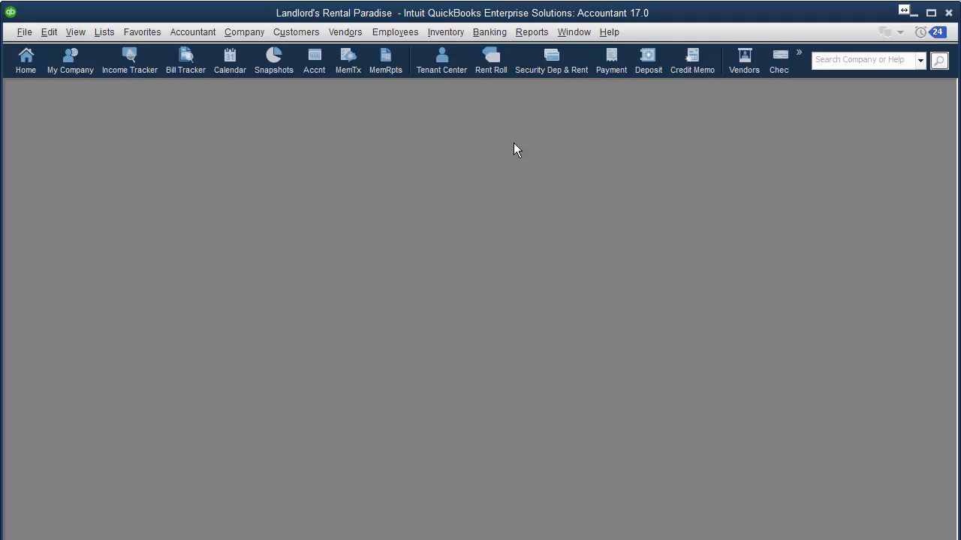
pyautogui.hotkey('ctrl', 'f')
pyautogui.click(605, 277)
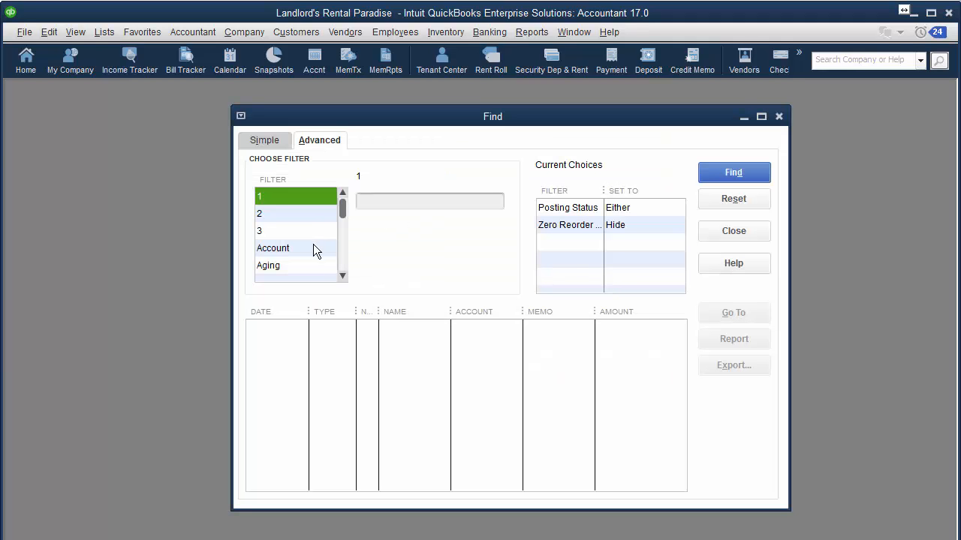
pyautogui.click(761, 118)
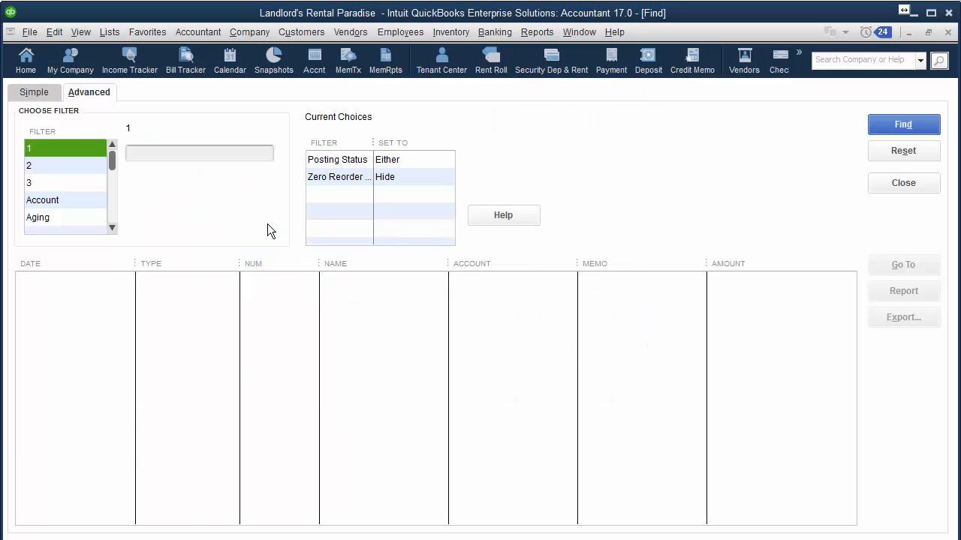
pyautogui.scroll(-2, 116, 218)
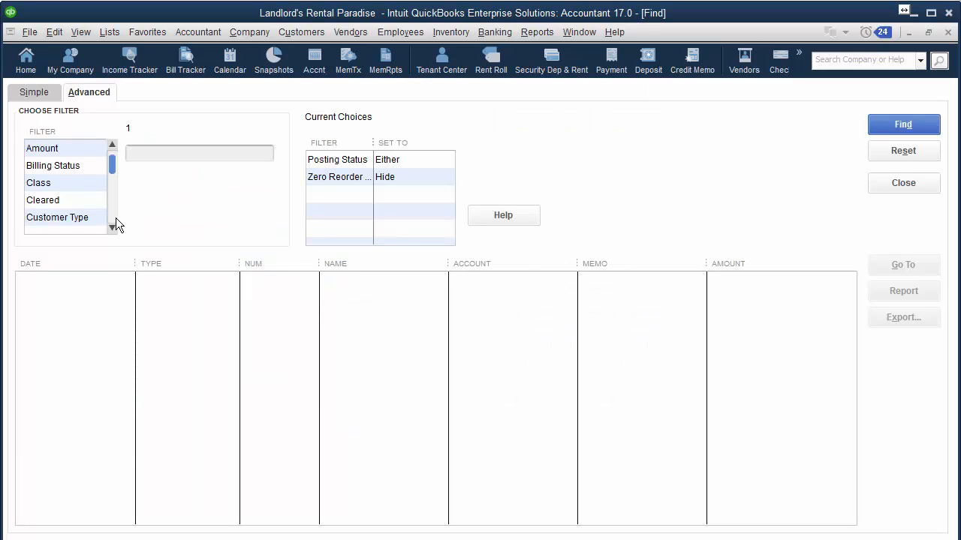
pyautogui.click(63, 149)
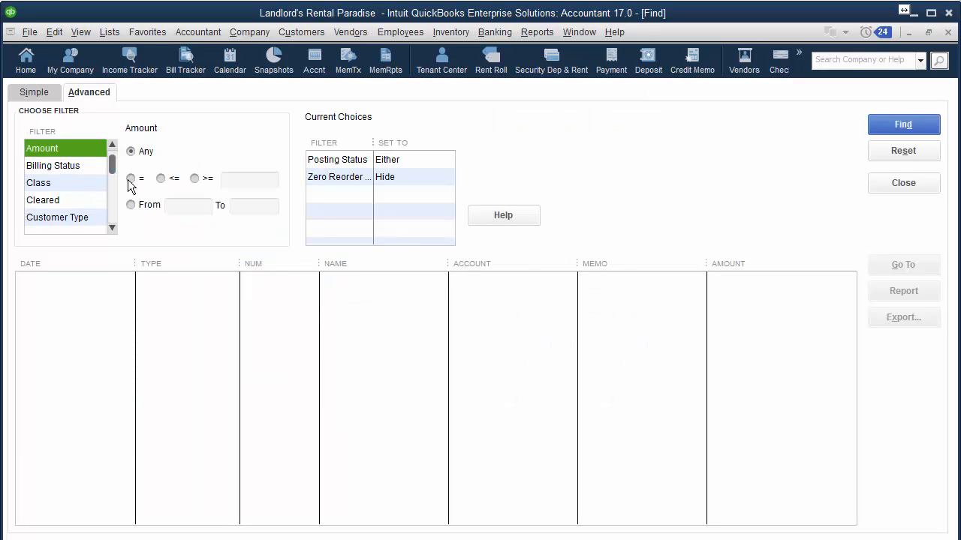
pyautogui.click(130, 178)
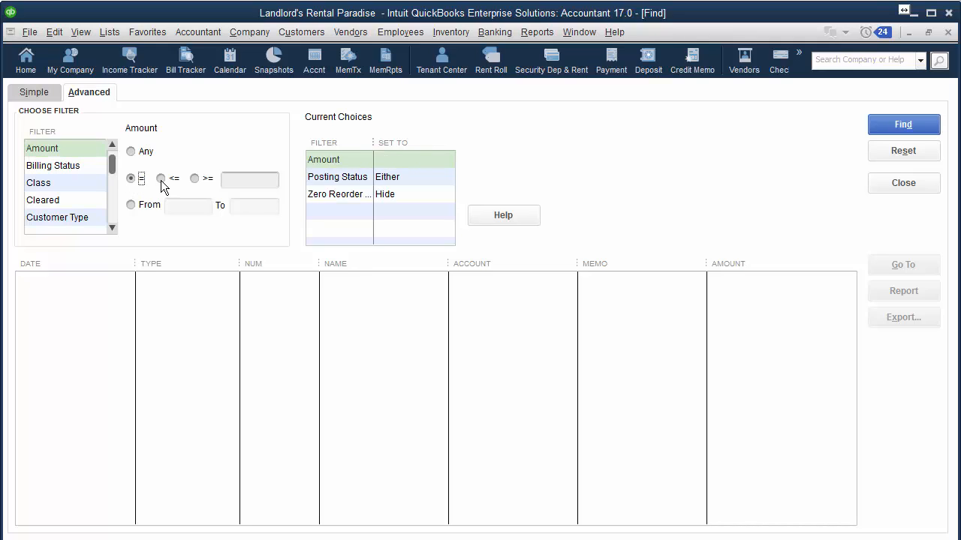
pyautogui.click(161, 179)
pyautogui.click(194, 180)
pyautogui.click(130, 205)
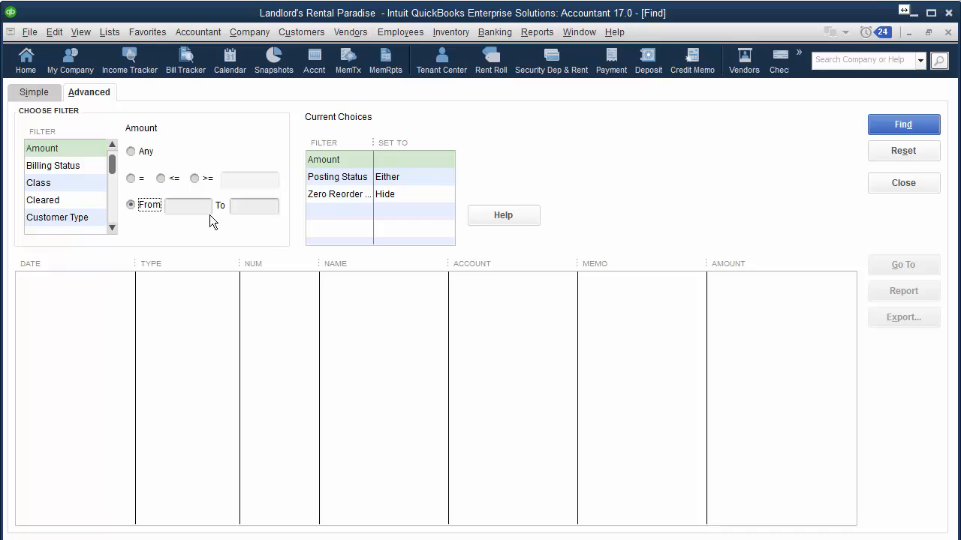
pyautogui.click(200, 212)
pyautogui.write('1000')
pyautogui.click(255, 208)
pyautogui.write('1500')
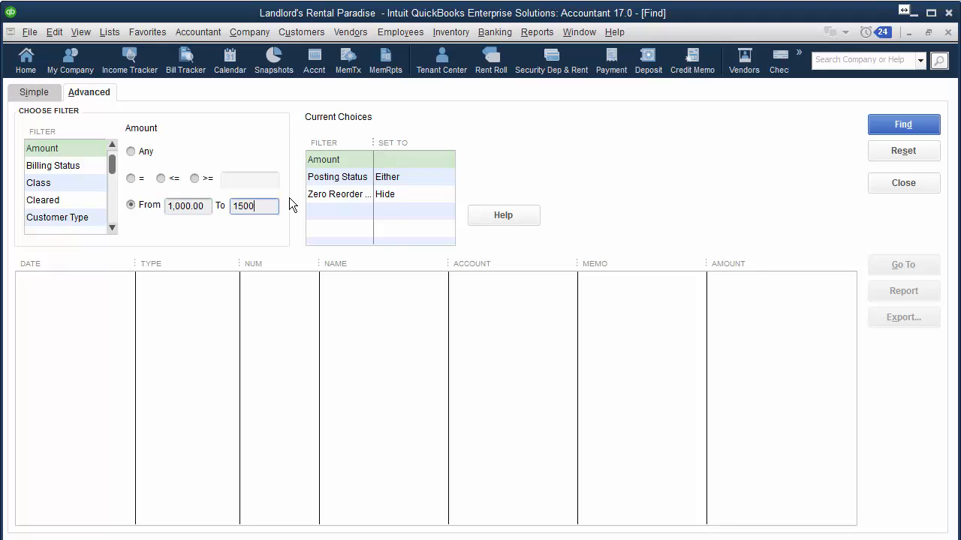
pyautogui.click(900, 123)
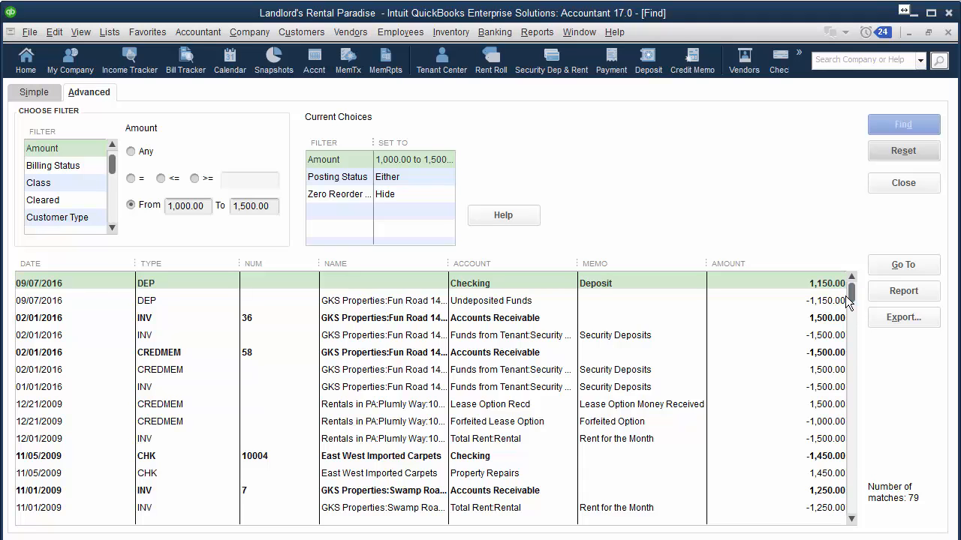
pyautogui.moveTo(853, 292); pyautogui.dragTo(860, 518)
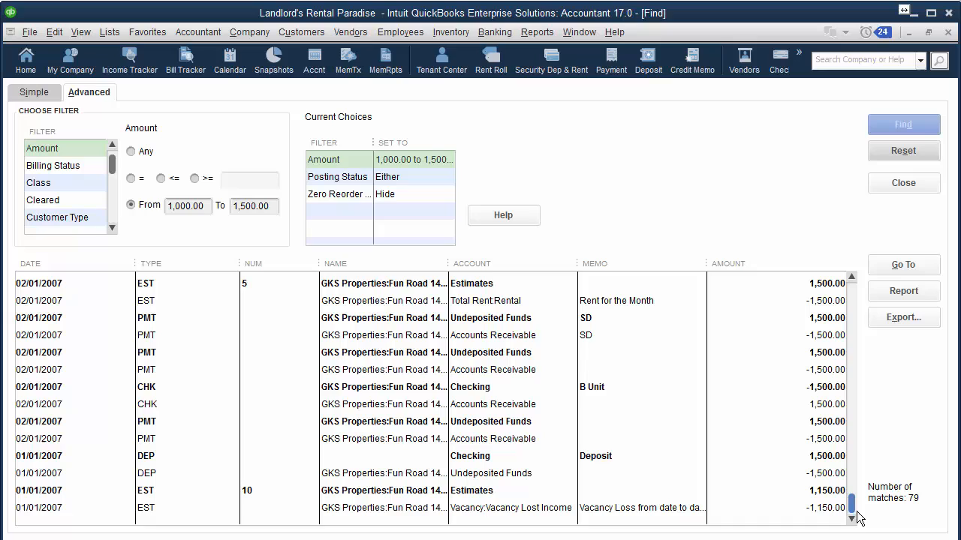
pyautogui.click(494, 340)
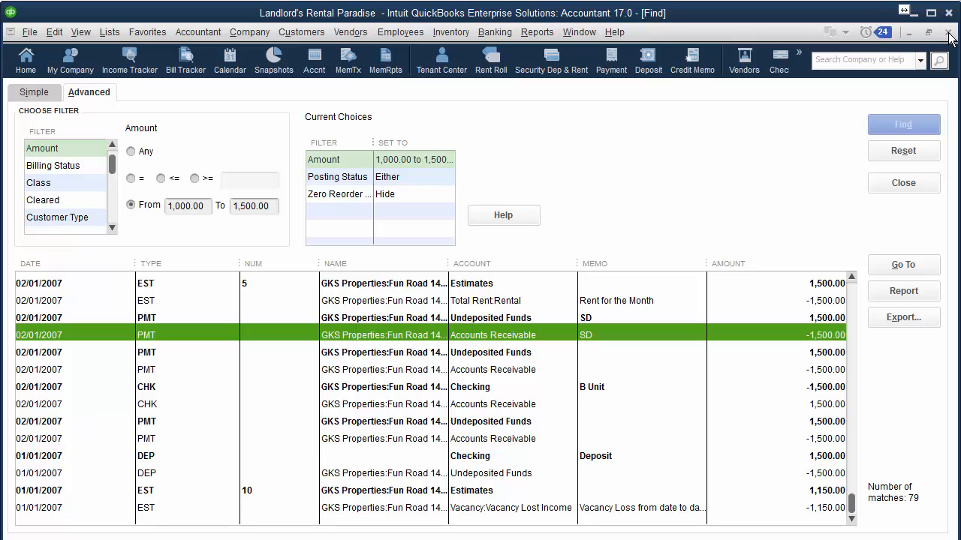
pyautogui.click(951, 34)
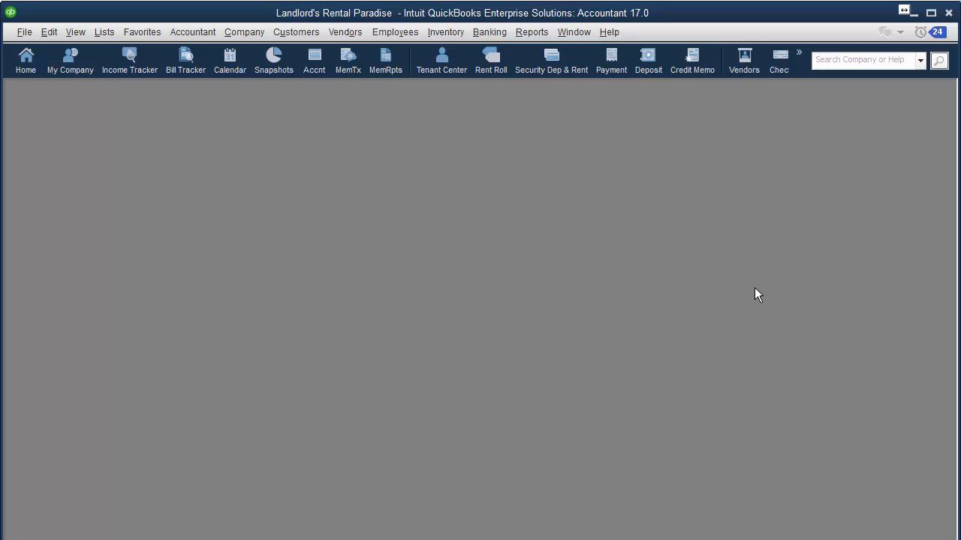
# Open the Customer Center maximized and try Customize Columns, cancelling the column changes
pyautogui.click(448, 73)
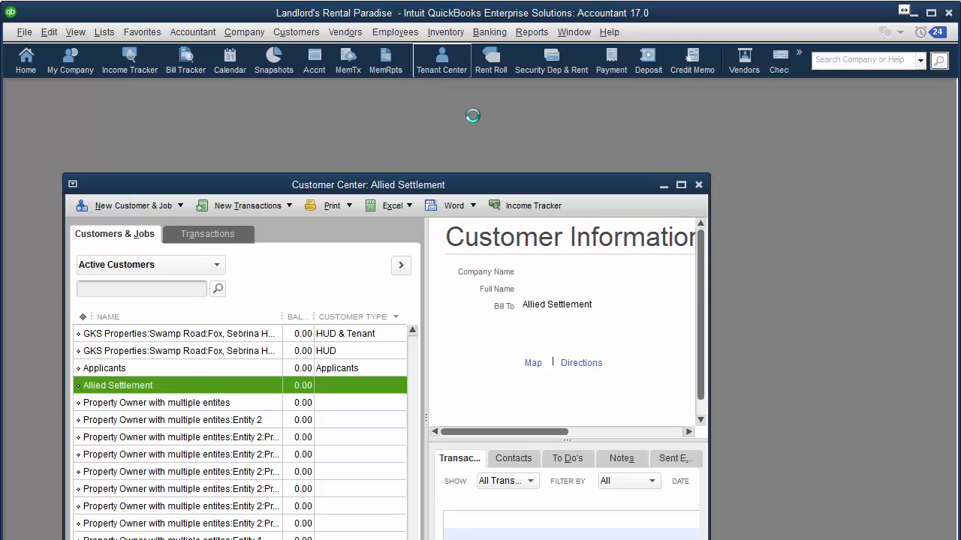
pyautogui.click(681, 185)
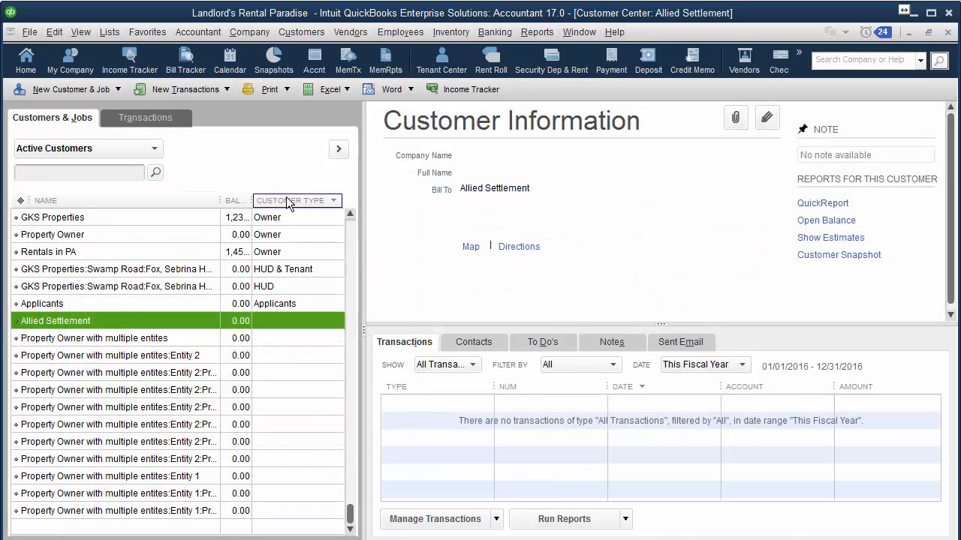
pyautogui.click(291, 236)
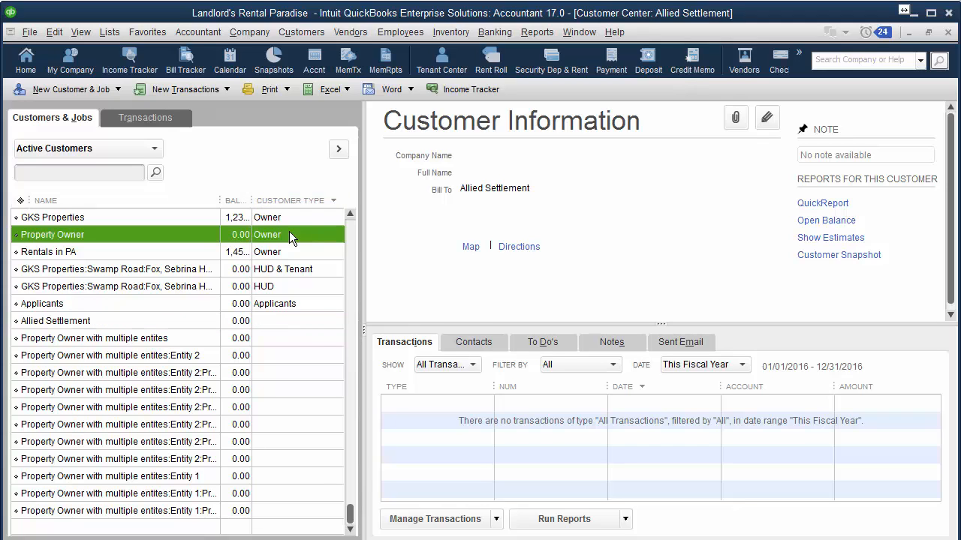
pyautogui.rightClick(289, 234)
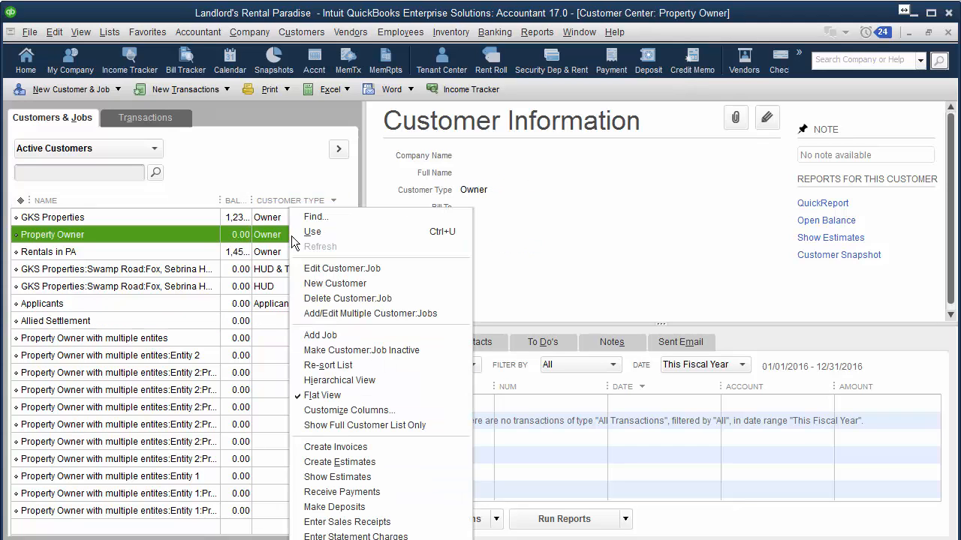
pyautogui.click(325, 413)
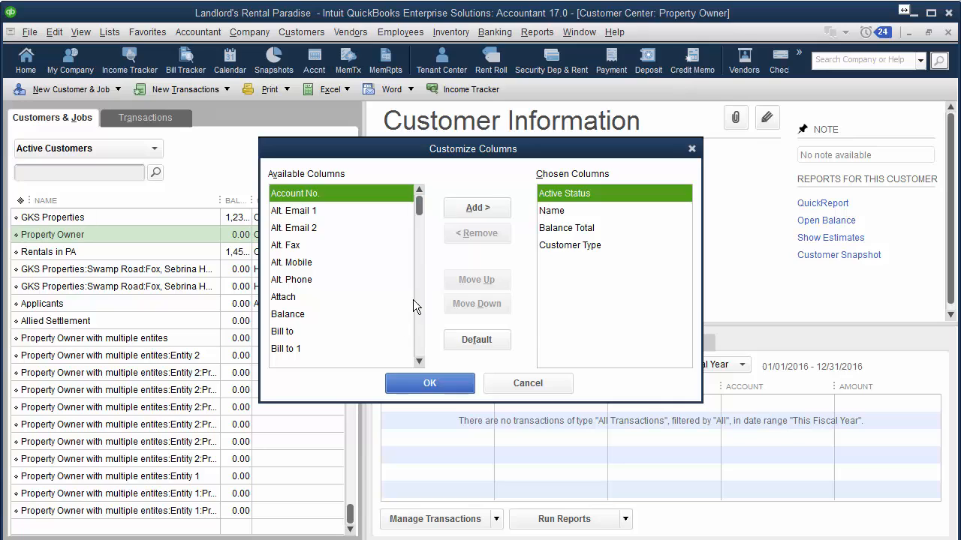
pyautogui.click(326, 297)
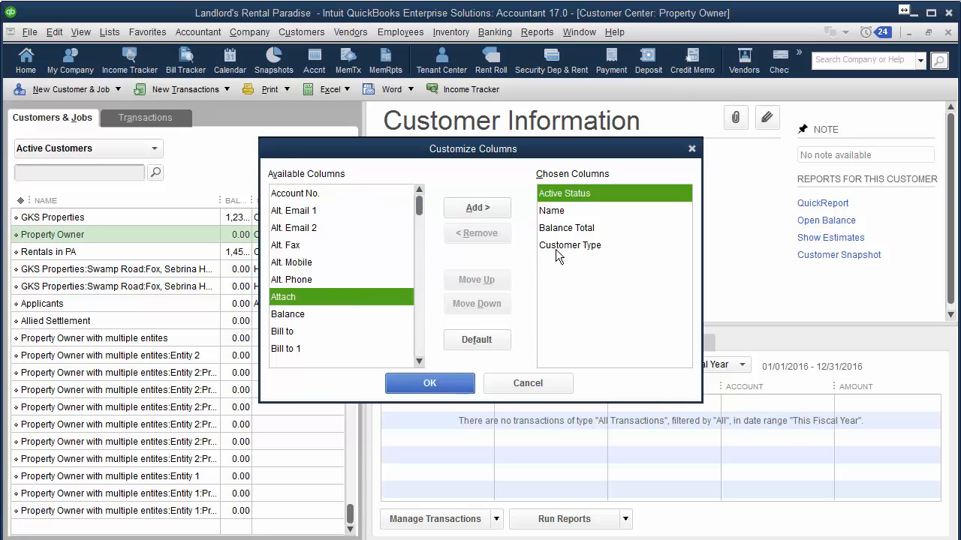
pyautogui.click(555, 250)
pyautogui.click(520, 382)
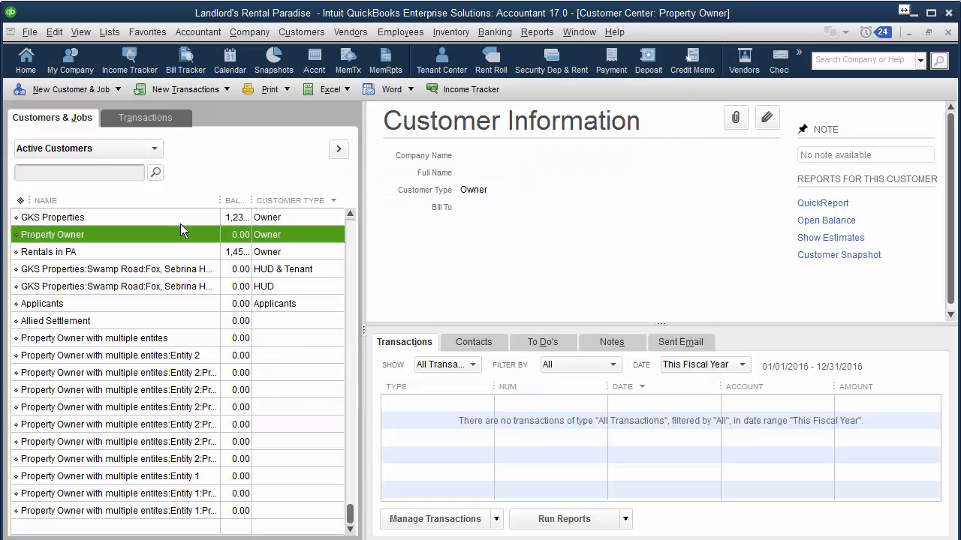
# Search the customer list for a tenant's name, then clear the search filter
pyautogui.click(78, 173)
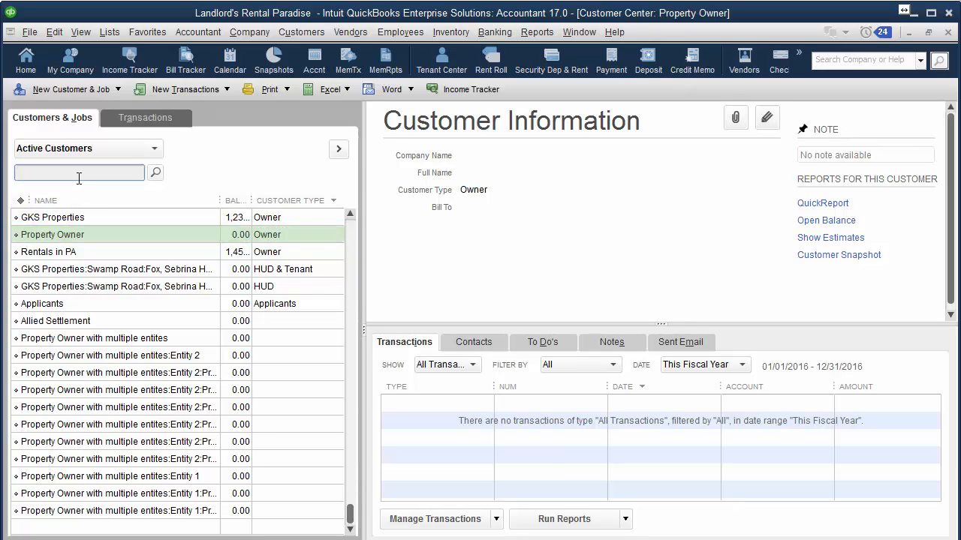
pyautogui.write('sebrina')
pyautogui.click(155, 172)
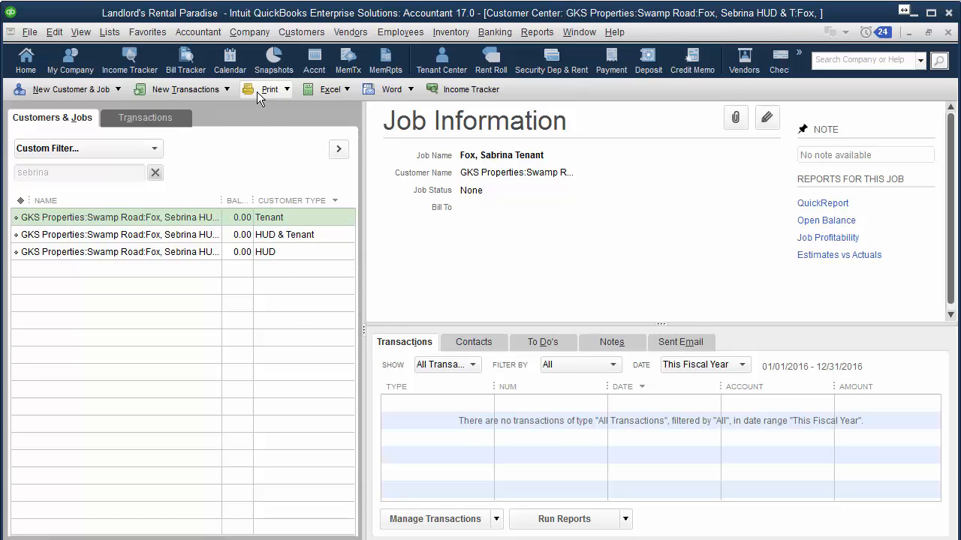
pyautogui.click(155, 174)
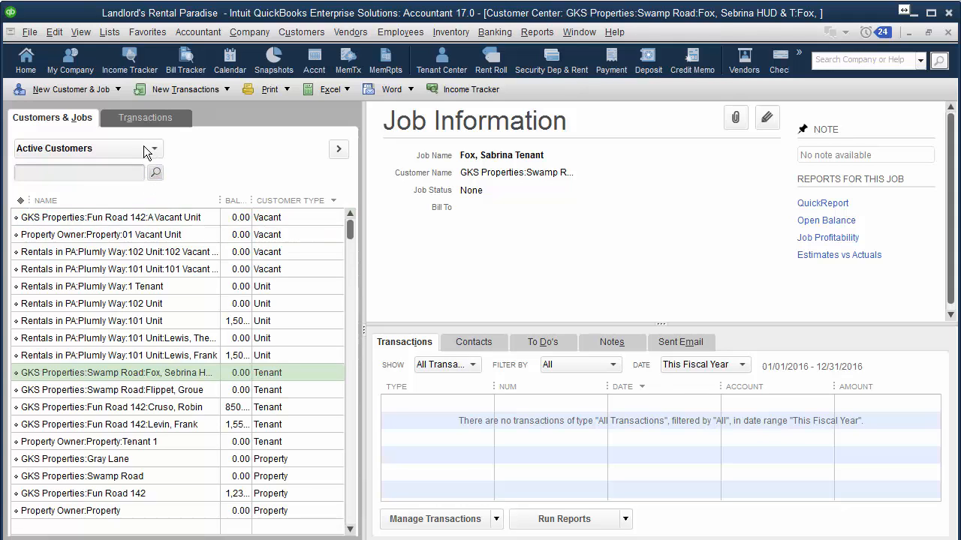
pyautogui.click(145, 148)
pyautogui.click(68, 257)
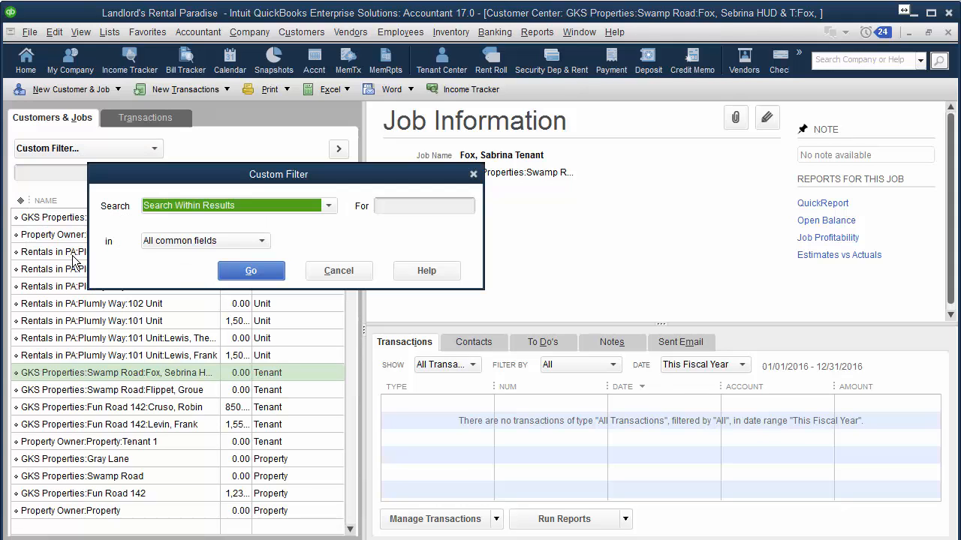
pyautogui.click(217, 240)
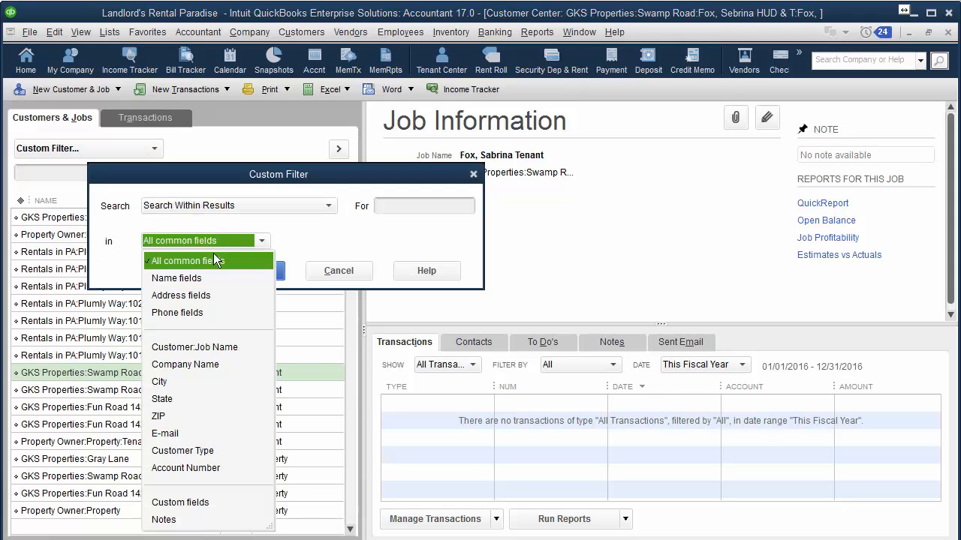
pyautogui.click(183, 451)
pyautogui.click(407, 207)
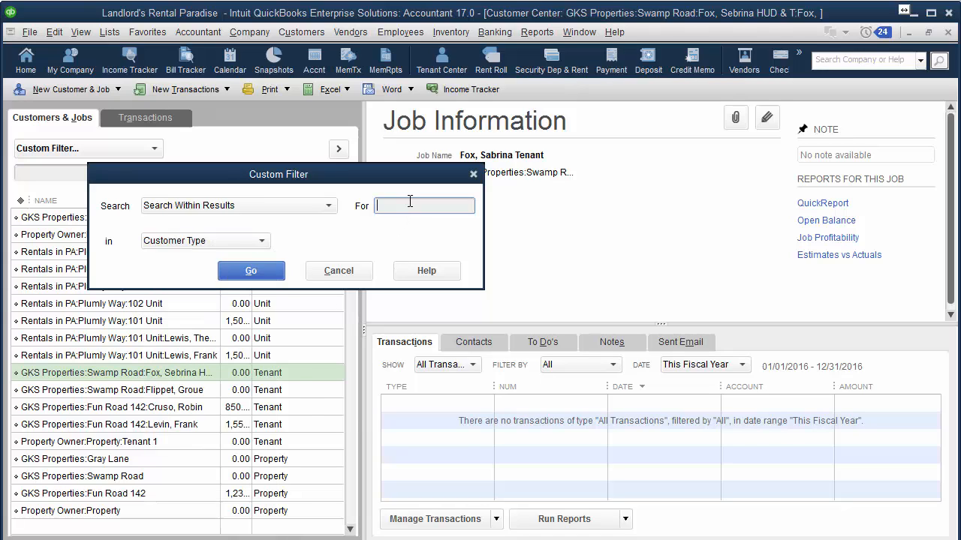
pyautogui.write('tenant')
pyautogui.click(246, 270)
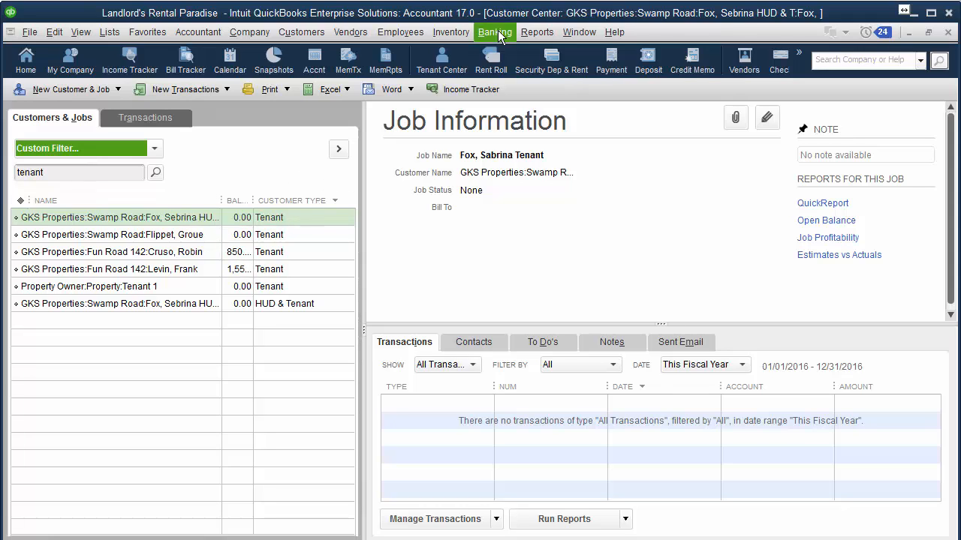
pyautogui.click(536, 32)
pyautogui.moveTo(627, 71)
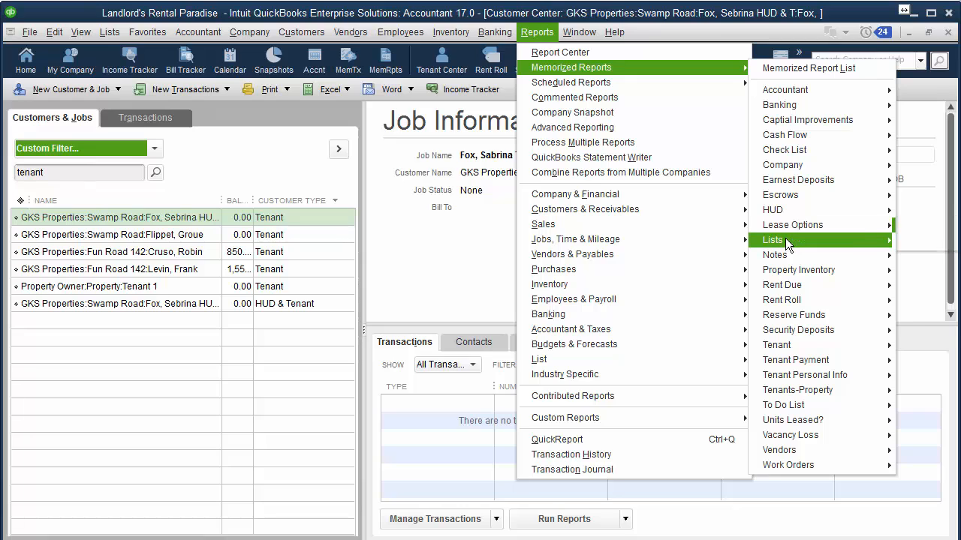
pyautogui.moveTo(786, 238)
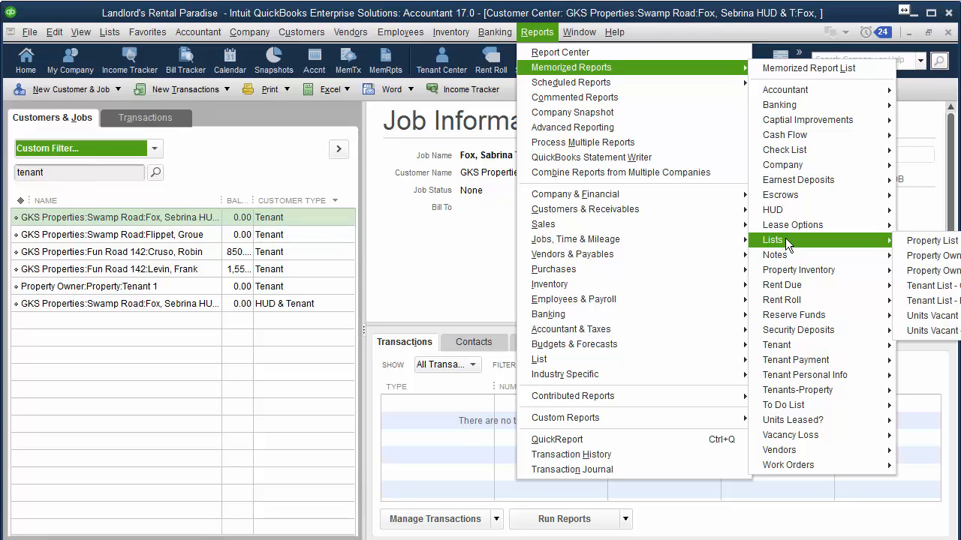
pyautogui.click(951, 40)
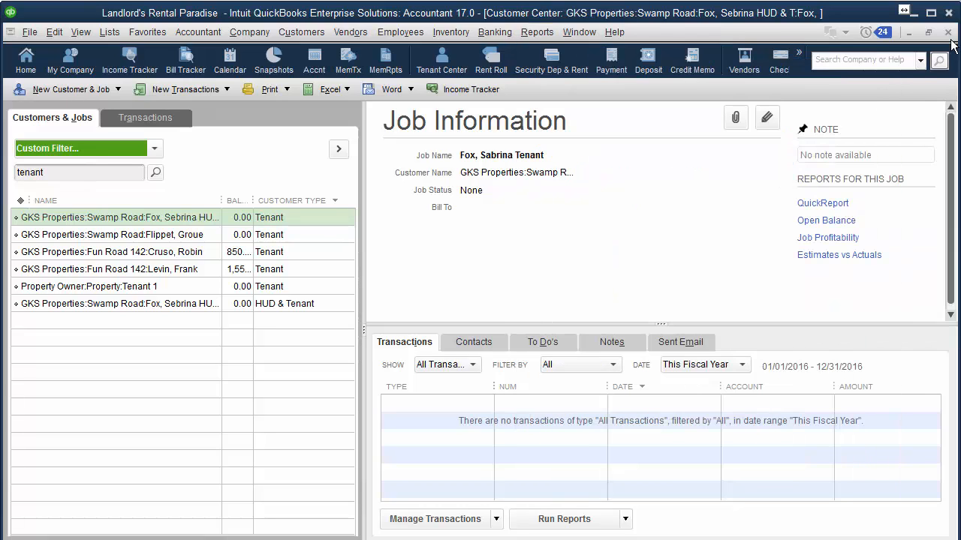
# Close the Customer Center and open Memorized Reports > Security Deposits > Security Deposits maximized
pyautogui.click(948, 33)
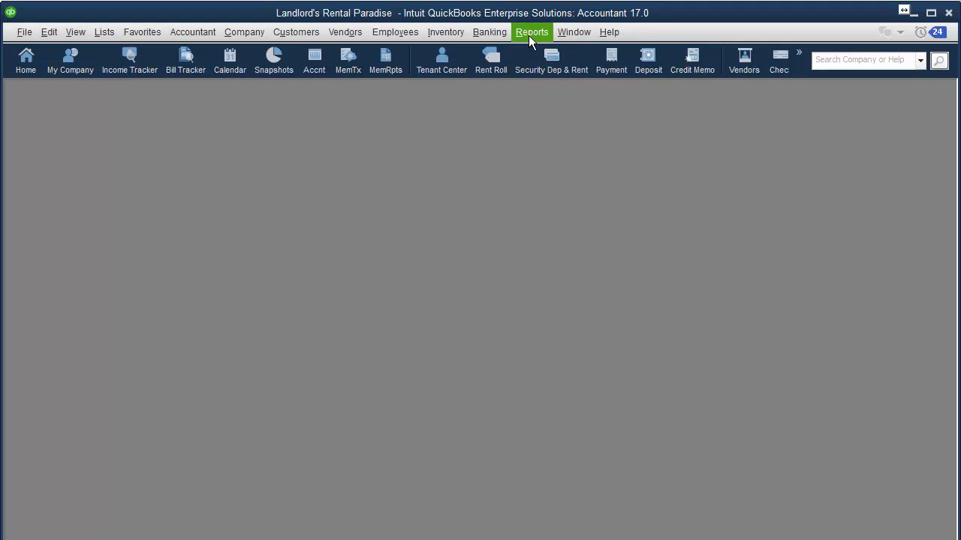
pyautogui.click(529, 33)
pyautogui.moveTo(535, 68)
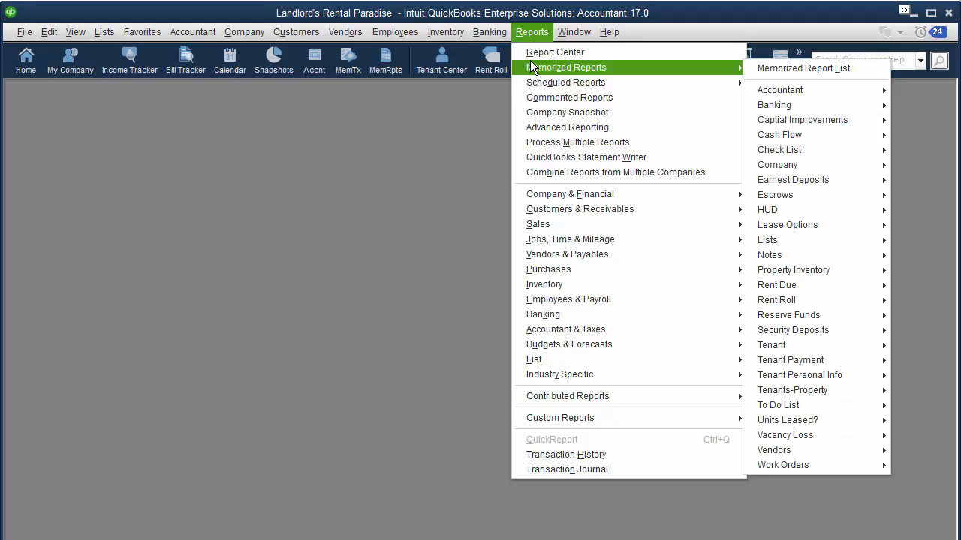
pyautogui.moveTo(805, 330)
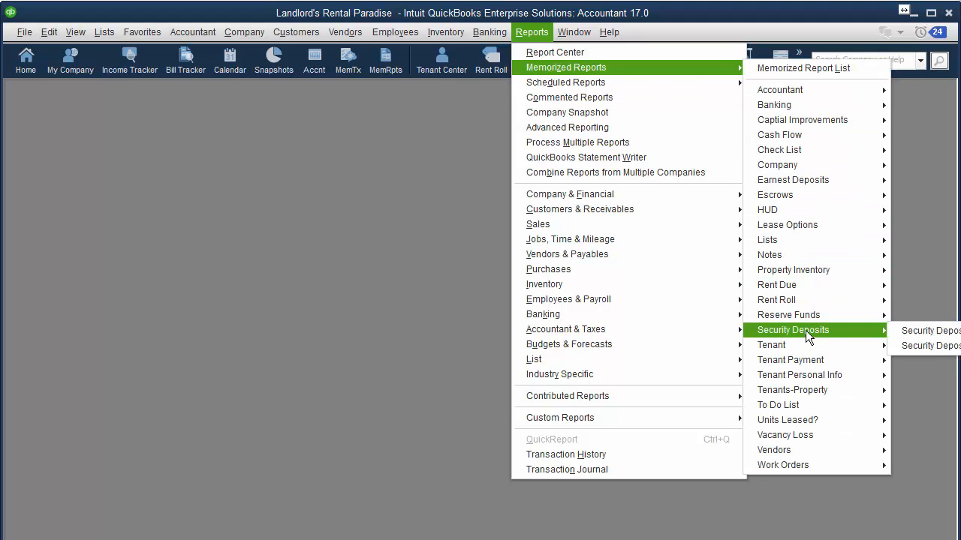
pyautogui.click(917, 330)
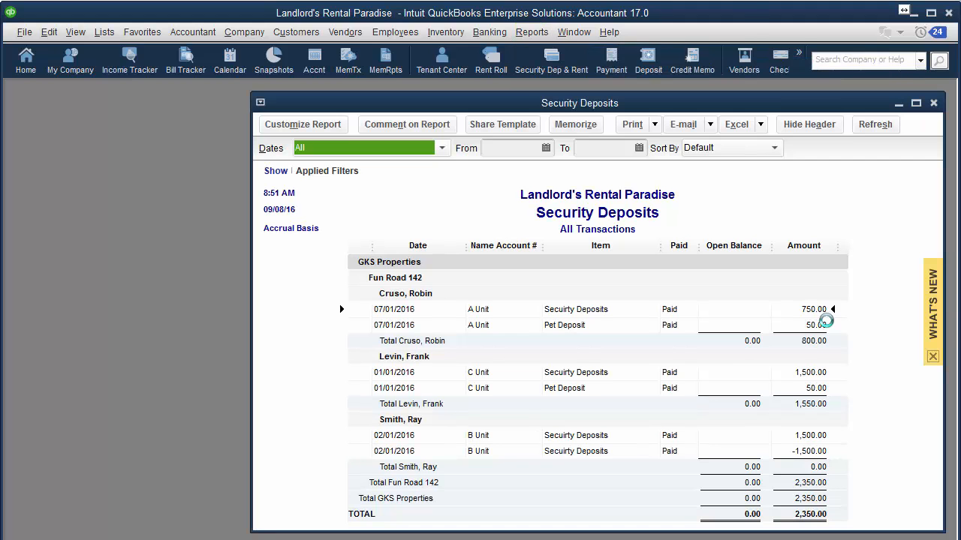
pyautogui.click(917, 102)
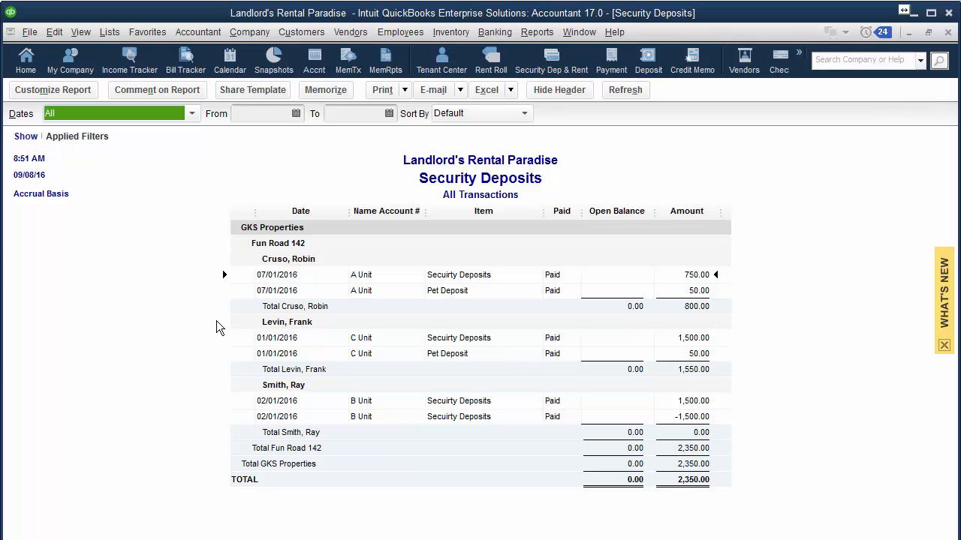
# Show applied filters and uncheck Last Month Rent, Pet Deposit and Security Deposit in the Account filter
pyautogui.click(26, 140)
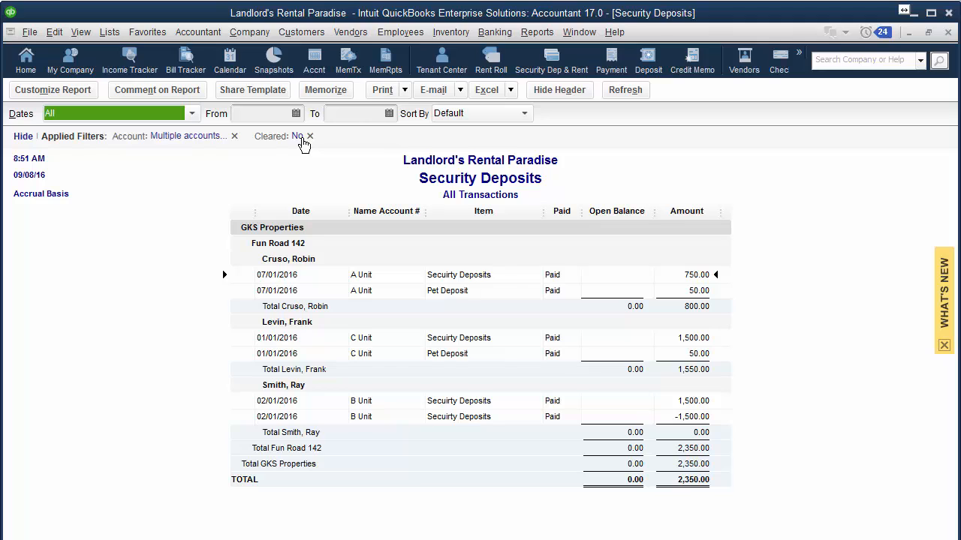
pyautogui.click(189, 137)
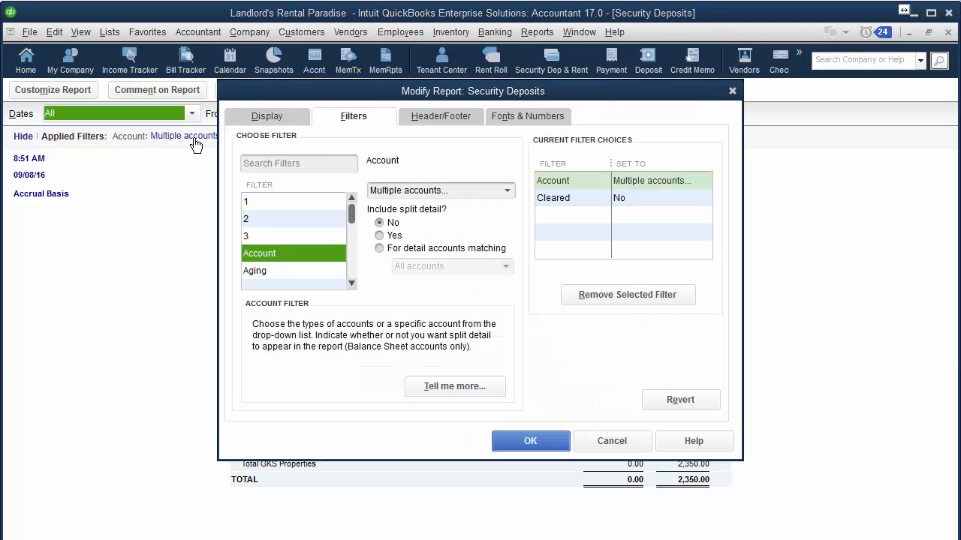
pyautogui.click(507, 193)
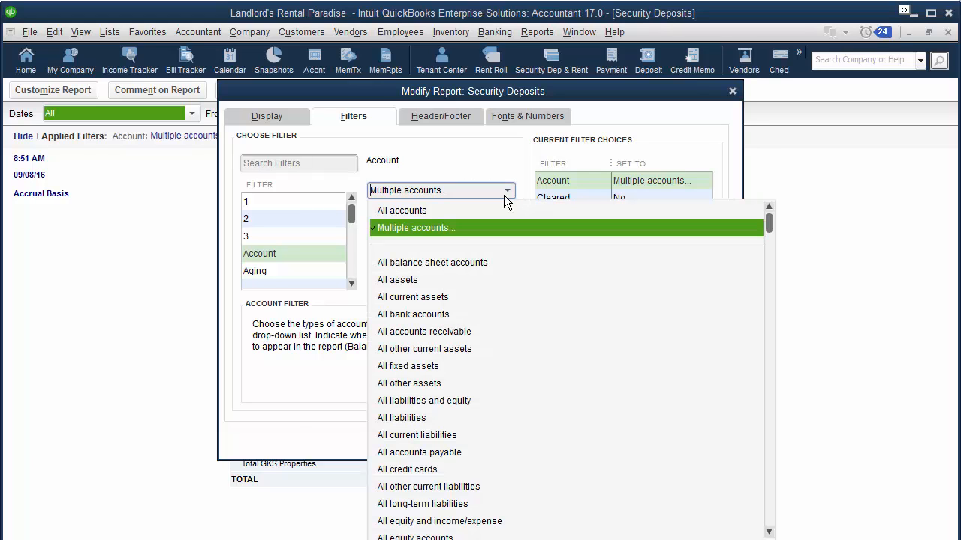
pyautogui.scroll(-20, 443, 231)
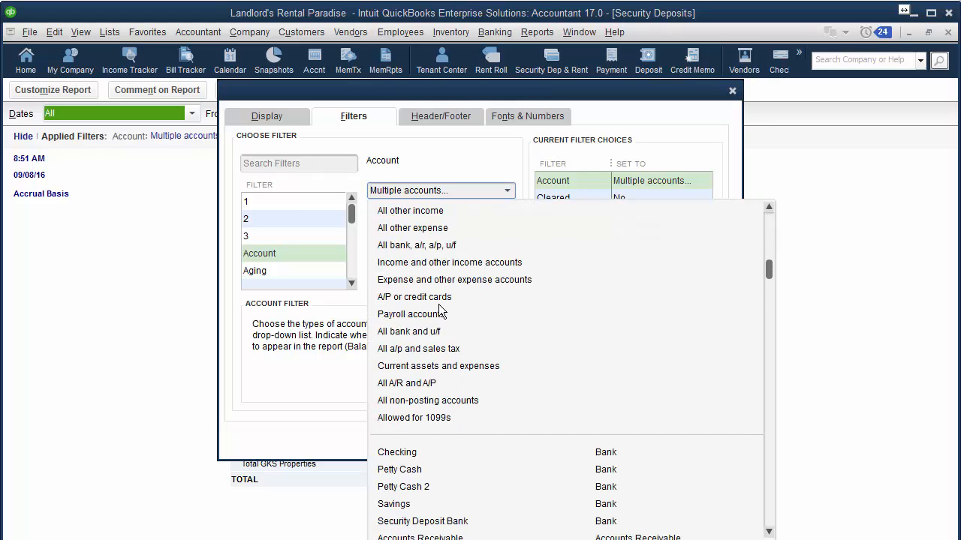
pyautogui.scroll(20, 439, 300)
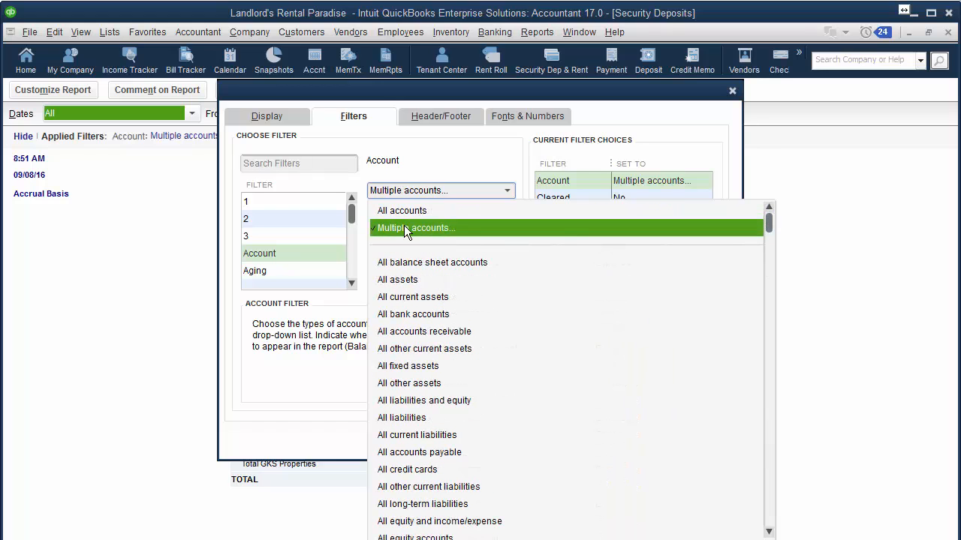
pyautogui.click(404, 229)
pyautogui.moveTo(640, 219); pyautogui.dragTo(639, 252)
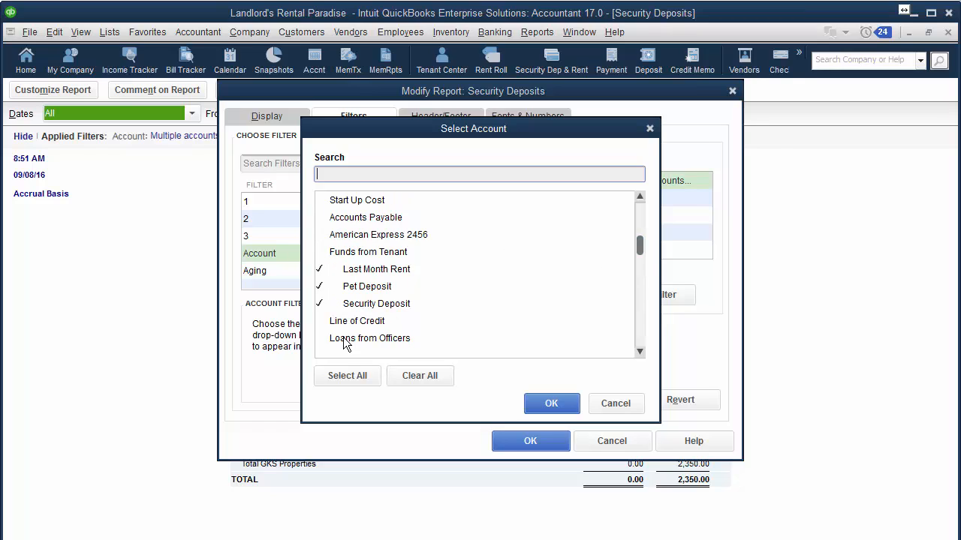
pyautogui.click(319, 270)
pyautogui.click(319, 286)
pyautogui.click(321, 304)
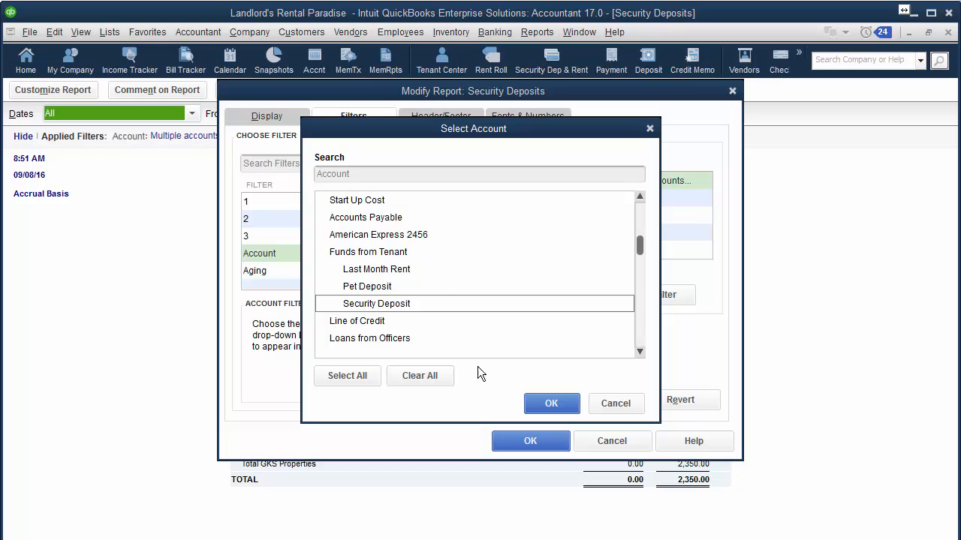
pyautogui.click(550, 403)
pyautogui.click(540, 439)
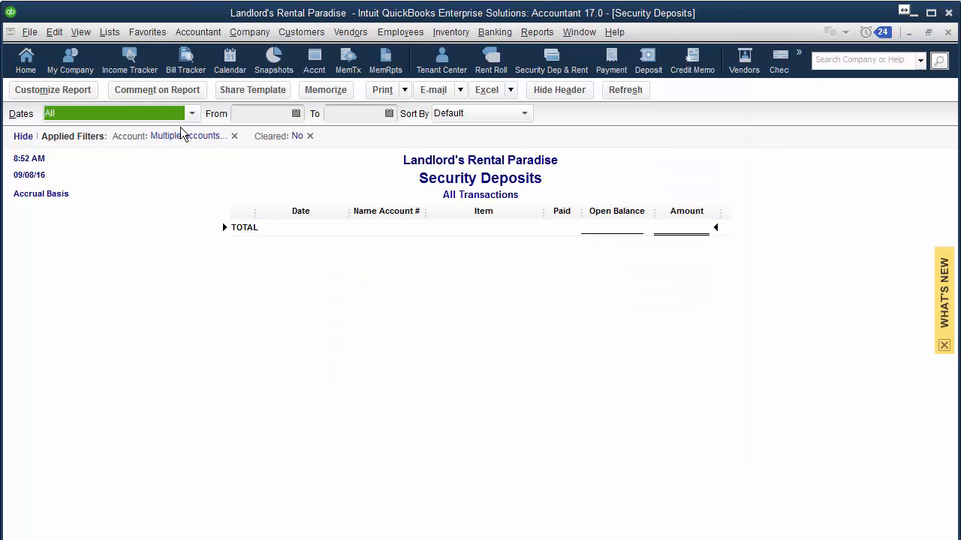
# Reopen the account filter, cancel without changes, then remove the Account filter entirely
pyautogui.click(218, 136)
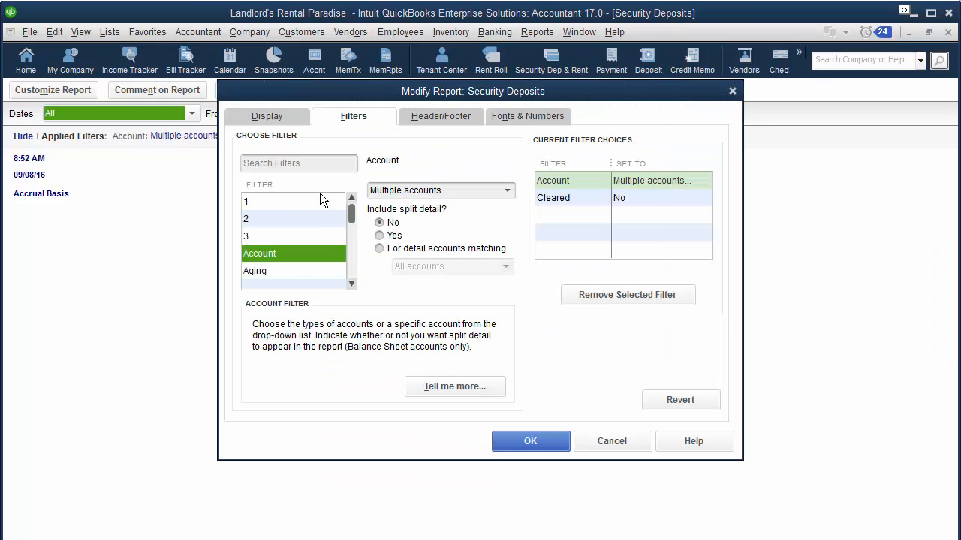
pyautogui.click(480, 190)
pyautogui.moveTo(637, 296); pyautogui.dragTo(638, 330)
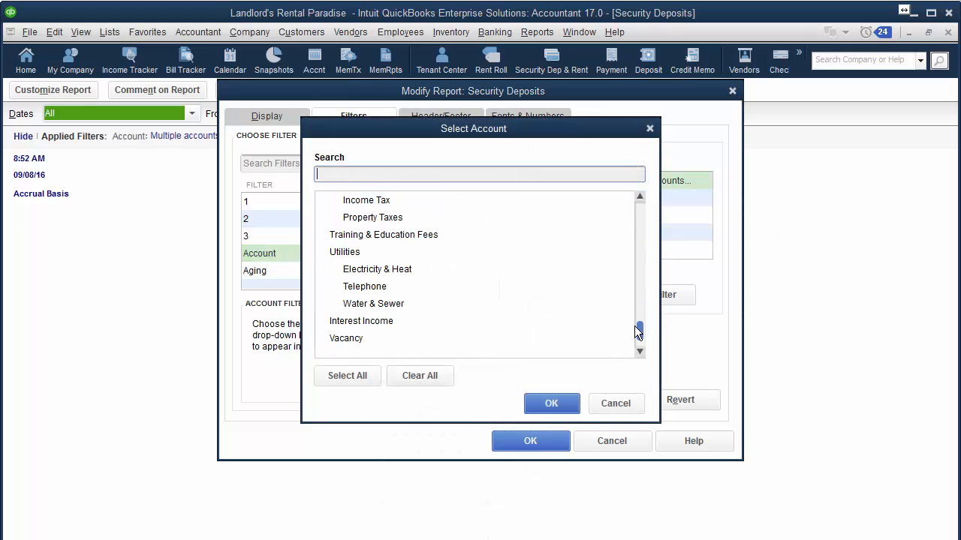
pyautogui.click(609, 405)
pyautogui.click(578, 446)
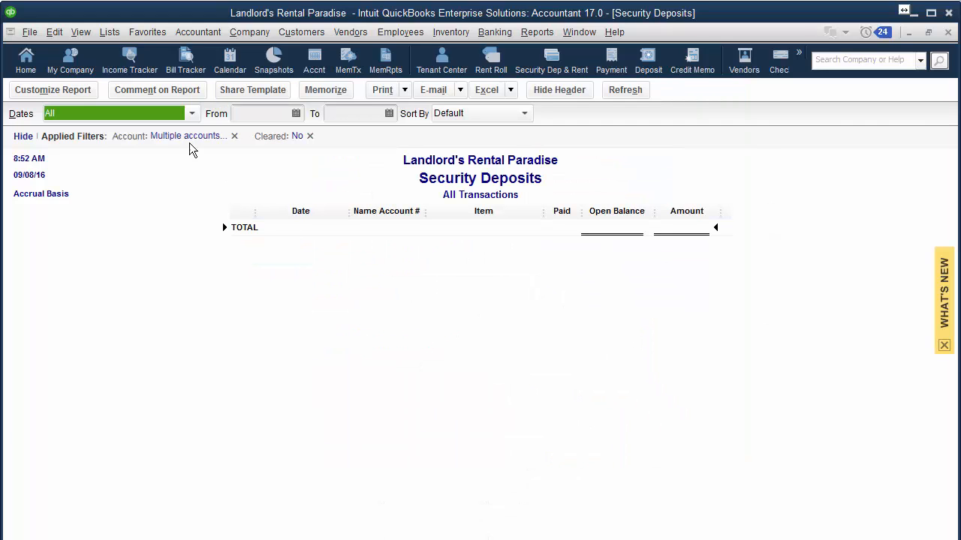
pyautogui.click(235, 137)
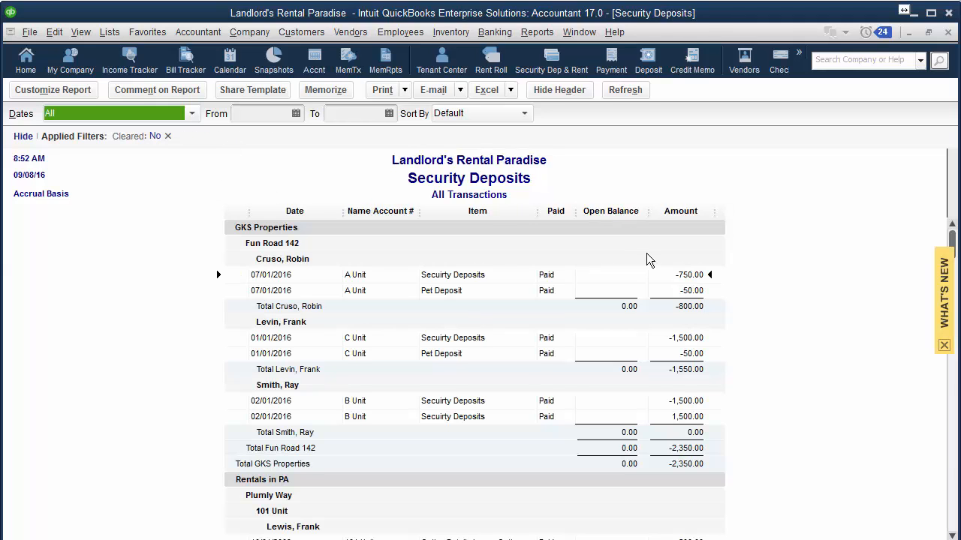
# Open Customize Report's Filters and choose Account as the filter
pyautogui.scroll(-3, 647, 253)
pyautogui.scroll(3, 631, 235)
pyautogui.click(54, 92)
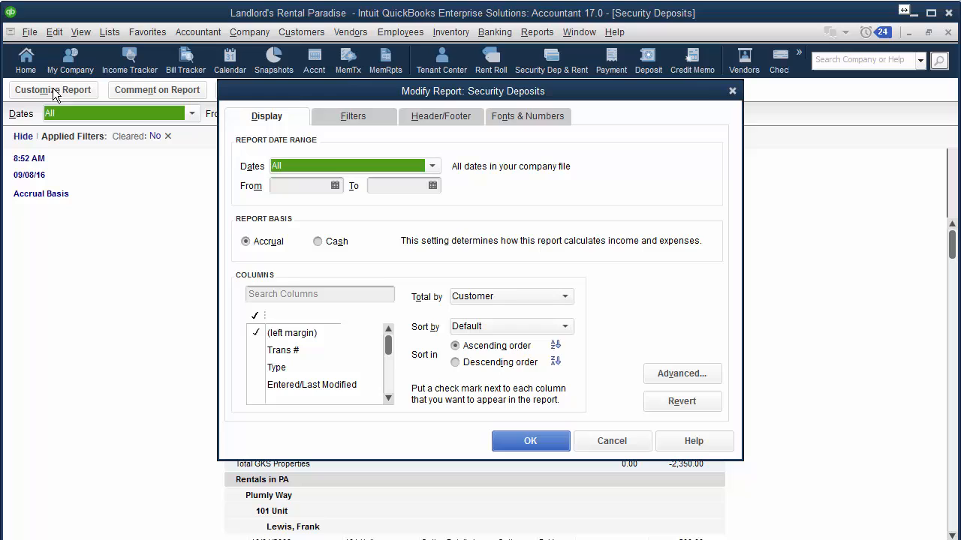
pyautogui.click(360, 120)
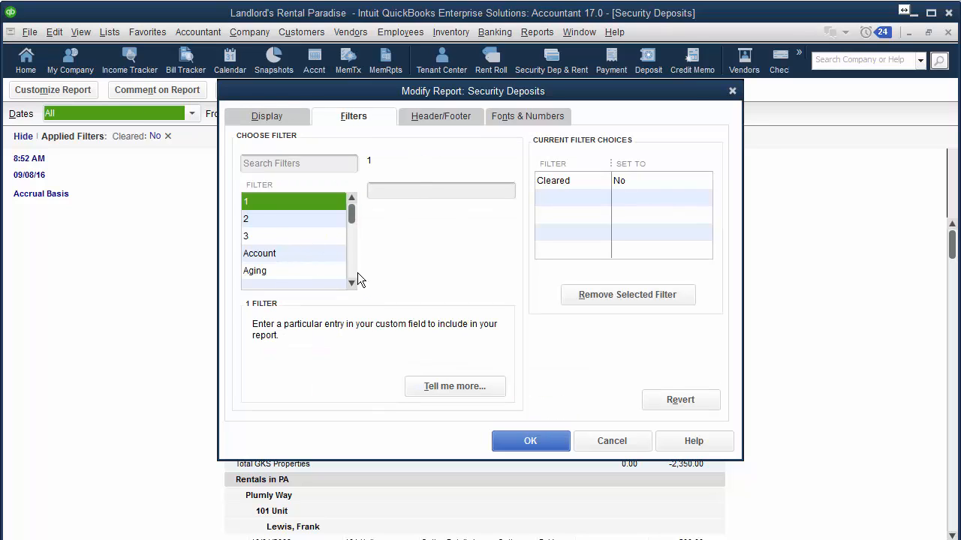
pyautogui.scroll(-2, 279, 201)
pyautogui.scroll(1, 304, 206)
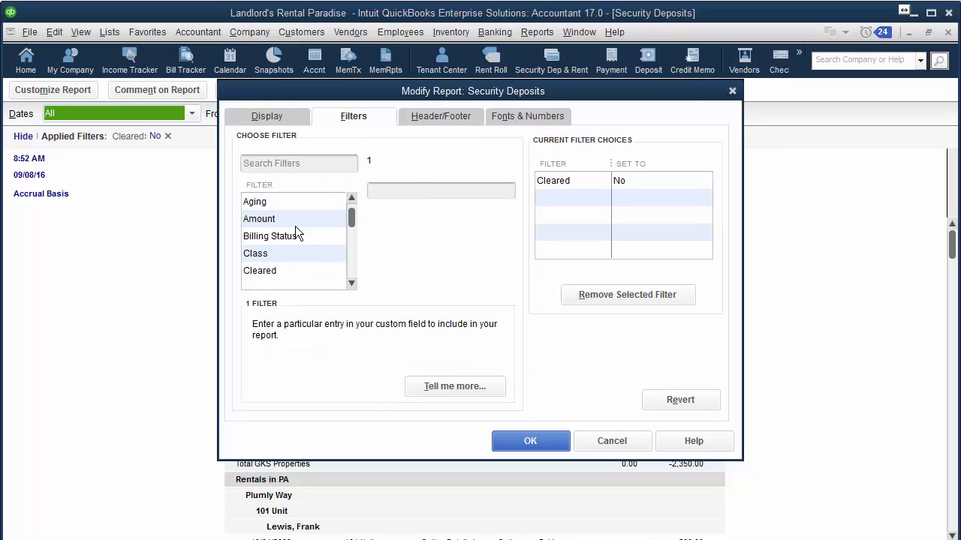
pyautogui.moveTo(352, 217); pyautogui.dragTo(352, 194)
pyautogui.click(274, 254)
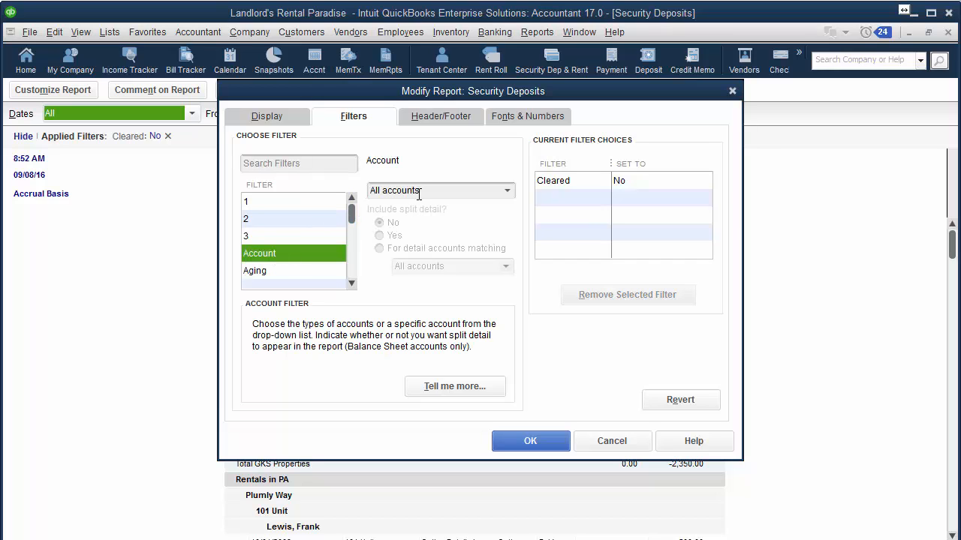
# Pick multiple accounts, search 'sec', check Funds from Tenant:Security Deposit, and apply the filter
pyautogui.click(507, 190)
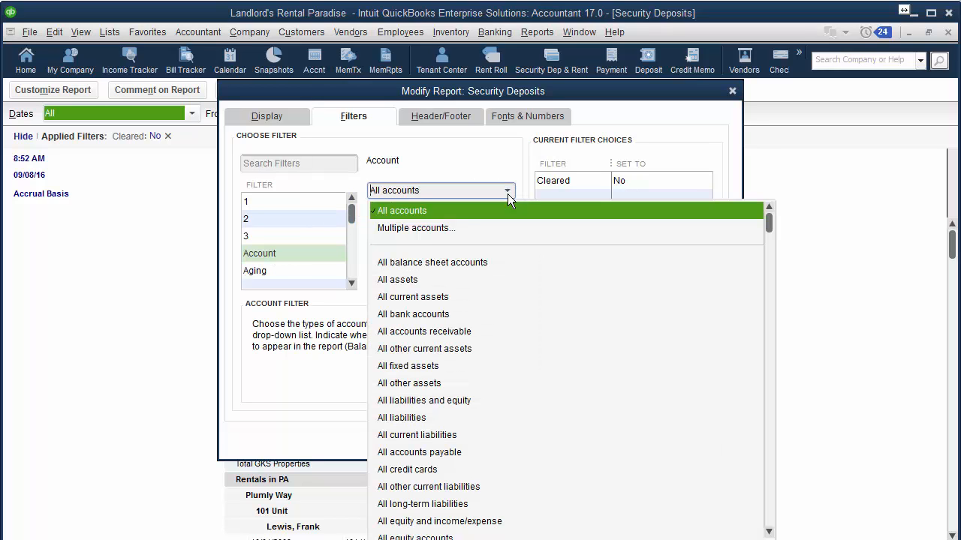
pyautogui.click(425, 231)
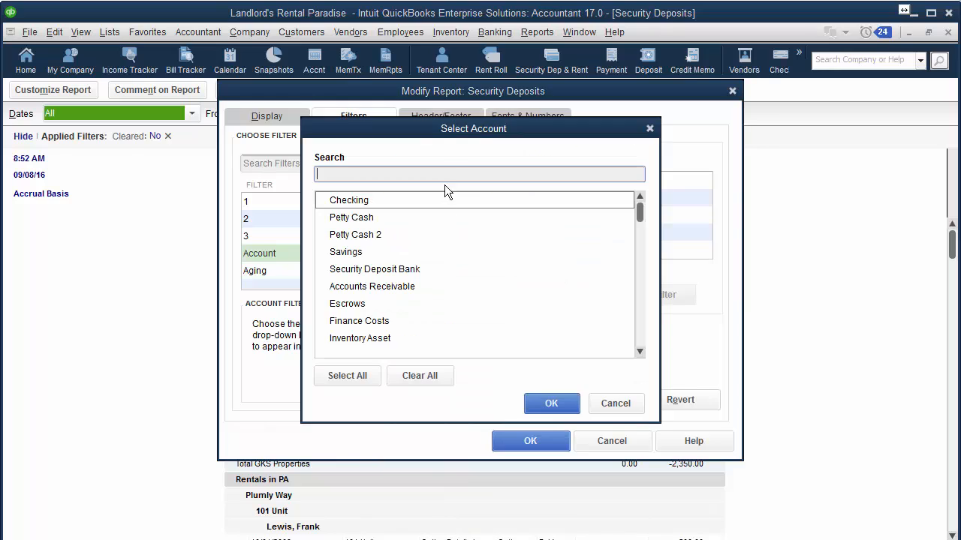
pyautogui.write('sec')
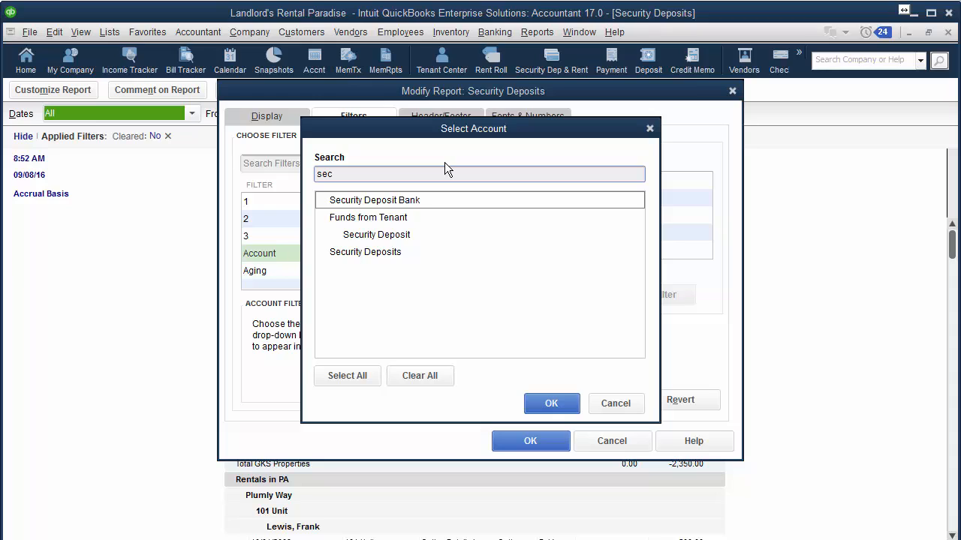
pyautogui.click(398, 234)
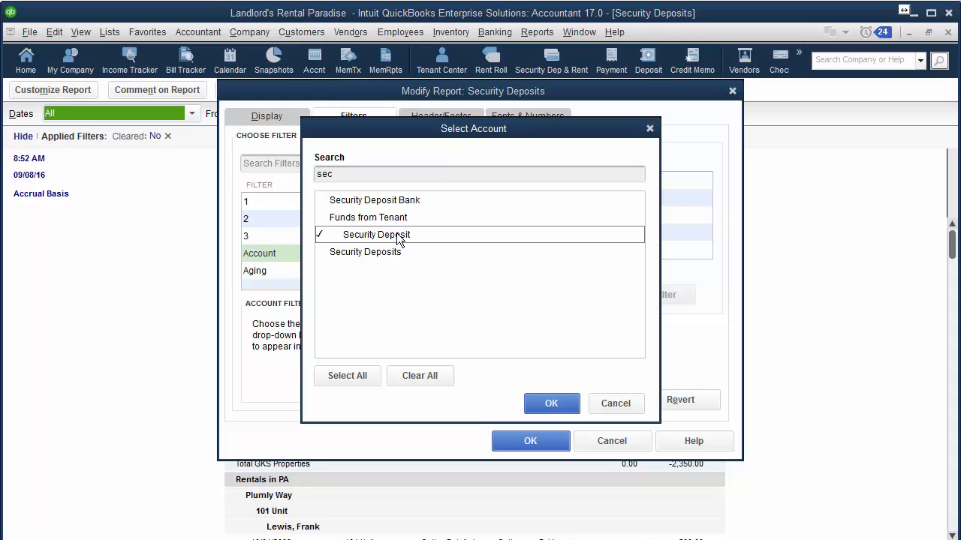
pyautogui.click(544, 401)
pyautogui.click(533, 440)
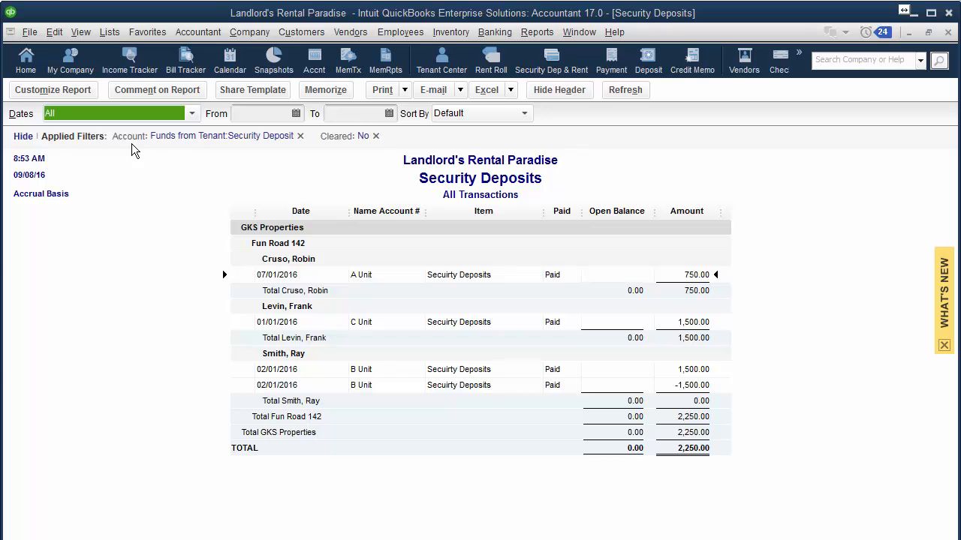
# Preview the filtered Security Deposits report's two-page printout, then close the preview
pyautogui.click(402, 90)
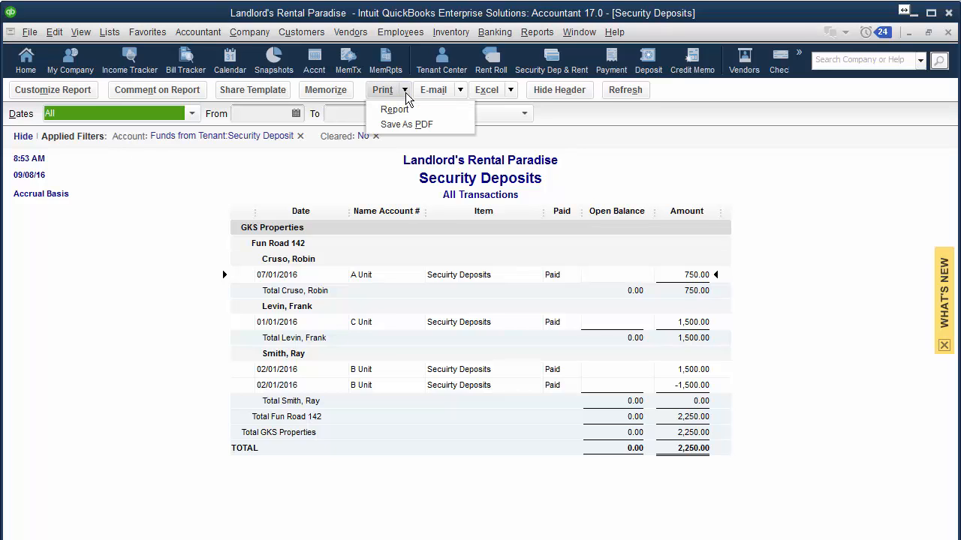
pyautogui.click(394, 111)
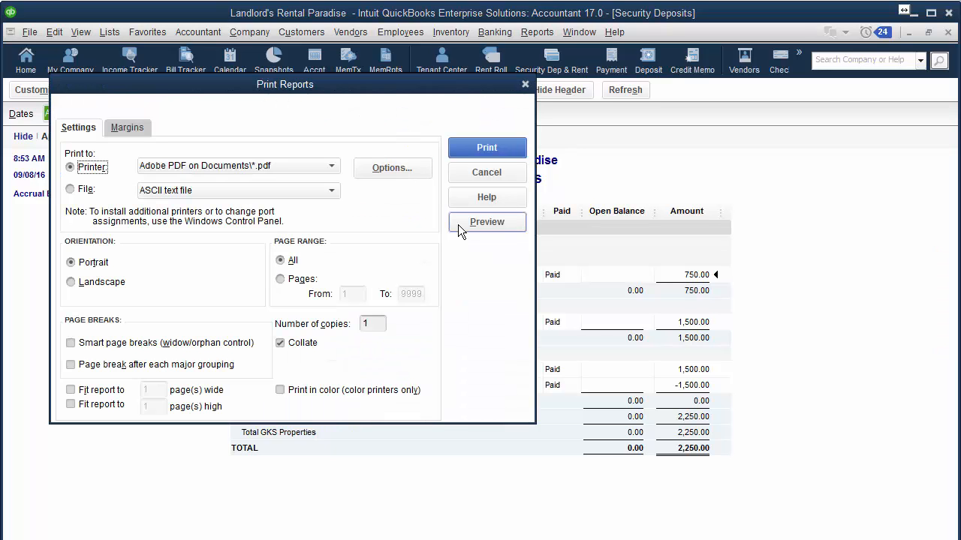
pyautogui.click(501, 222)
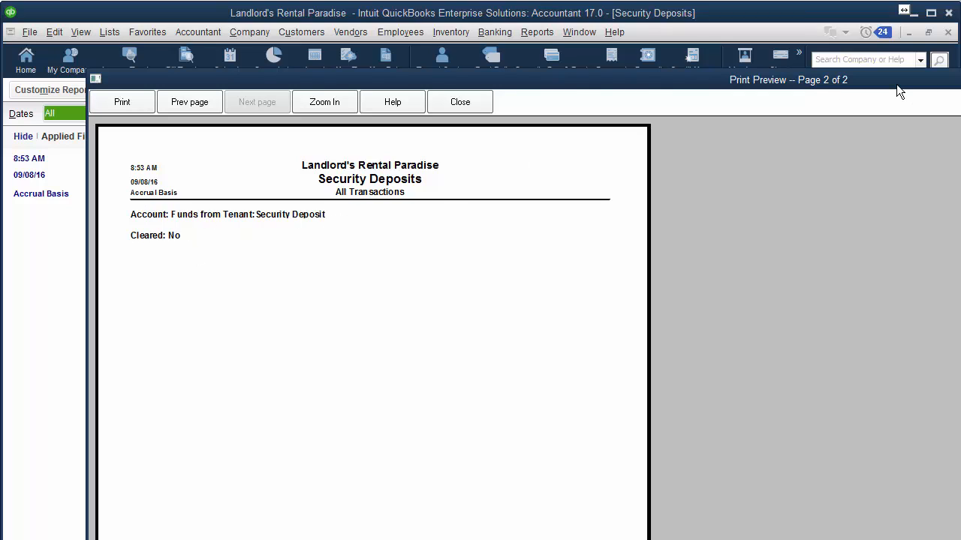
pyautogui.moveTo(896, 84); pyautogui.dragTo(637, 221)
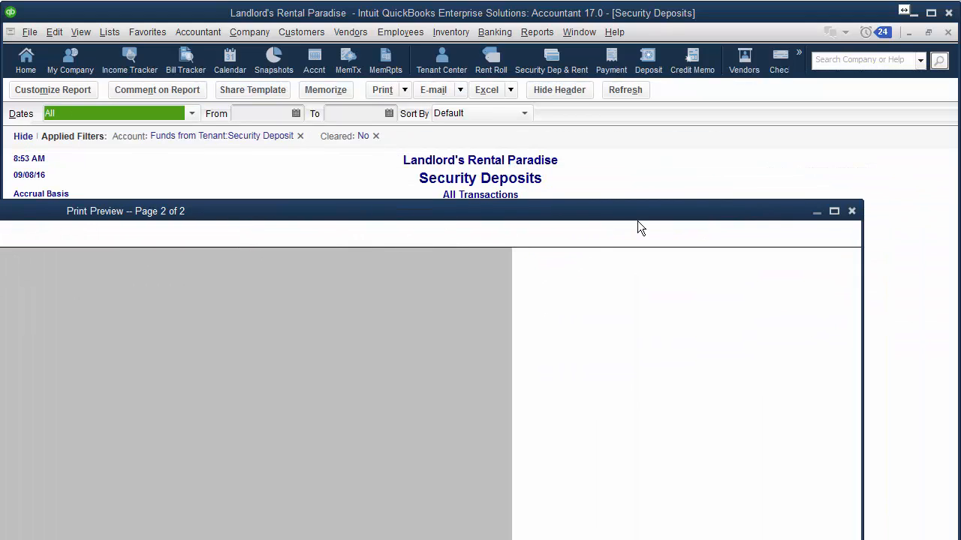
pyautogui.click(854, 211)
# Cancel printing, hide the Applied Filters summary, and close the Security Deposits report
pyautogui.click(488, 172)
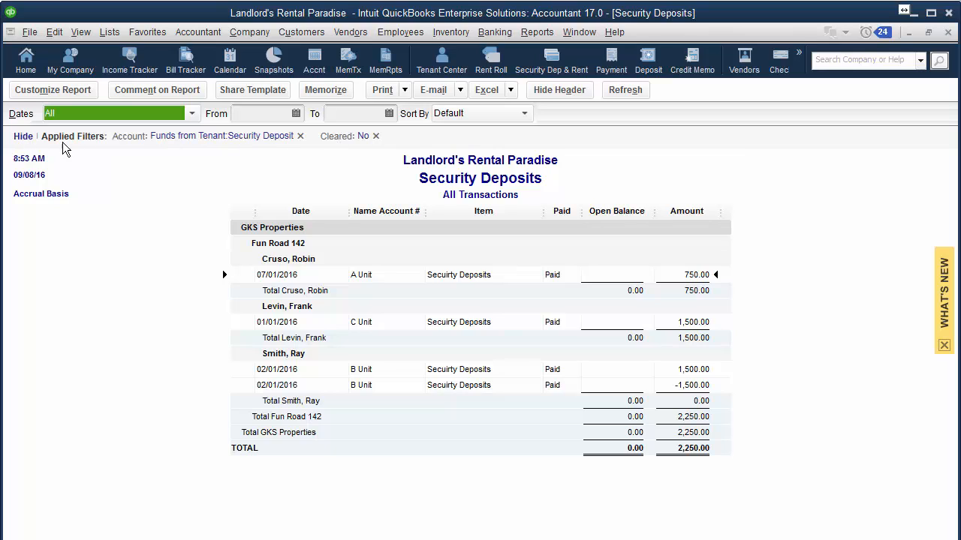
pyautogui.click(22, 135)
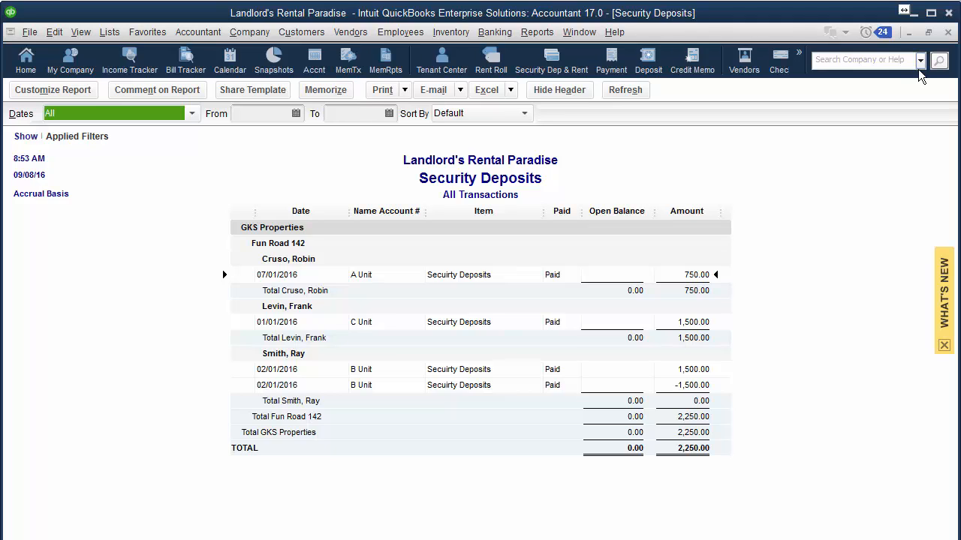
pyautogui.click(948, 34)
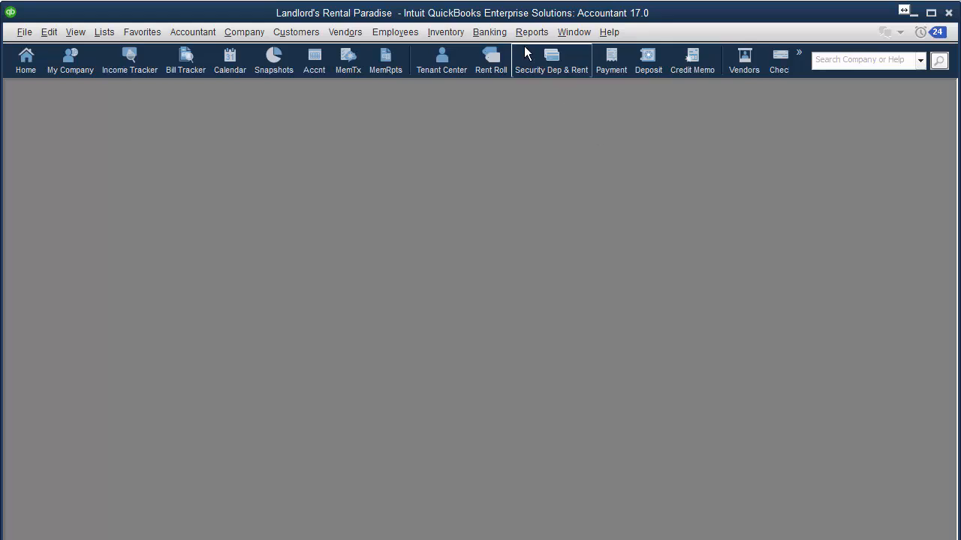
# Open the Company & Financial Balance Sheet Standard report
pyautogui.click(520, 32)
pyautogui.moveTo(574, 197)
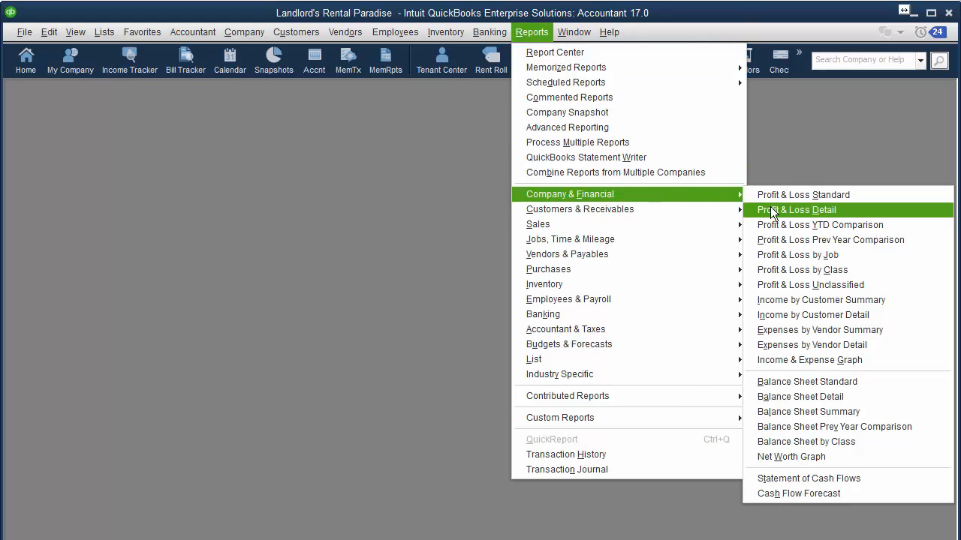
pyautogui.click(791, 382)
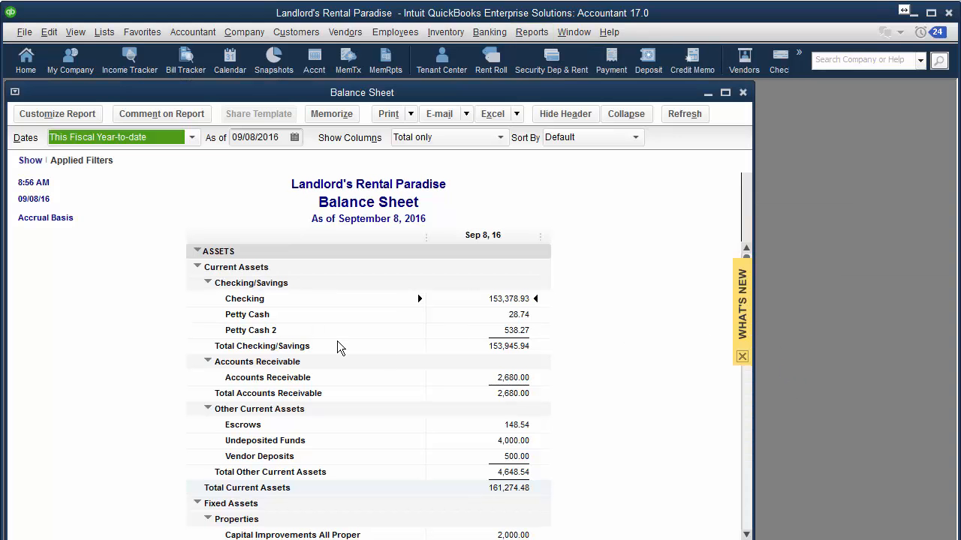
# Filter the Balance Sheet by account to only Petty Cash and Petty Cash 2
pyautogui.click(70, 115)
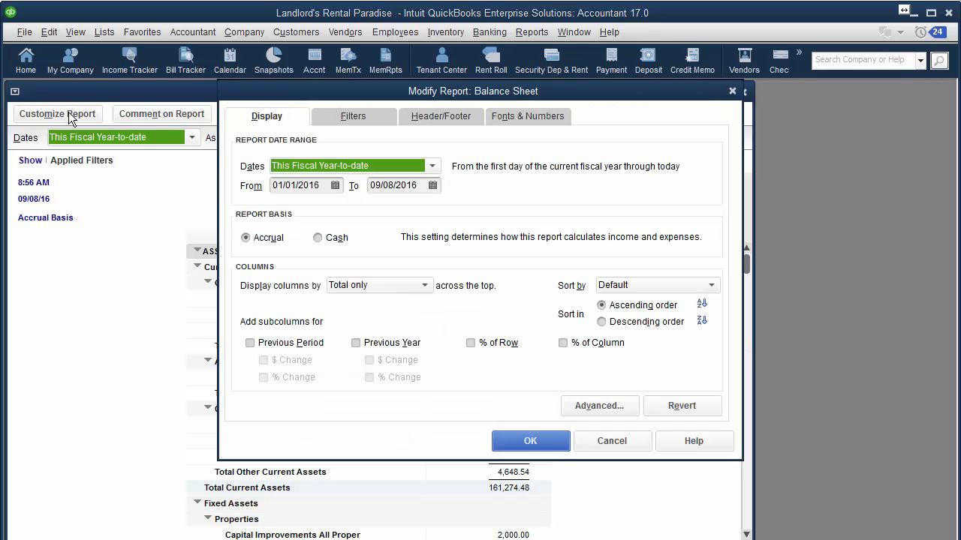
pyautogui.click(354, 117)
pyautogui.click(283, 253)
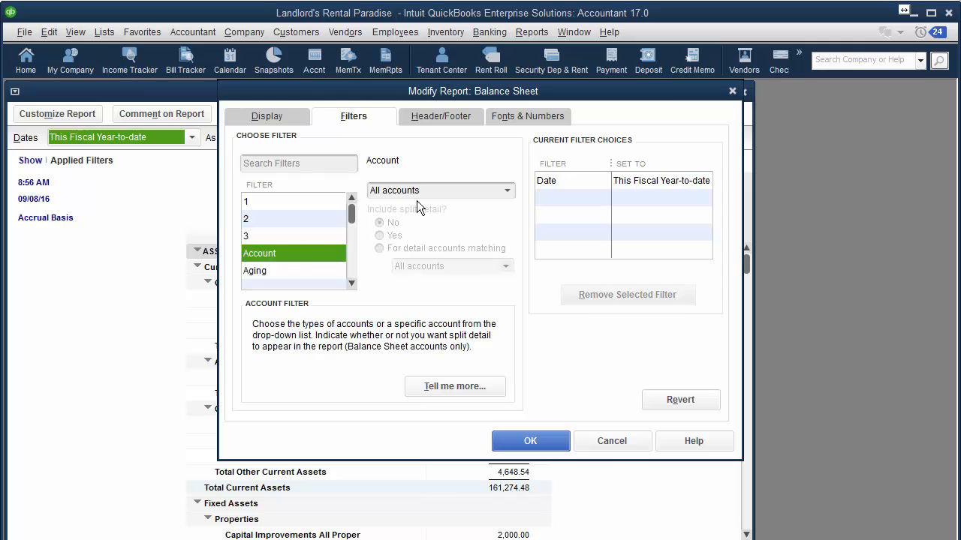
pyautogui.click(508, 193)
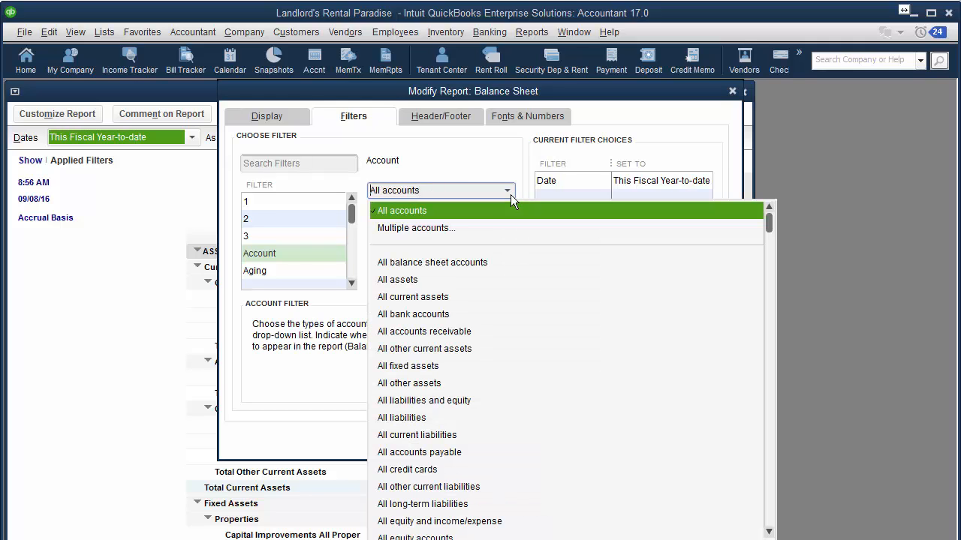
pyautogui.click(440, 228)
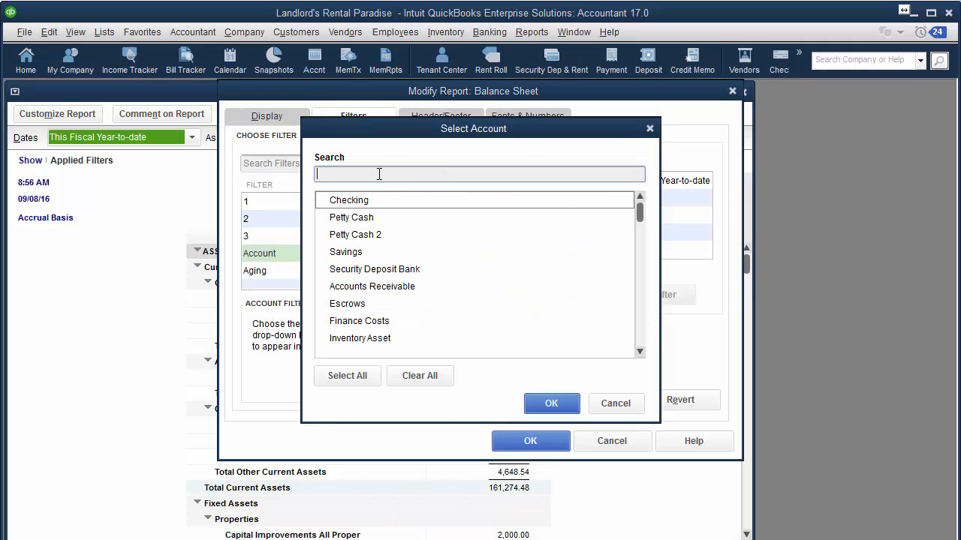
pyautogui.write('p')
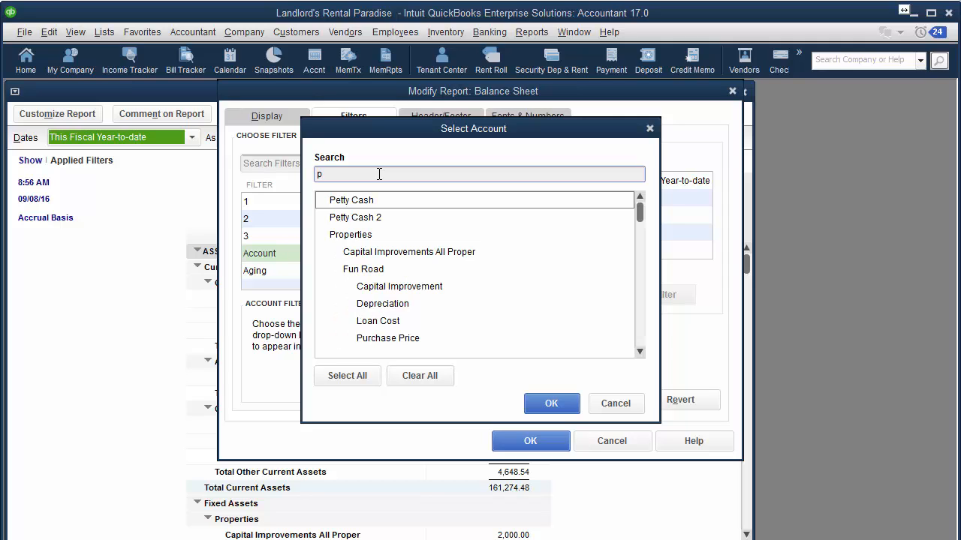
pyautogui.write('ett')
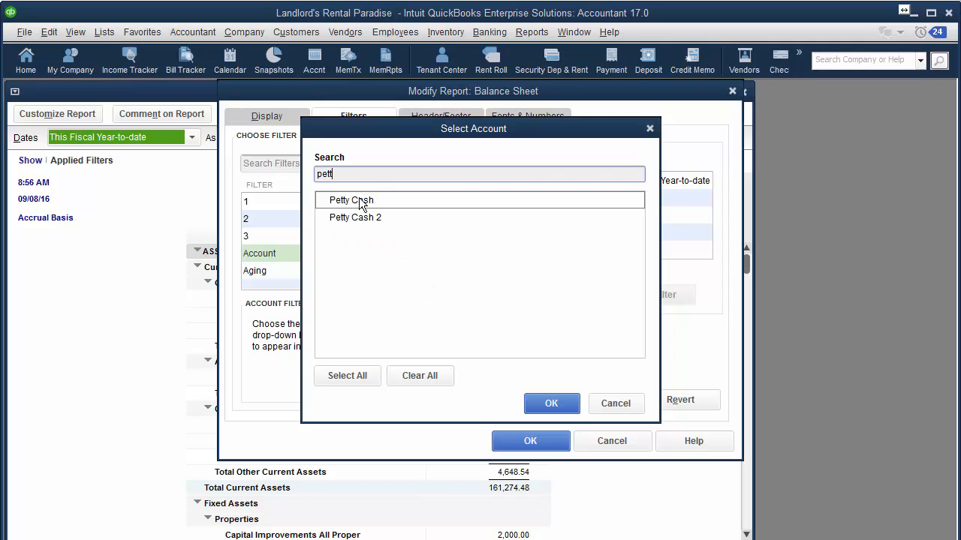
pyautogui.click(359, 199)
pyautogui.click(364, 218)
pyautogui.click(554, 403)
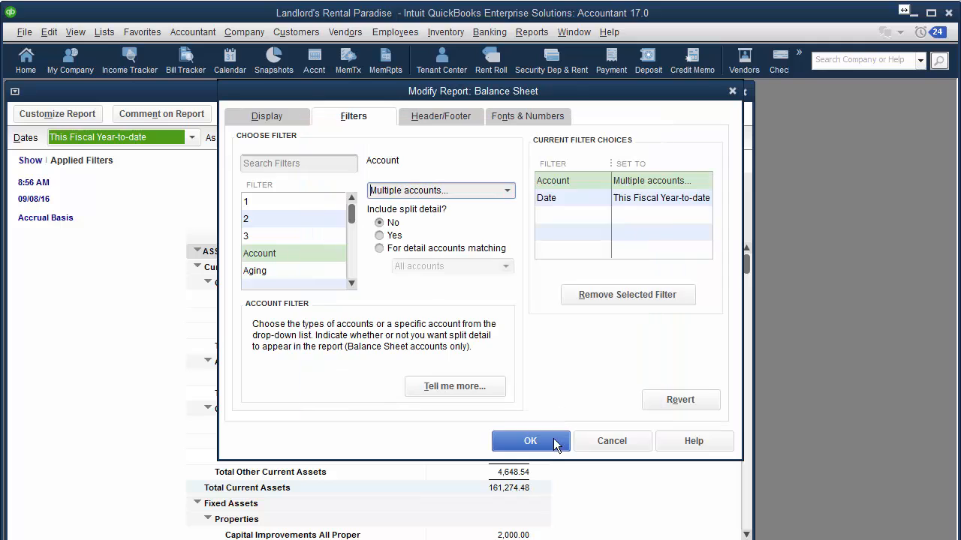
pyautogui.click(556, 443)
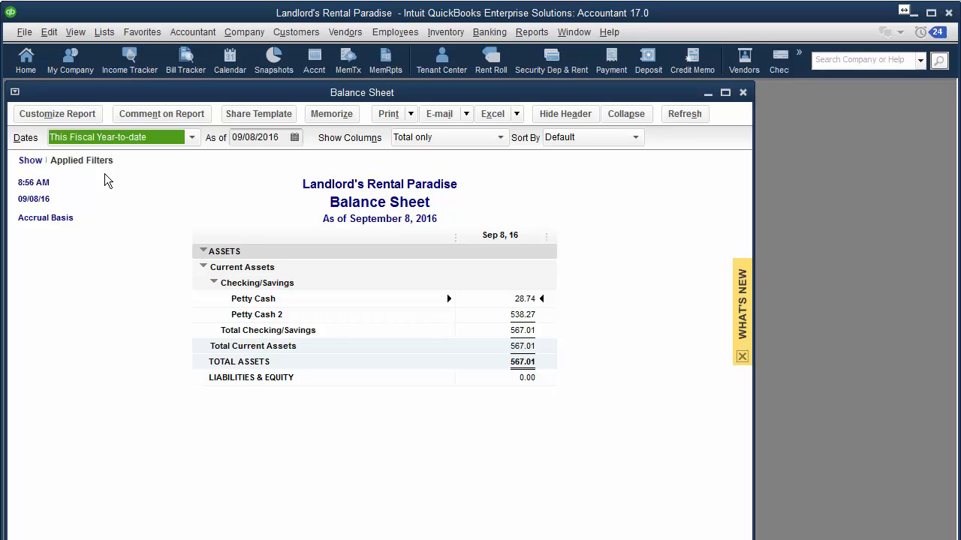
# Review the report's filter settings again and close them without changes
pyautogui.click(80, 116)
pyautogui.click(362, 118)
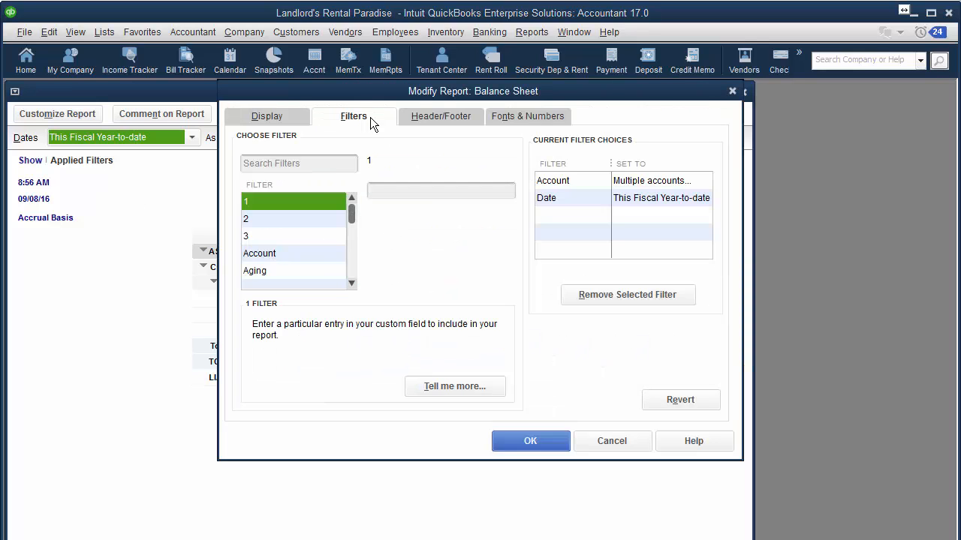
pyautogui.scroll(-1, 354, 215)
pyautogui.moveTo(352, 215); pyautogui.dragTo(351, 283)
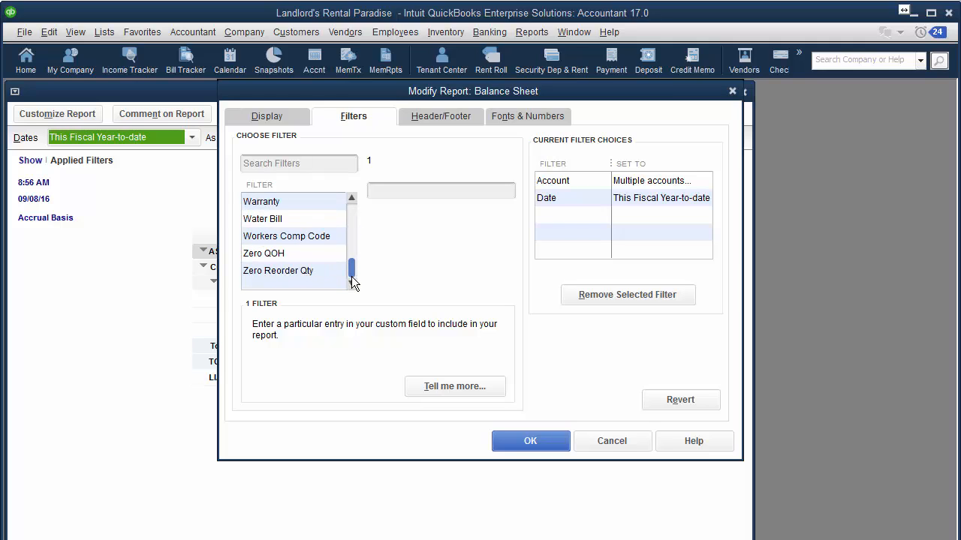
pyautogui.click(612, 442)
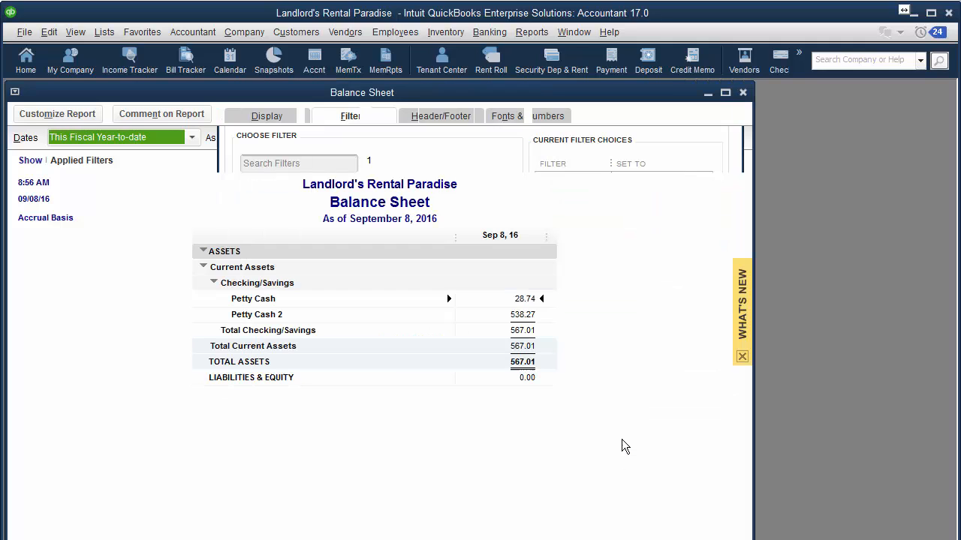
# Close the filtered Balance Sheet and advance to the Undeposited Funds Reminder slide
pyautogui.click(743, 93)
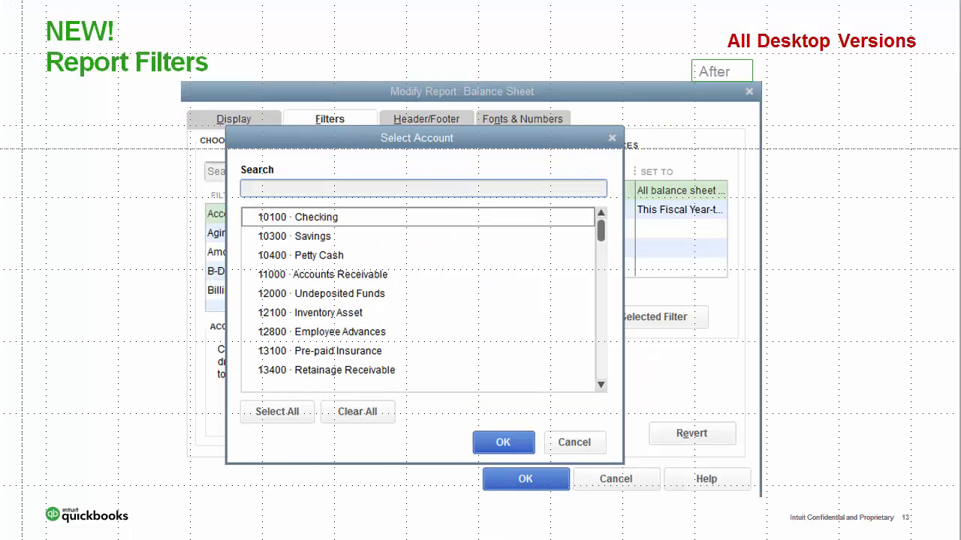
pyautogui.press('Right')
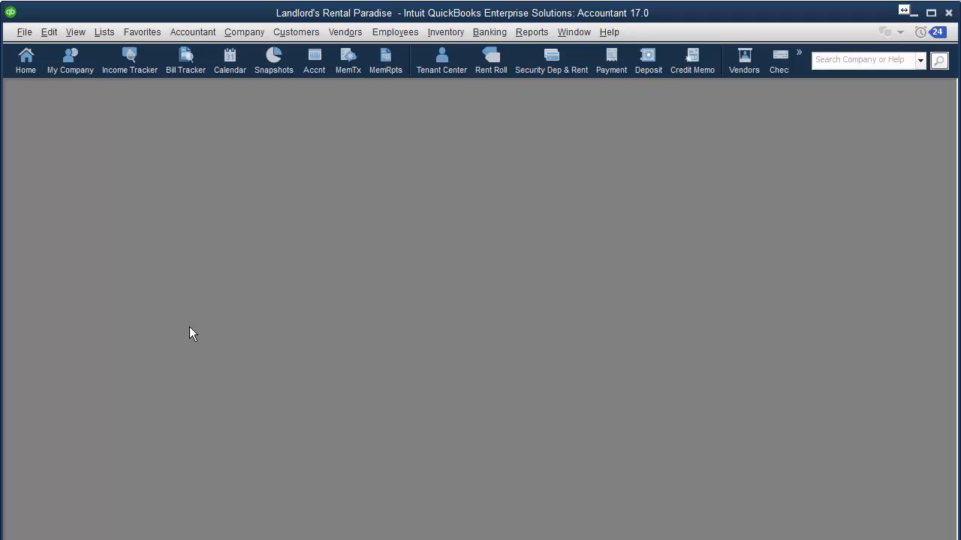
pyautogui.click(489, 32)
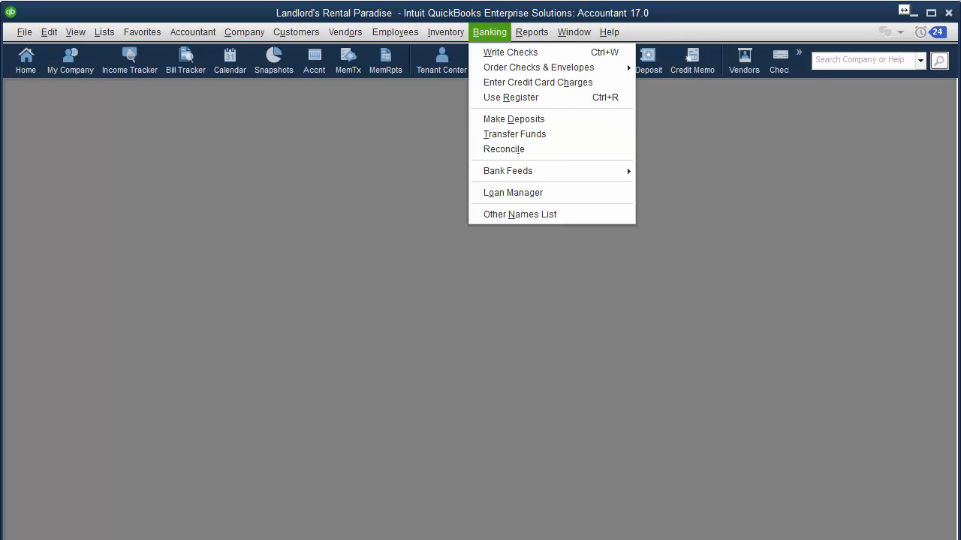
pyautogui.press('Escape')
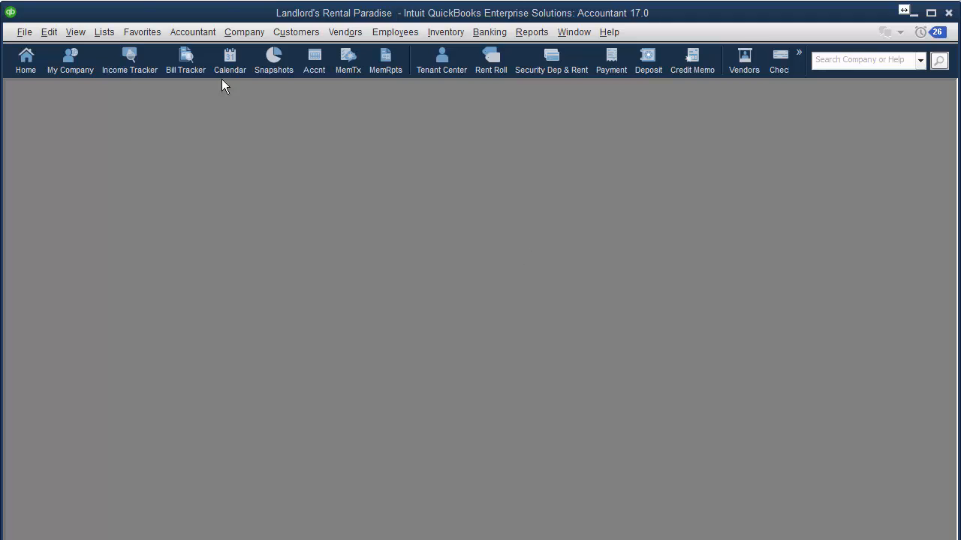
pyautogui.click(247, 33)
pyautogui.click(255, 54)
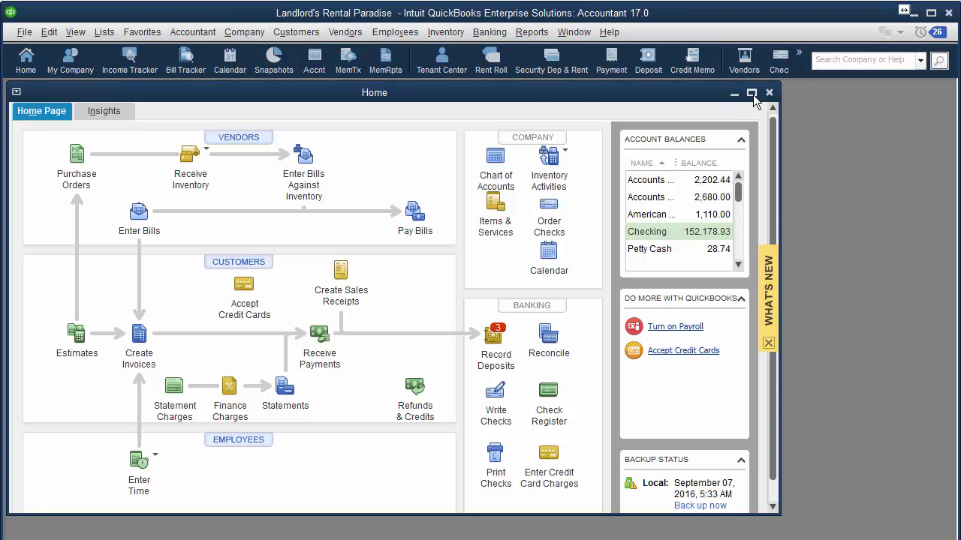
pyautogui.click(751, 94)
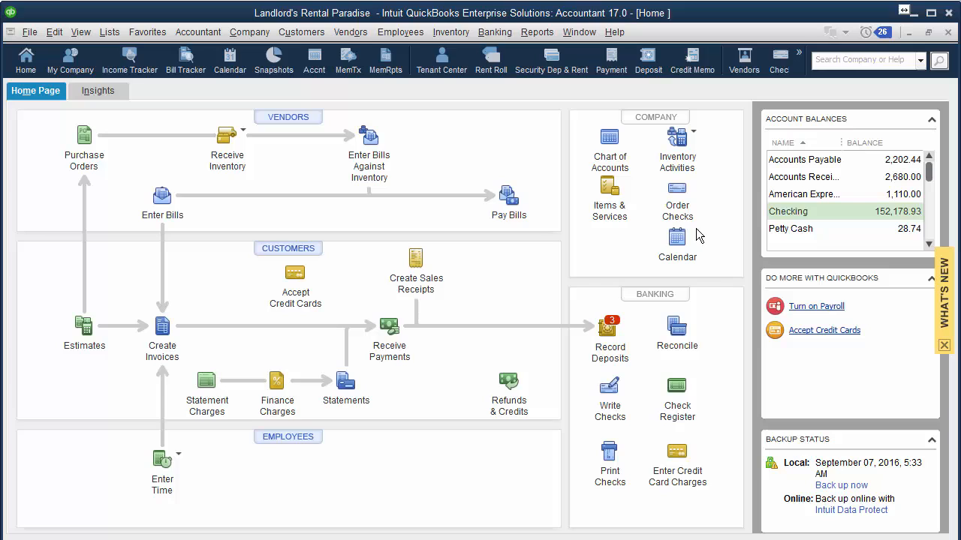
pyautogui.click(610, 327)
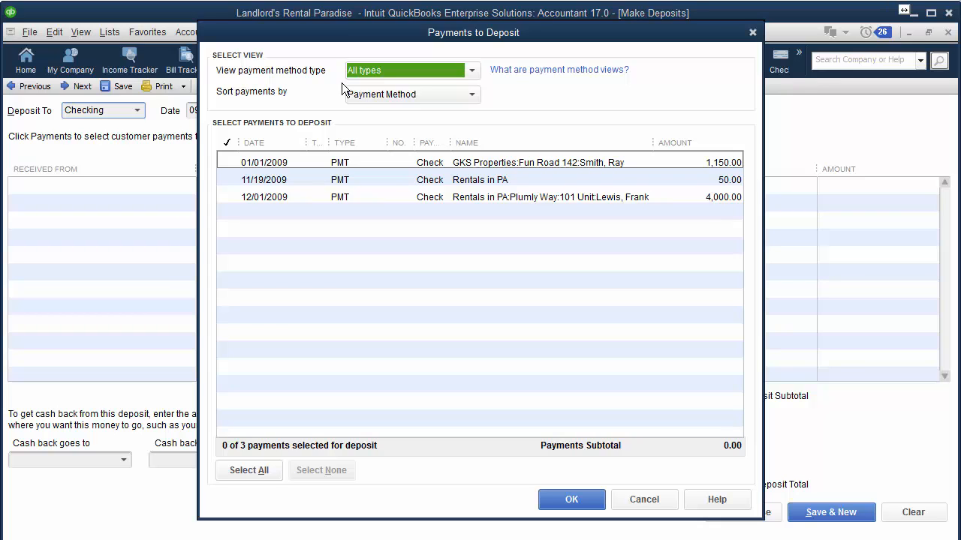
pyautogui.click(634, 500)
pyautogui.click(948, 32)
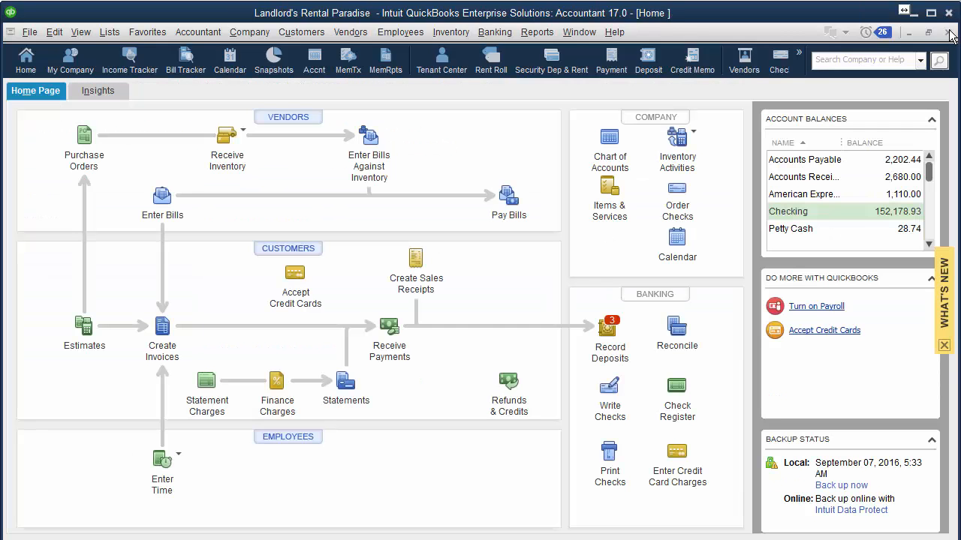
pyautogui.click(949, 33)
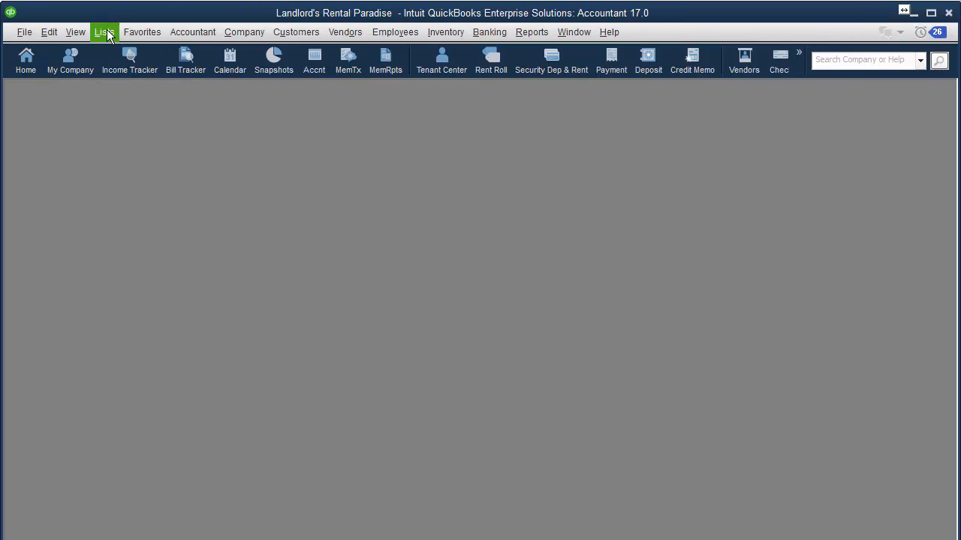
# Open the Undeposited Funds register from the Chart of Accounts, keeping it sorted by Cleared status
pyautogui.click(106, 32)
pyautogui.click(106, 52)
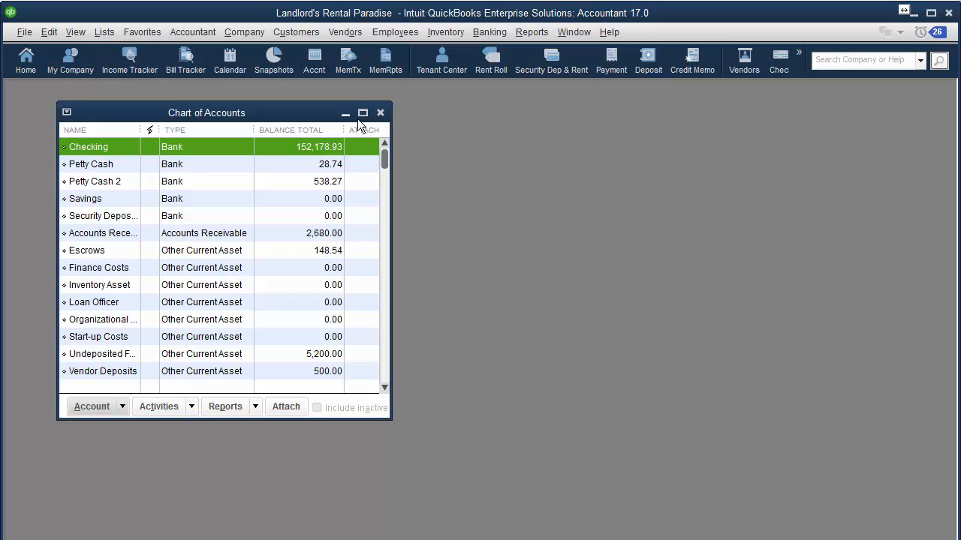
pyautogui.click(100, 353)
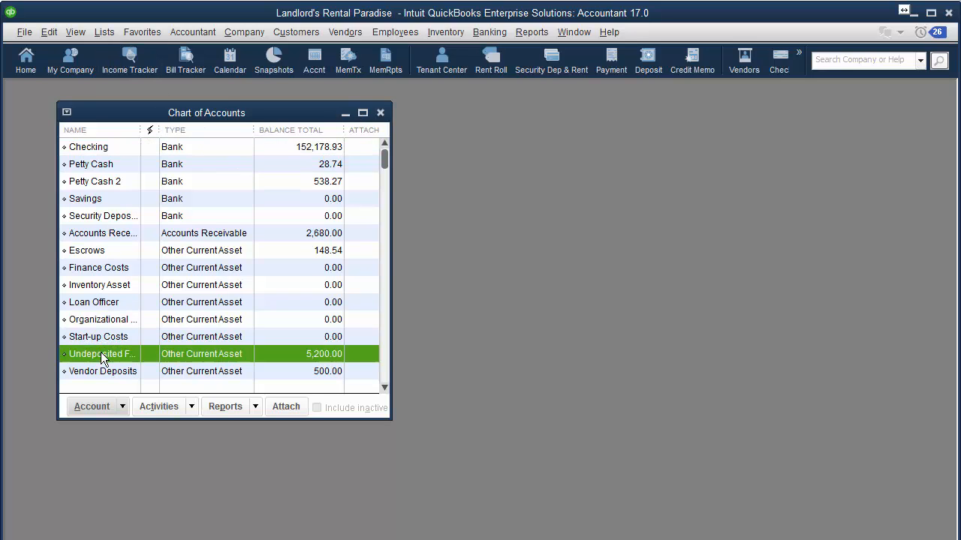
pyautogui.doubleClick(101, 353)
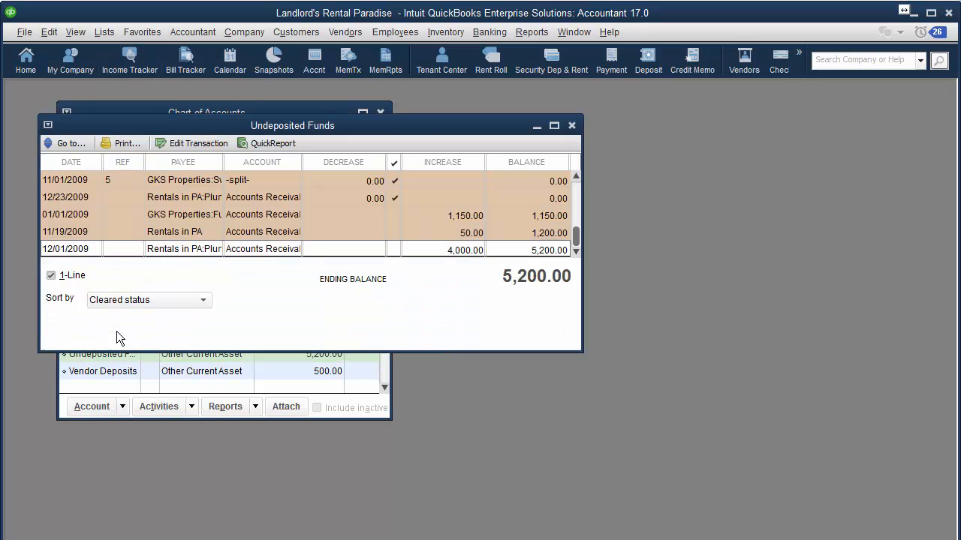
pyautogui.click(203, 300)
pyautogui.click(202, 300)
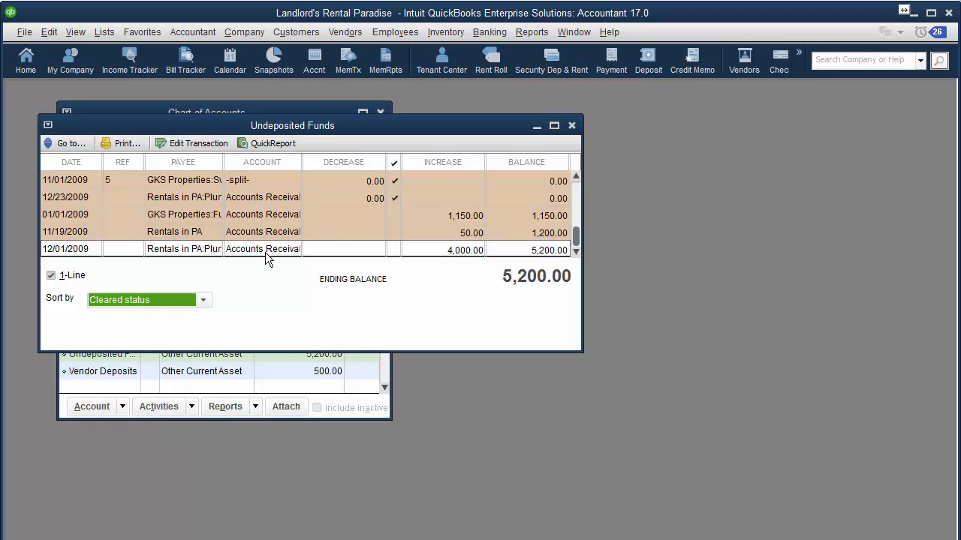
# Maximize the register, review the 2009 payment rows, then close the register and Chart of Accounts
pyautogui.click(554, 126)
pyautogui.click(839, 405)
pyautogui.click(842, 420)
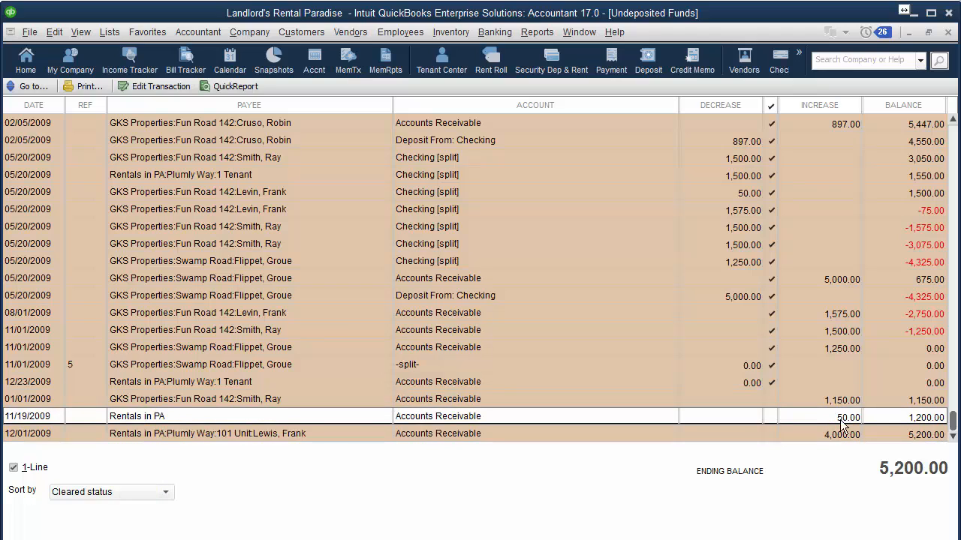
pyautogui.click(839, 436)
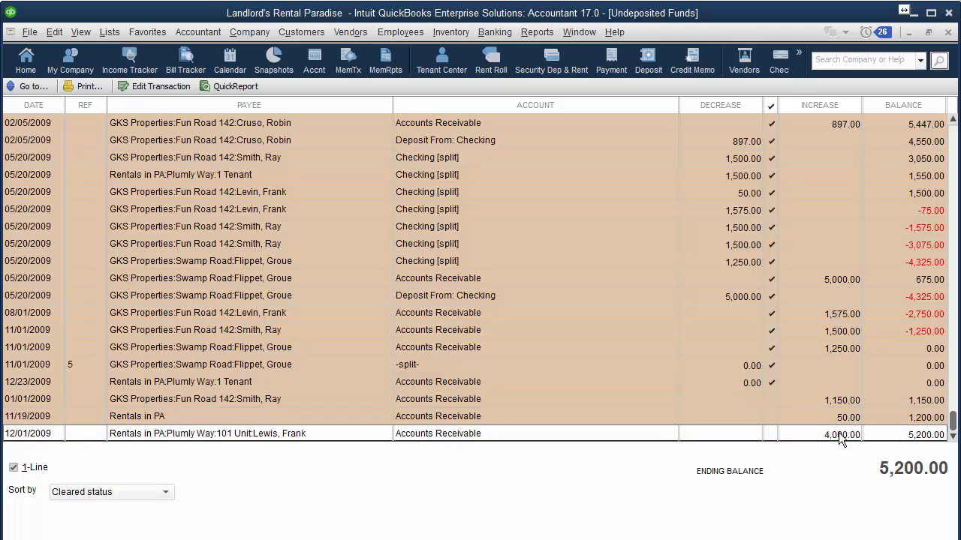
pyautogui.click(949, 33)
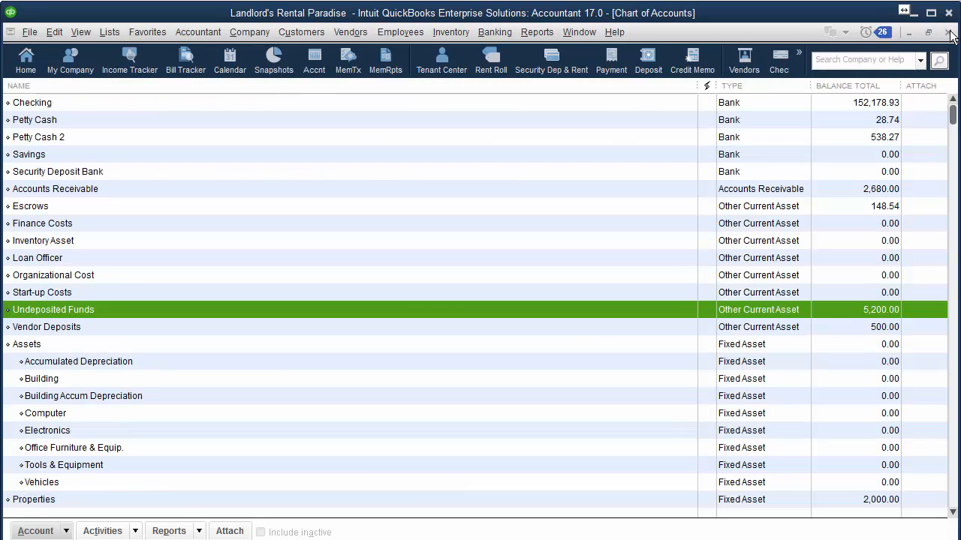
pyautogui.click(948, 33)
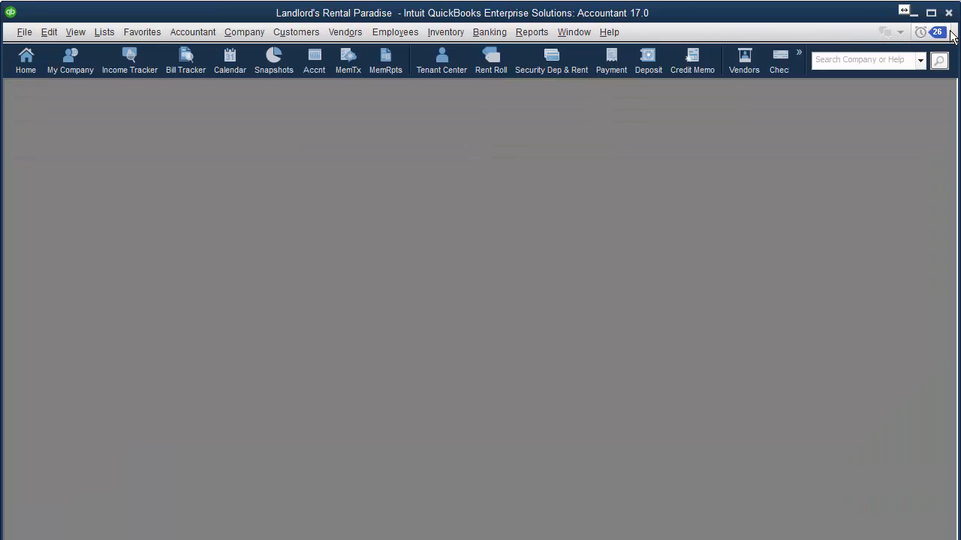
# From the Home page, deposit the 1,150.00 GKS Properties payment into Checking and save
pyautogui.click(244, 32)
pyautogui.click(235, 51)
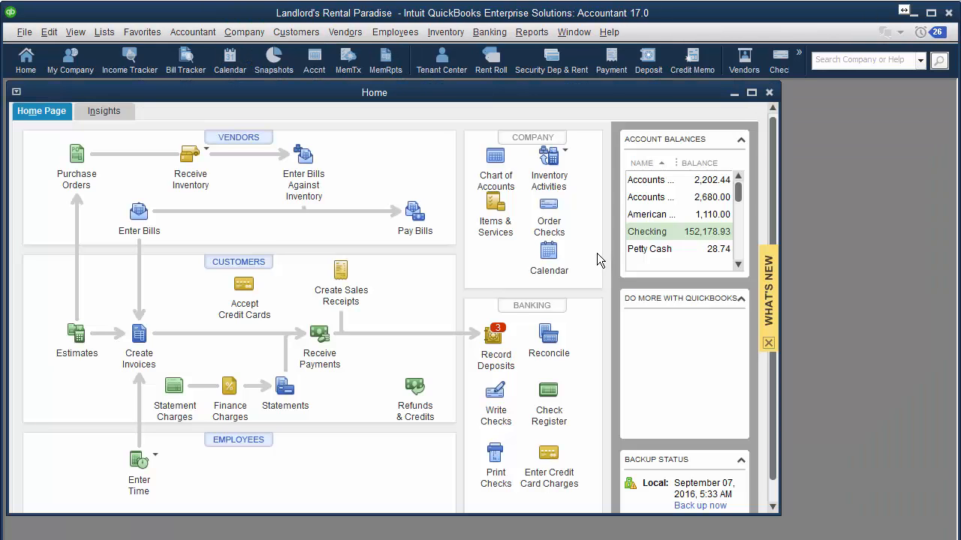
pyautogui.click(495, 338)
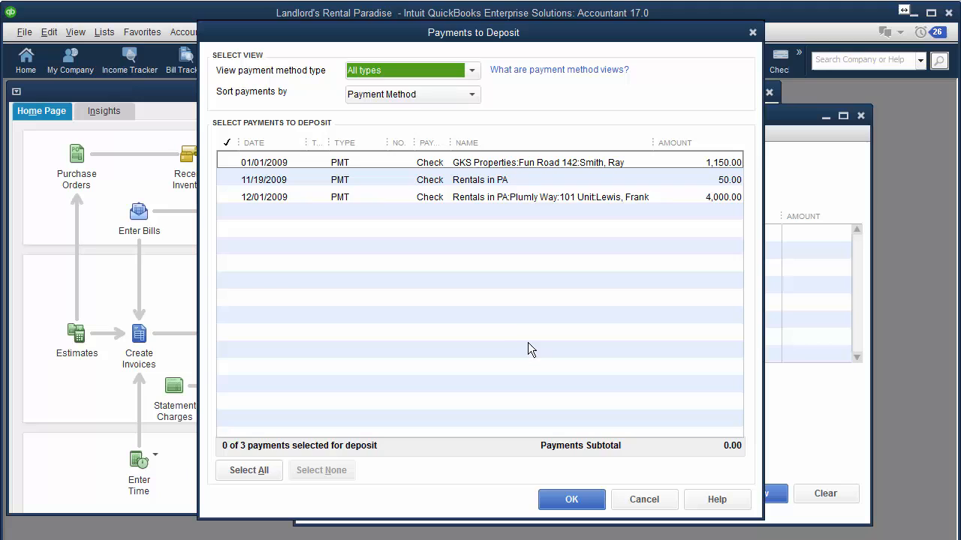
pyautogui.click(268, 162)
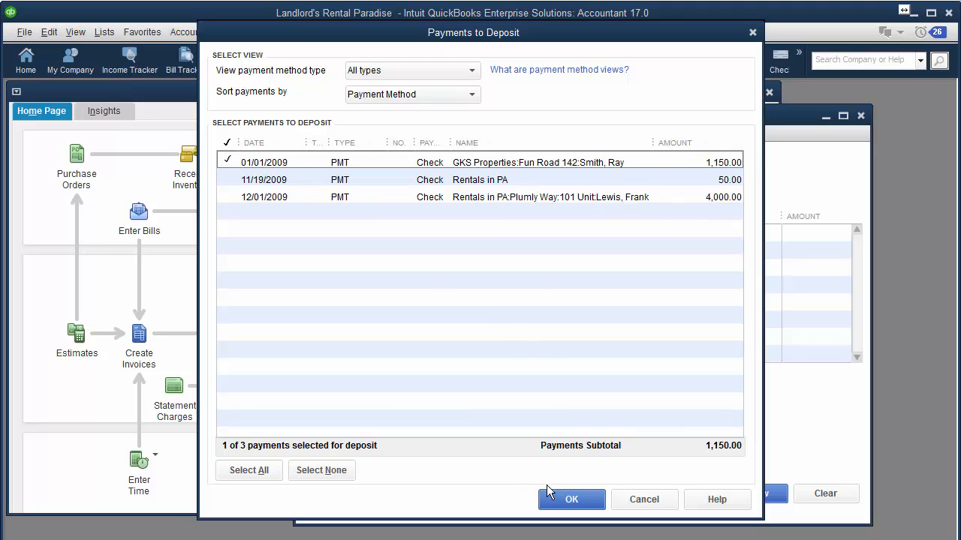
pyautogui.click(564, 500)
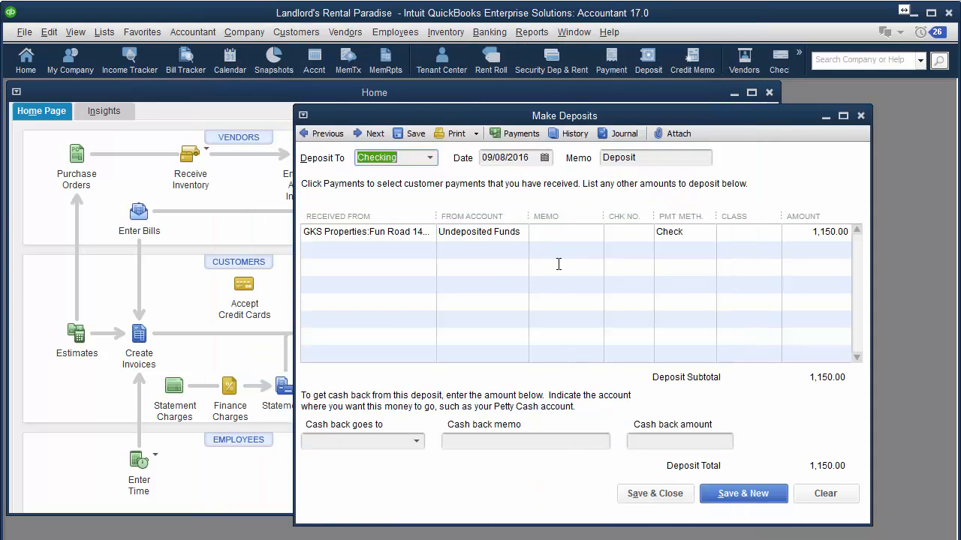
pyautogui.click(667, 497)
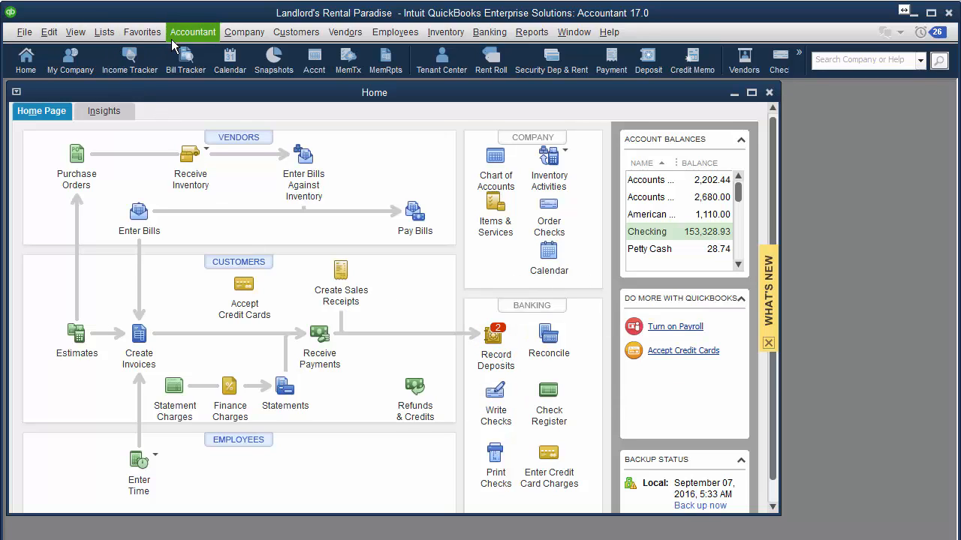
# Open the Reminders list and expand Money to Deposit
pyautogui.click(244, 32)
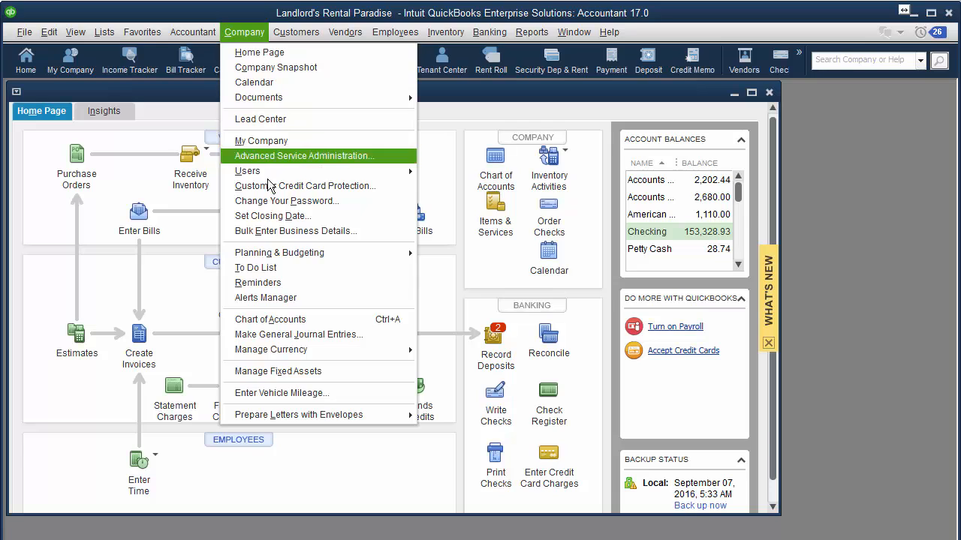
pyautogui.click(276, 285)
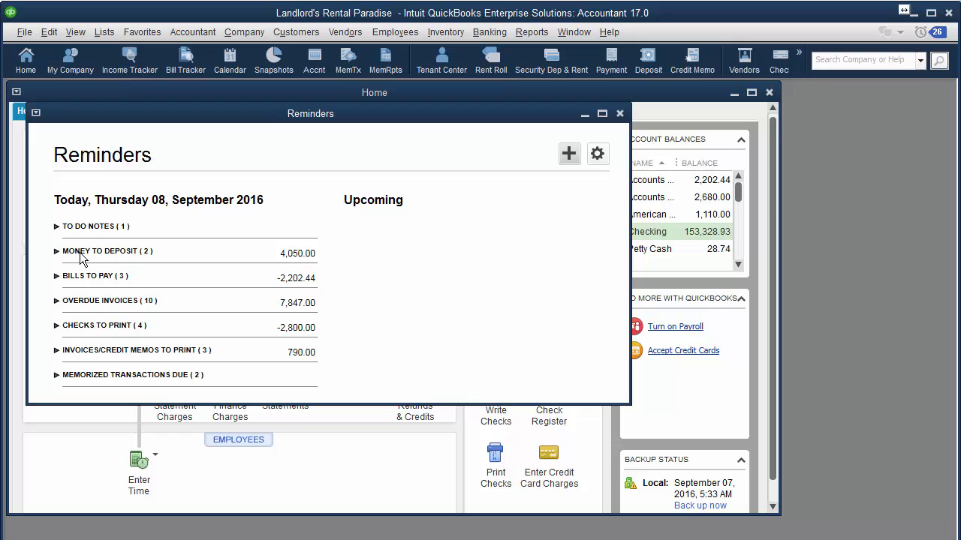
pyautogui.click(83, 256)
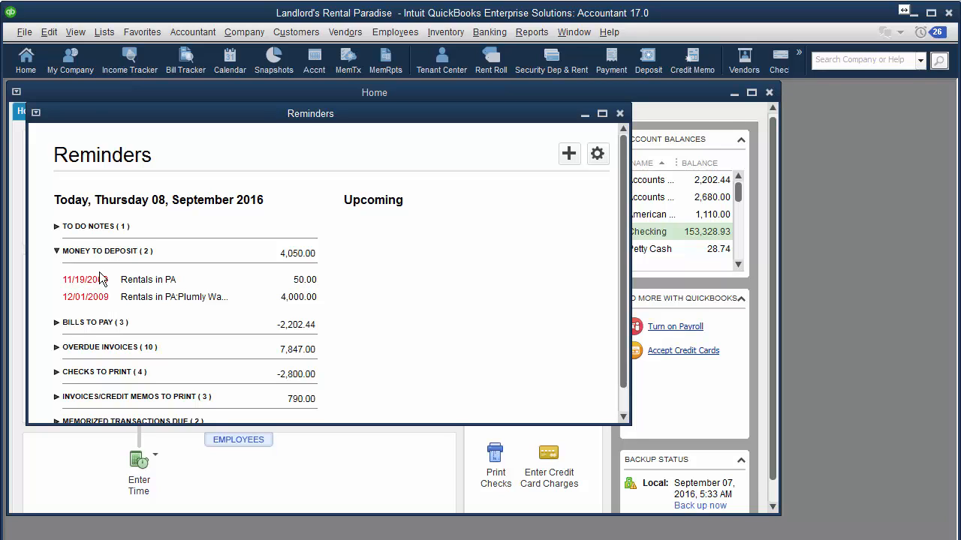
# Check the Reminders preferences and close them without changes
pyautogui.click(49, 31)
pyautogui.click(79, 245)
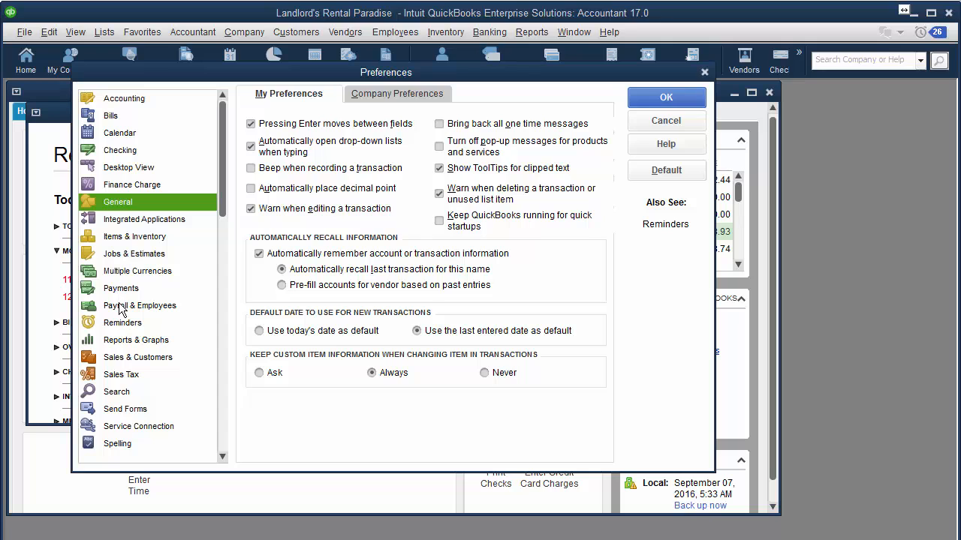
pyautogui.click(121, 323)
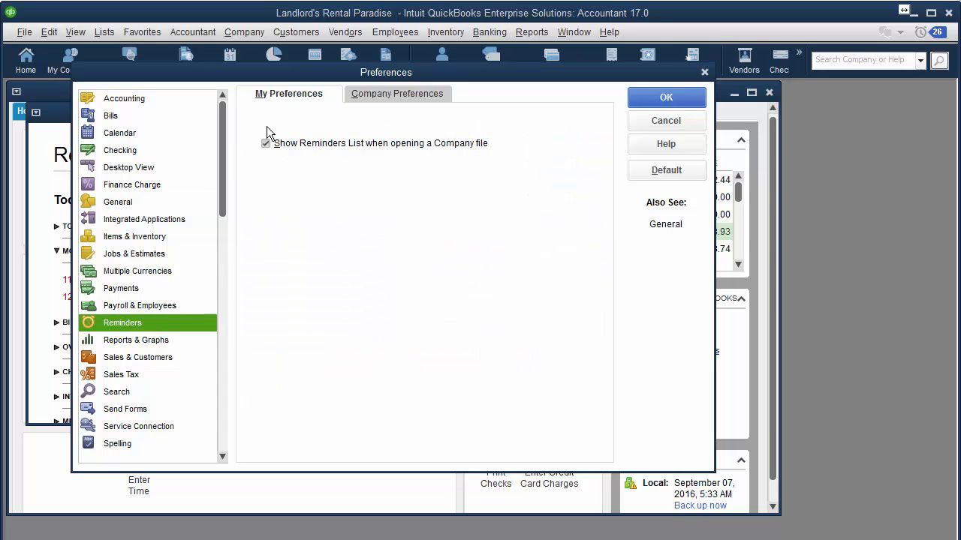
pyautogui.click(660, 121)
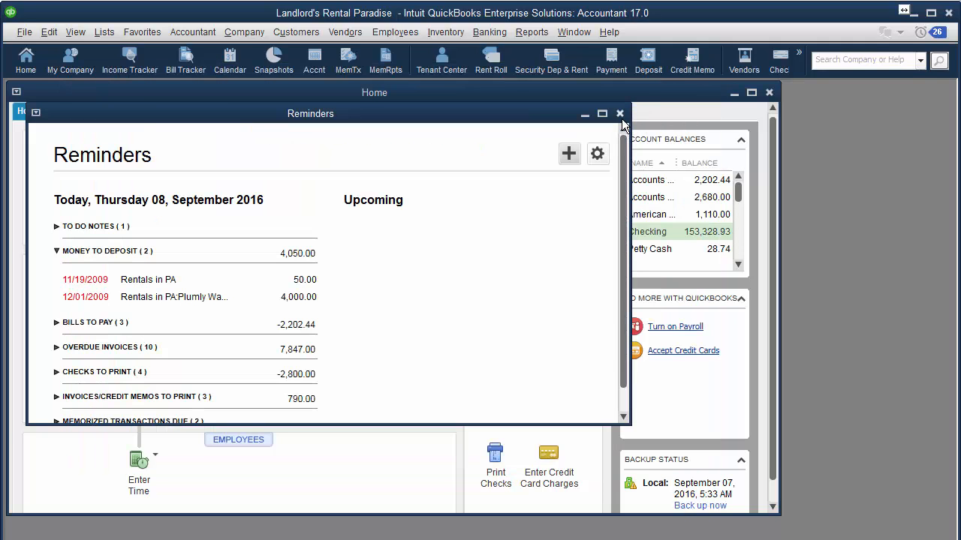
# Close the Reminders list and open the Company menu
pyautogui.click(620, 114)
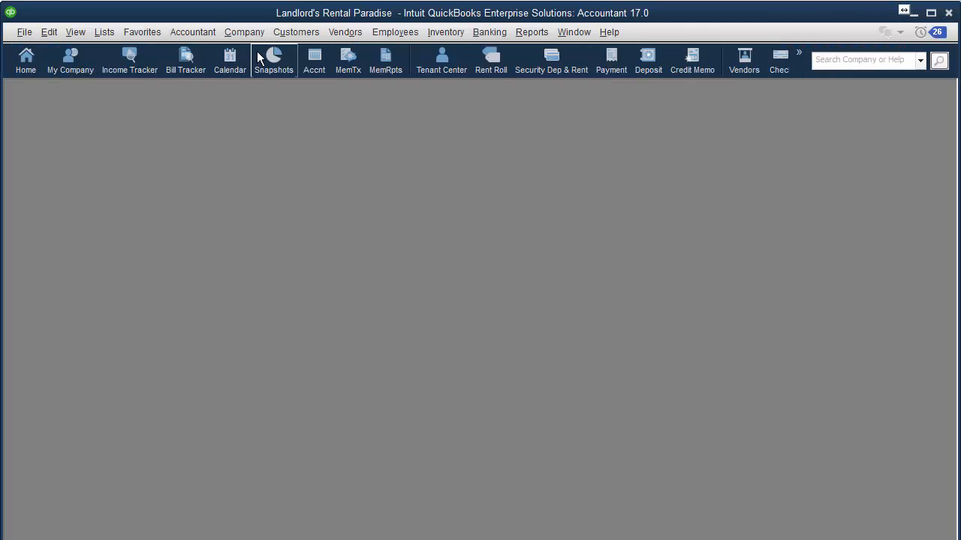
pyautogui.click(253, 37)
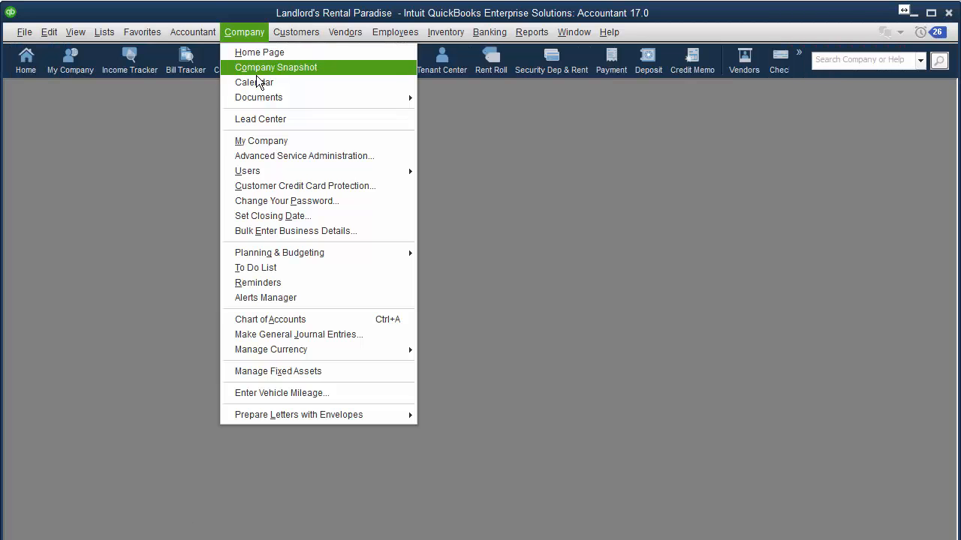
pyautogui.click(255, 141)
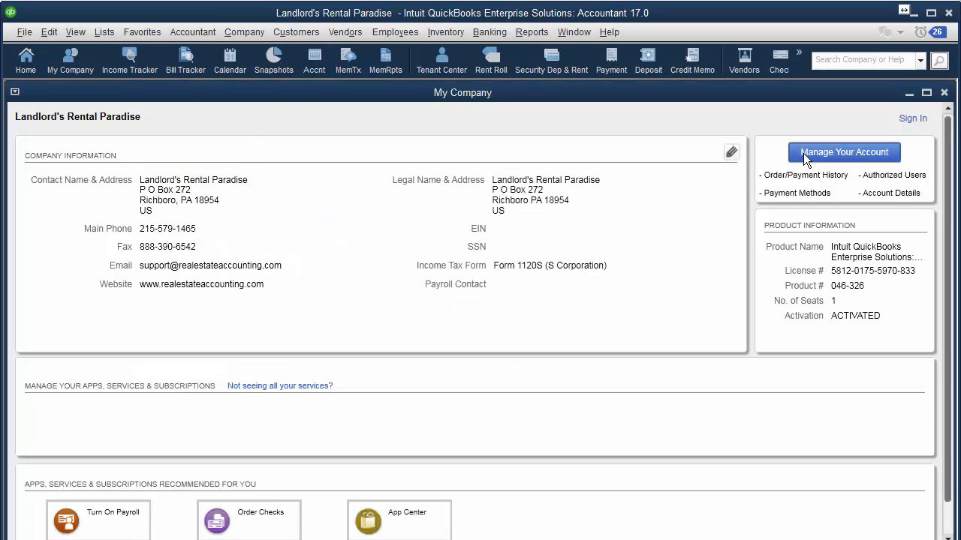
pyautogui.click(945, 93)
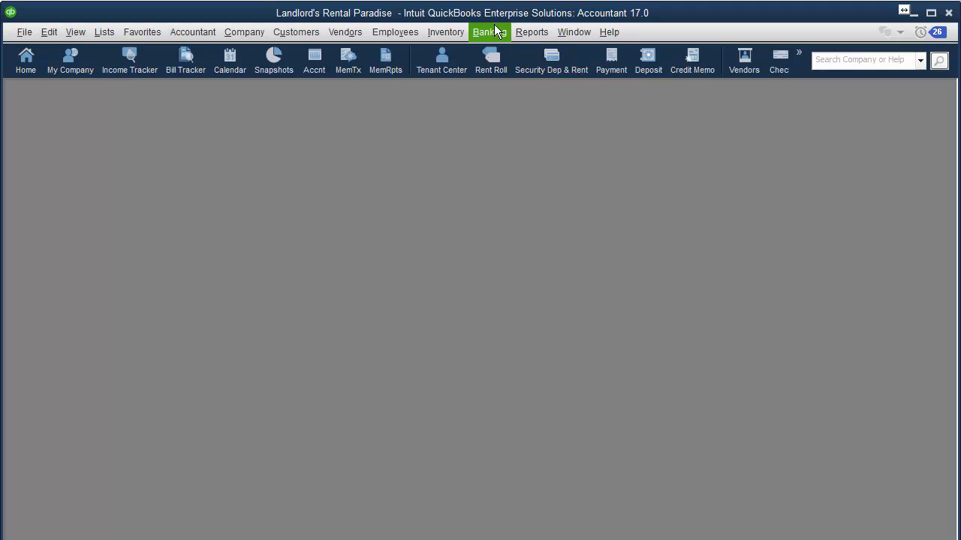
# Deposit both waiting payments, 4,050.00 total, into Checking through Make Deposits
pyautogui.click(495, 32)
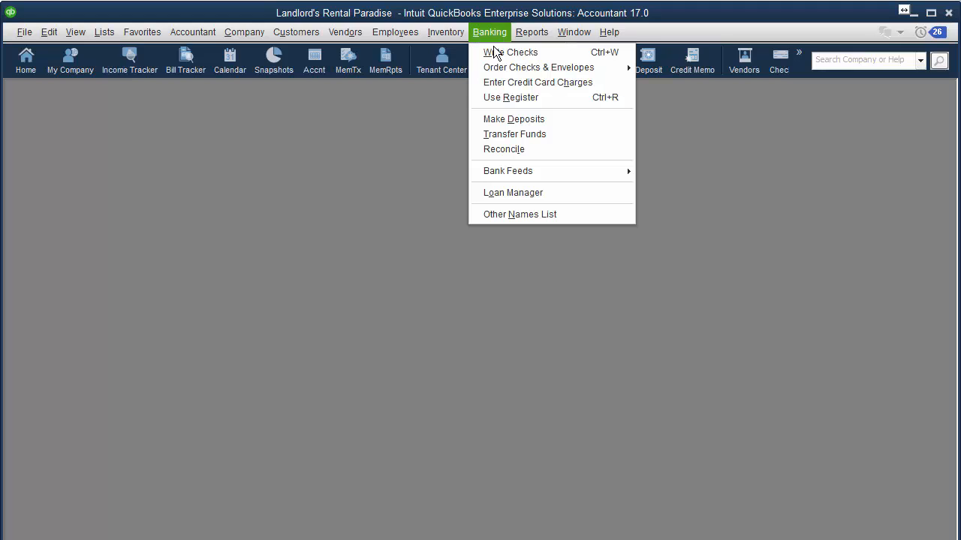
pyautogui.click(489, 118)
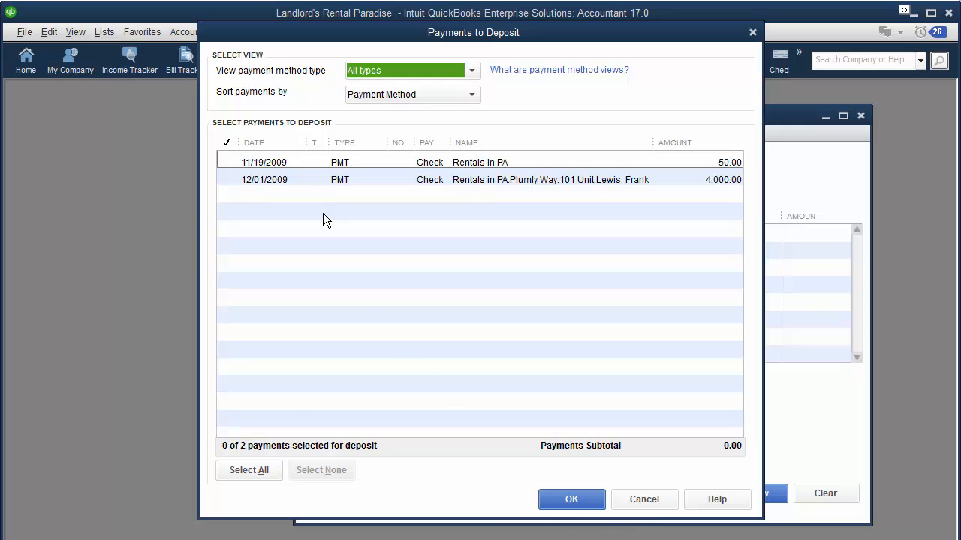
pyautogui.click(249, 470)
pyautogui.click(571, 499)
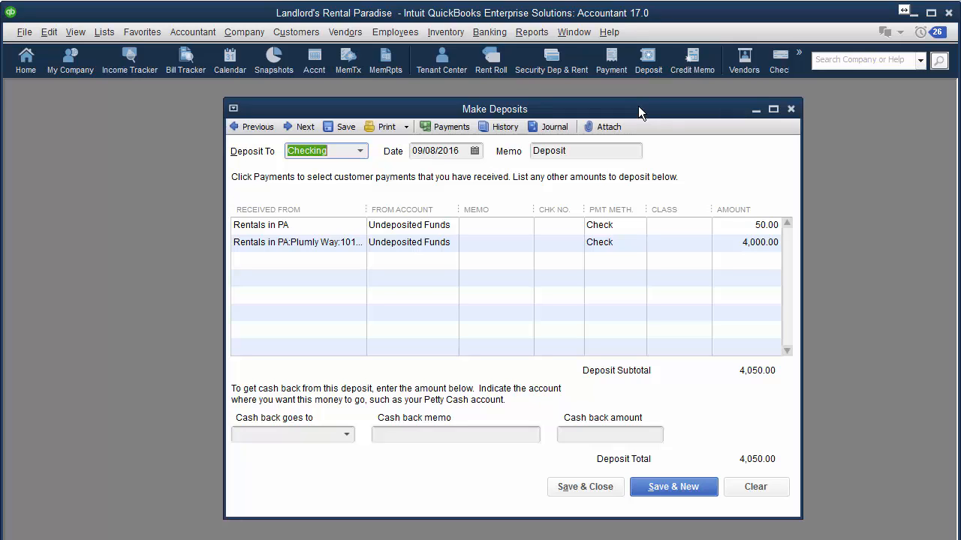
# Preview the Deposit Summary printout for this deposit, then close the preview
pyautogui.click(406, 126)
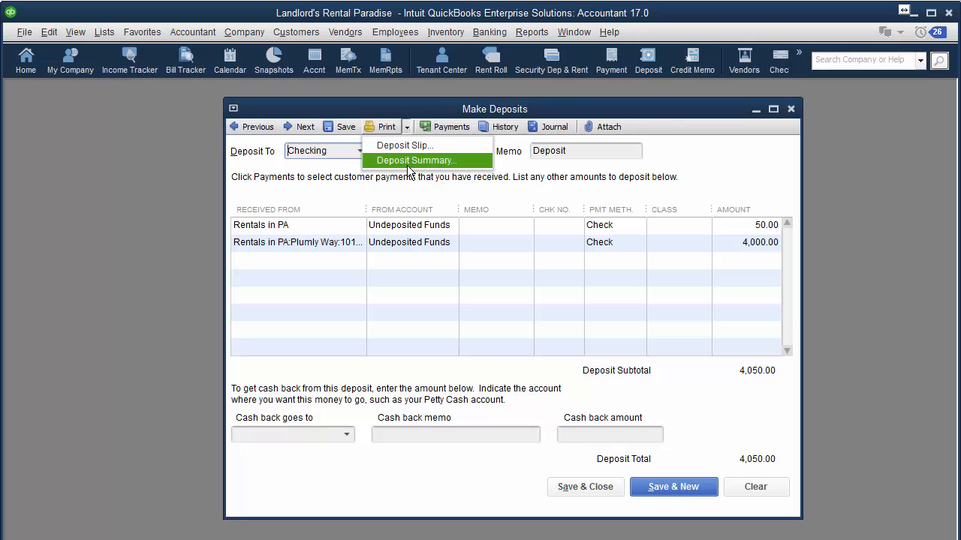
pyautogui.click(407, 161)
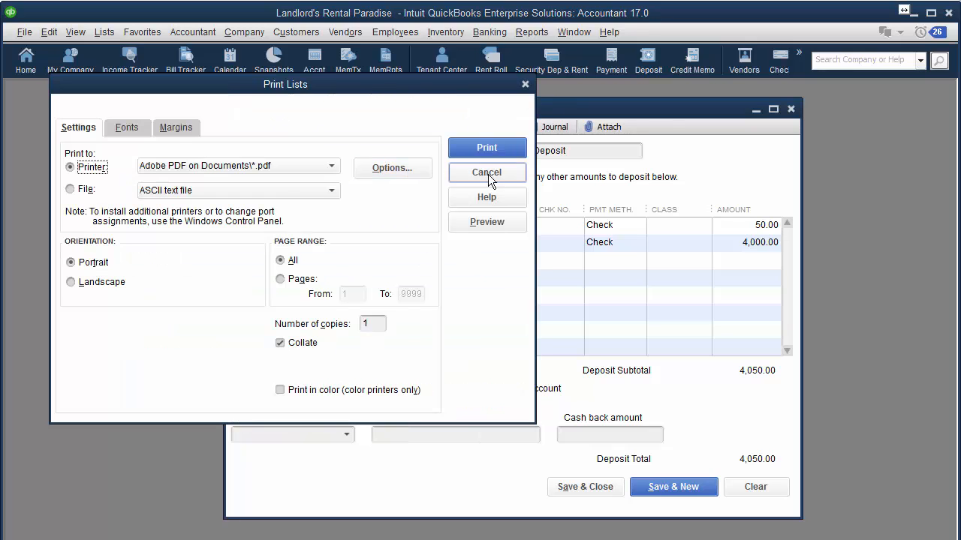
pyautogui.click(488, 220)
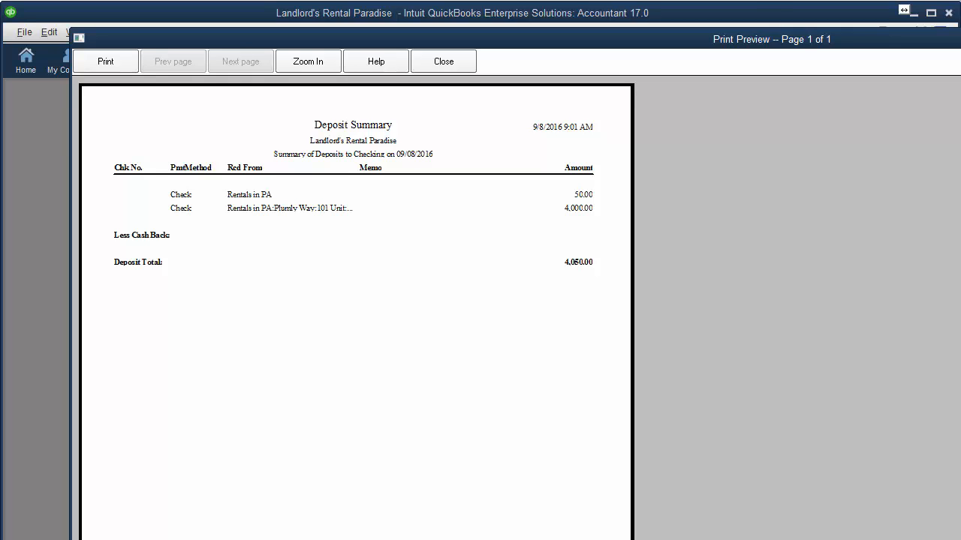
pyautogui.press('Escape')
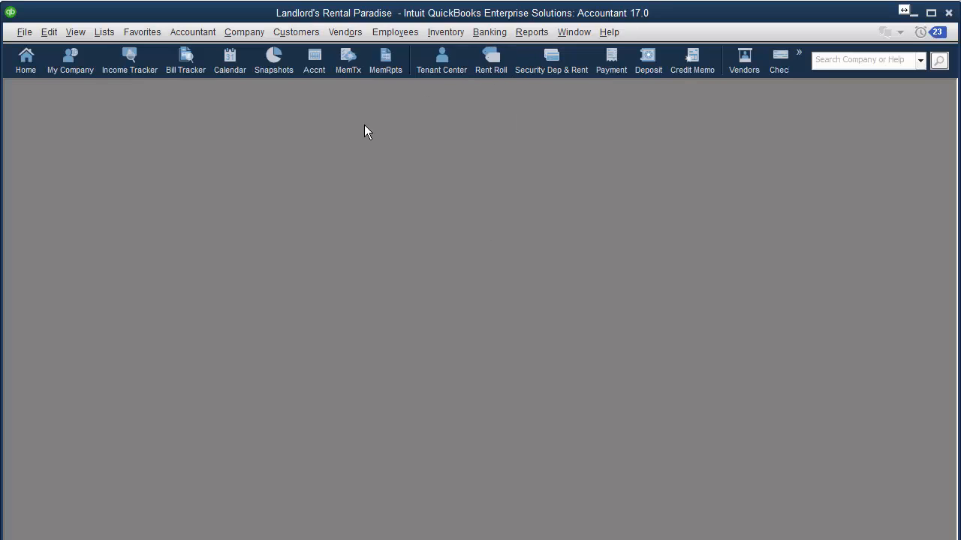
# Maximize the Chart of Accounts and browse the Accumulated Depreciation and Capital accounts
pyautogui.click(104, 32)
pyautogui.click(133, 50)
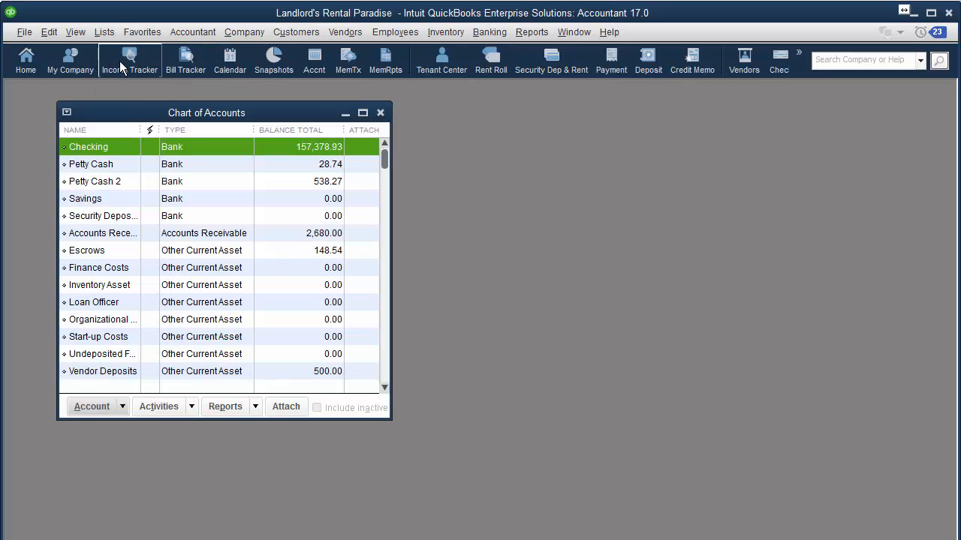
pyautogui.click(362, 113)
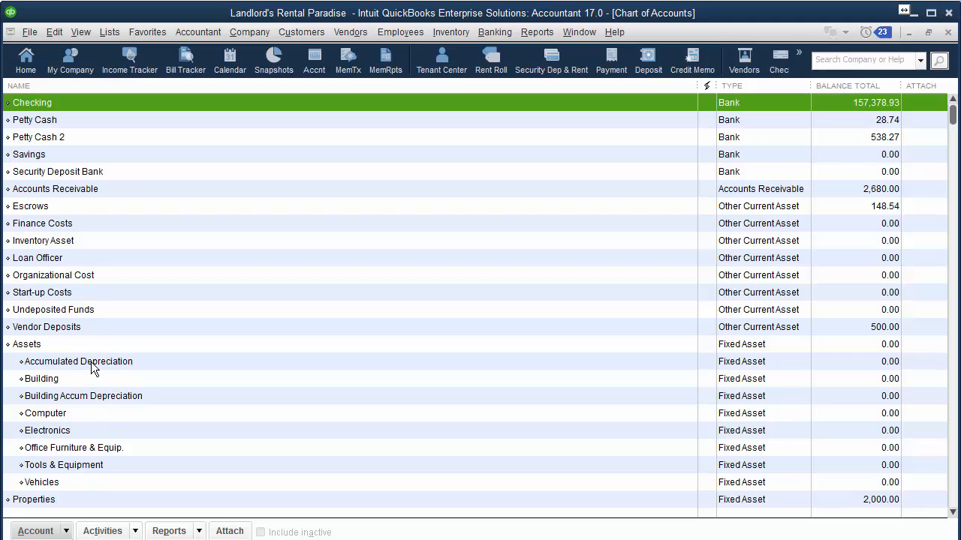
pyautogui.click(91, 361)
pyautogui.scroll(-15, 91, 362)
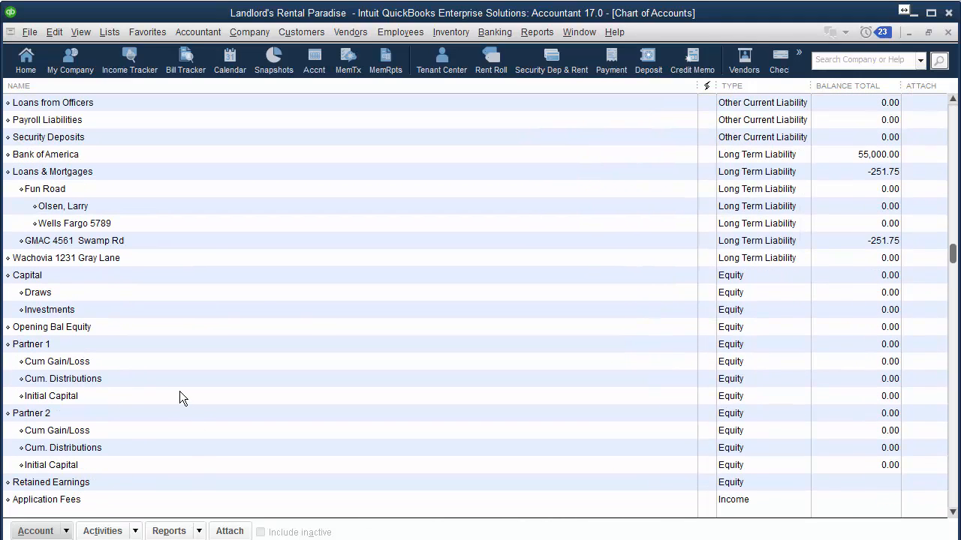
pyautogui.click(264, 277)
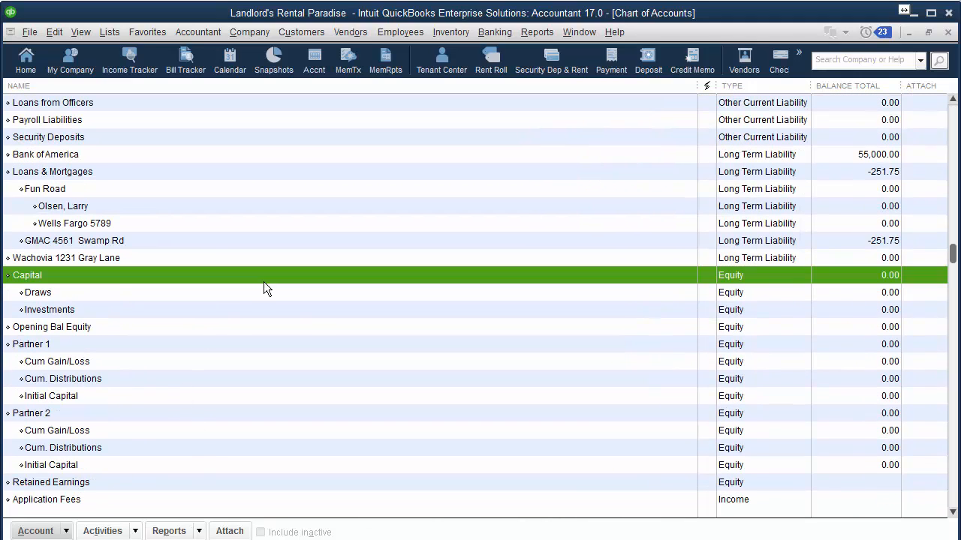
pyautogui.scroll(1, 265, 282)
pyautogui.scroll(8, 840, 241)
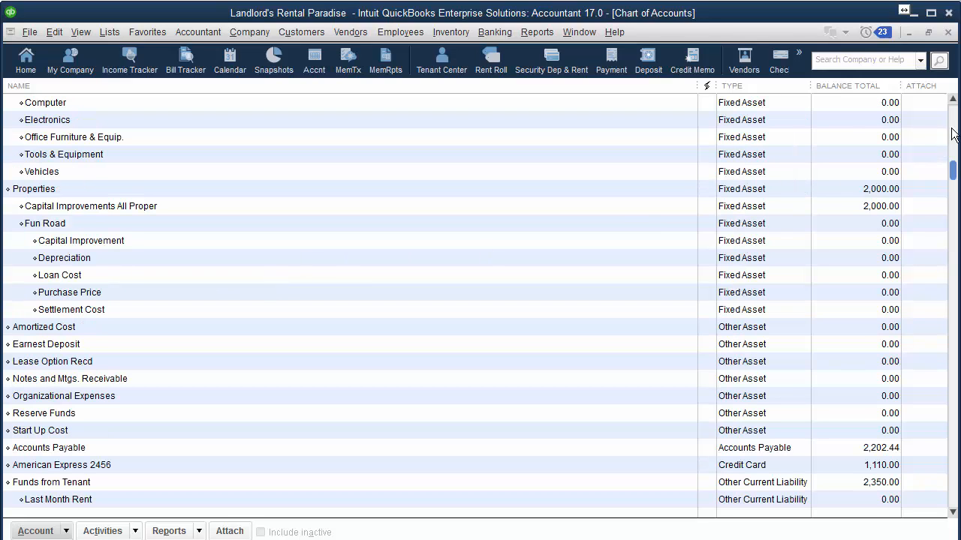
# Inspect the 500.00 Post Office charge in American Express 2456, then close all windows
pyautogui.doubleClick(51, 469)
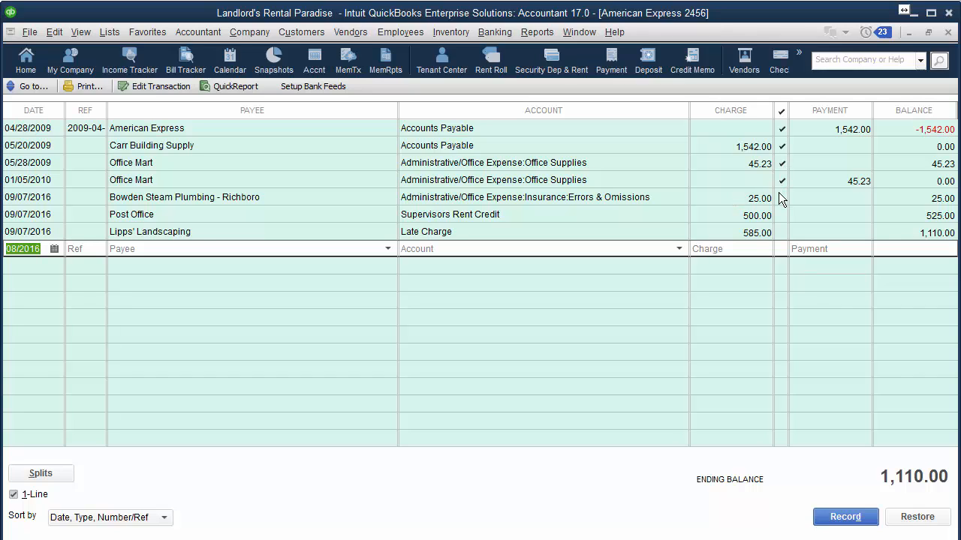
pyautogui.click(761, 234)
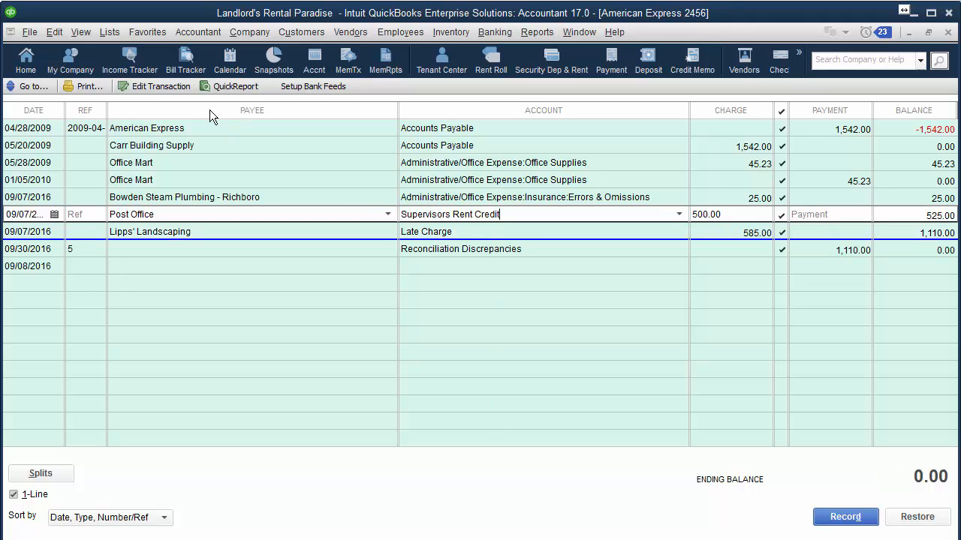
pyautogui.click(161, 88)
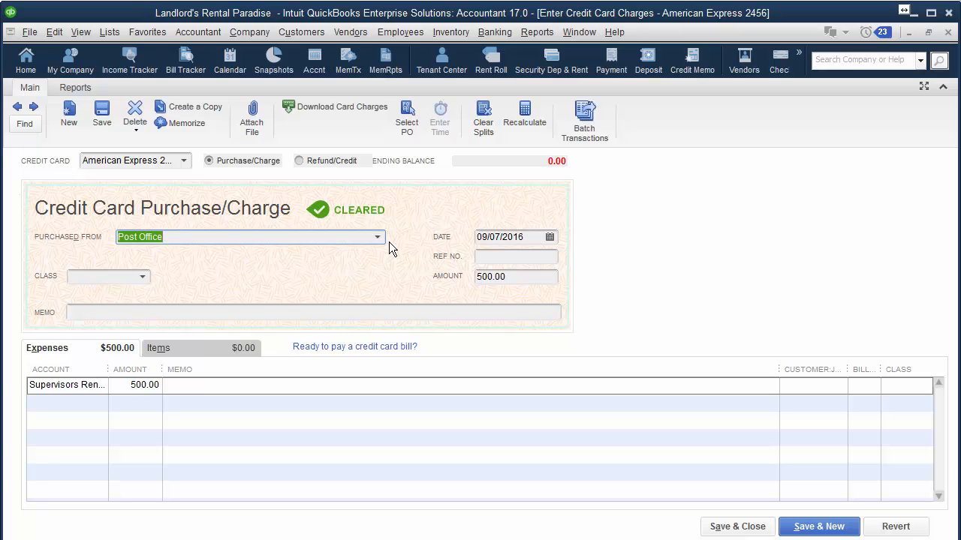
pyautogui.click(949, 33)
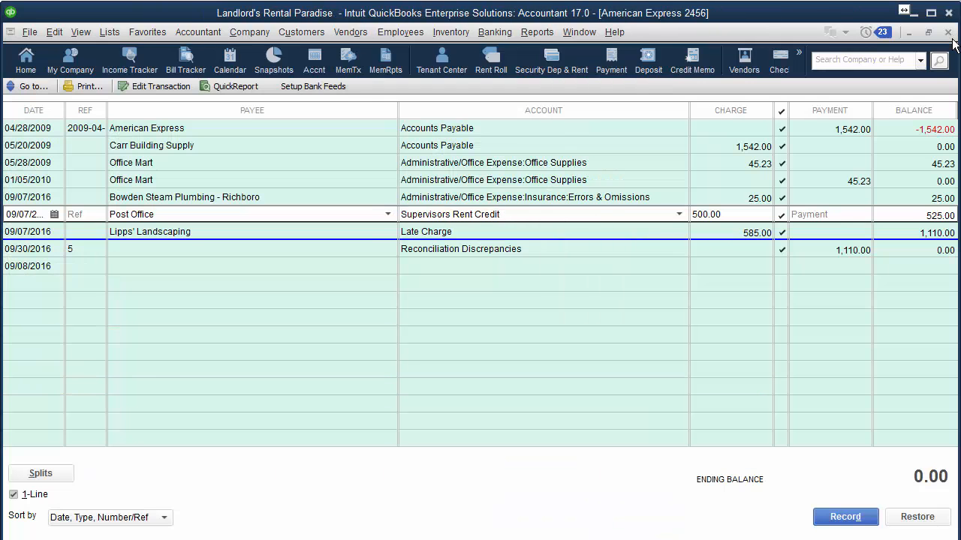
pyautogui.click(948, 33)
pyautogui.click(948, 33)
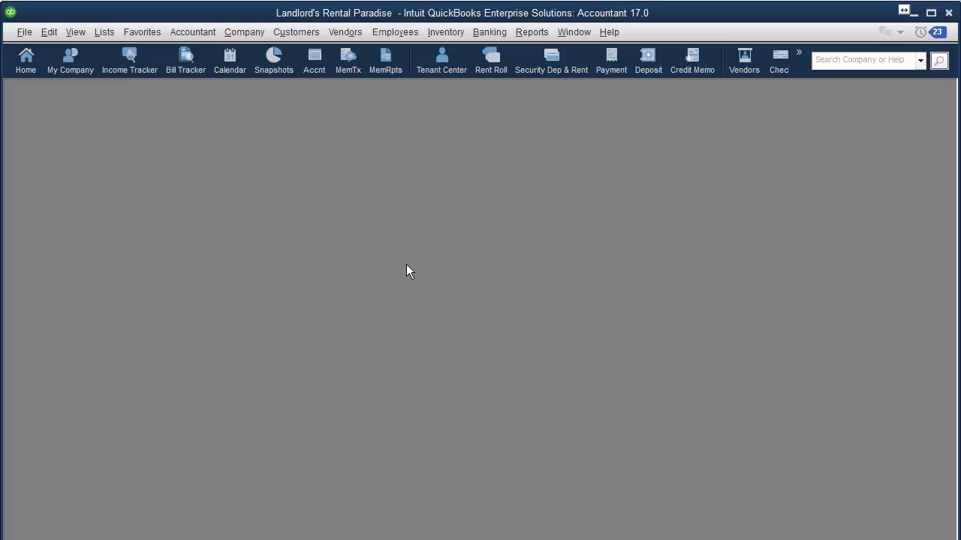
# Open the employee's Sep 5–11 weekly timesheet and enlarge it to fill the workspace
pyautogui.click(404, 37)
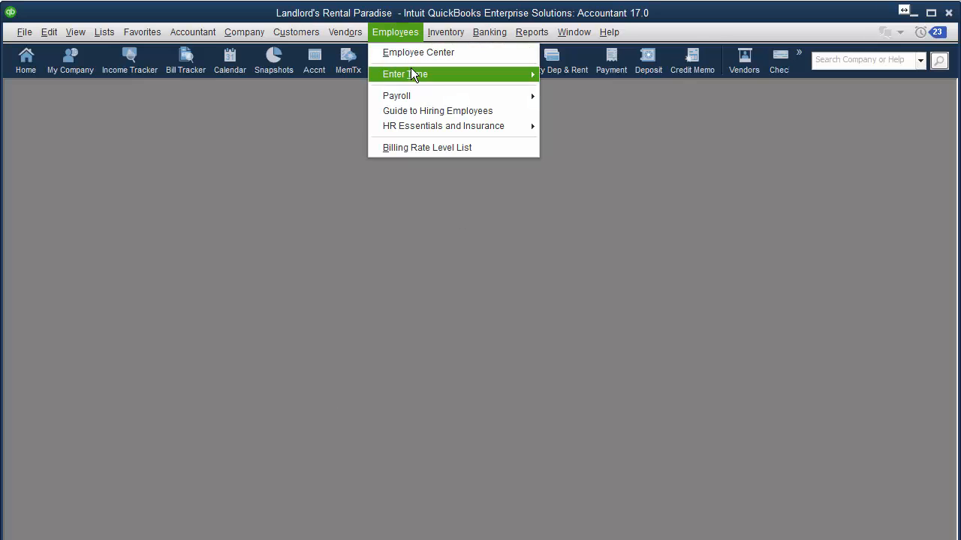
pyautogui.moveTo(412, 73)
pyautogui.click(594, 84)
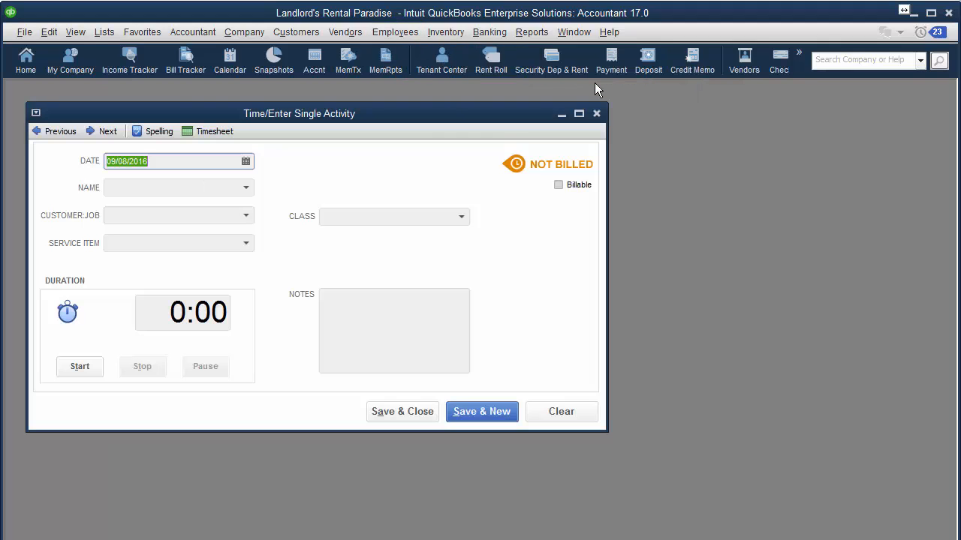
pyautogui.click(192, 133)
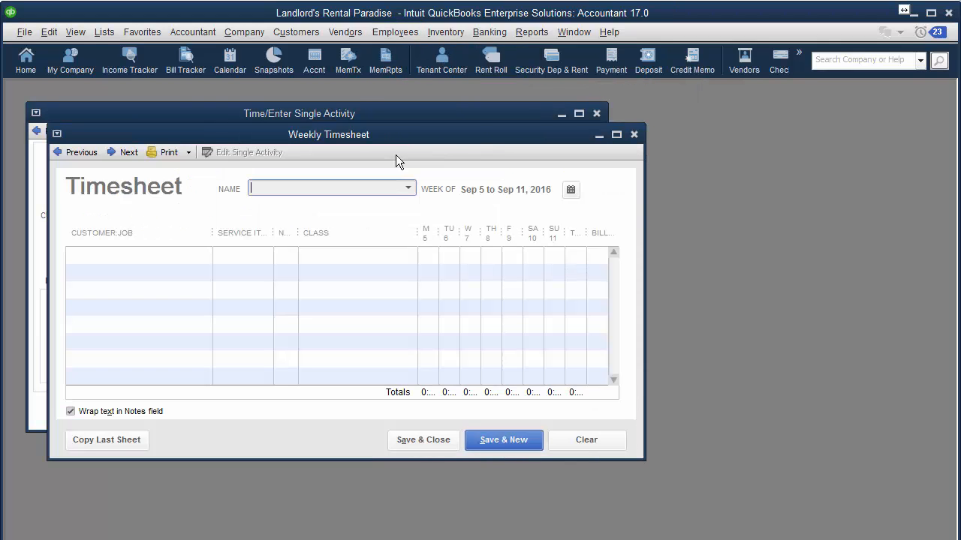
pyautogui.click(407, 189)
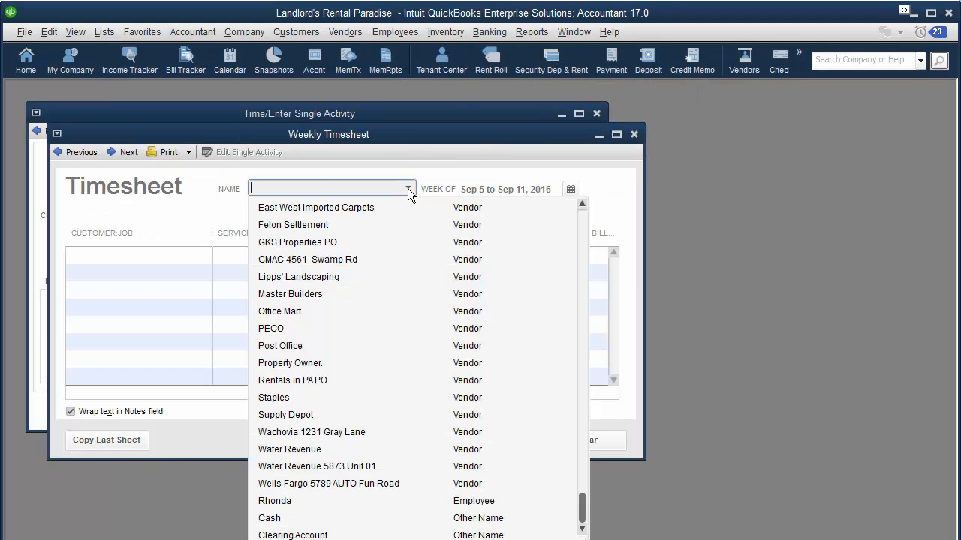
pyautogui.click(347, 505)
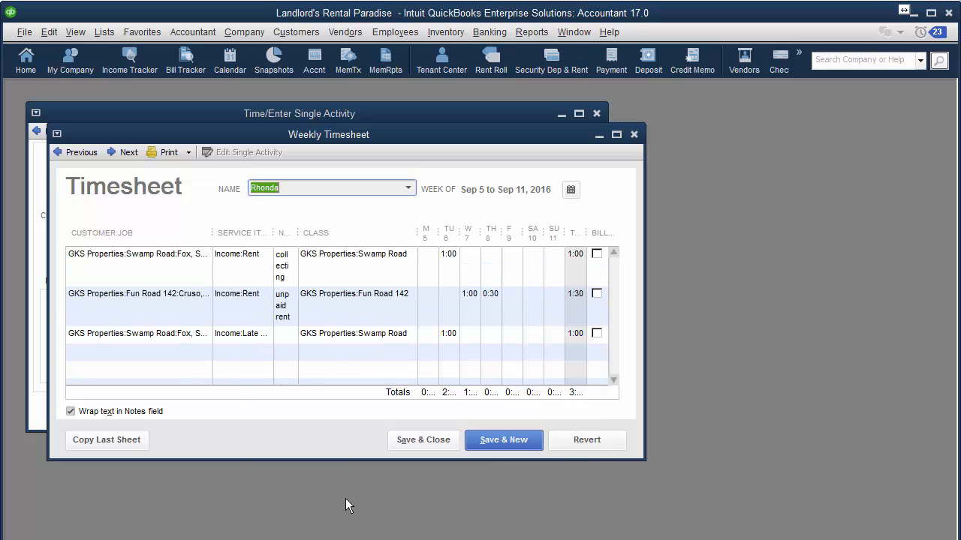
pyautogui.click(616, 136)
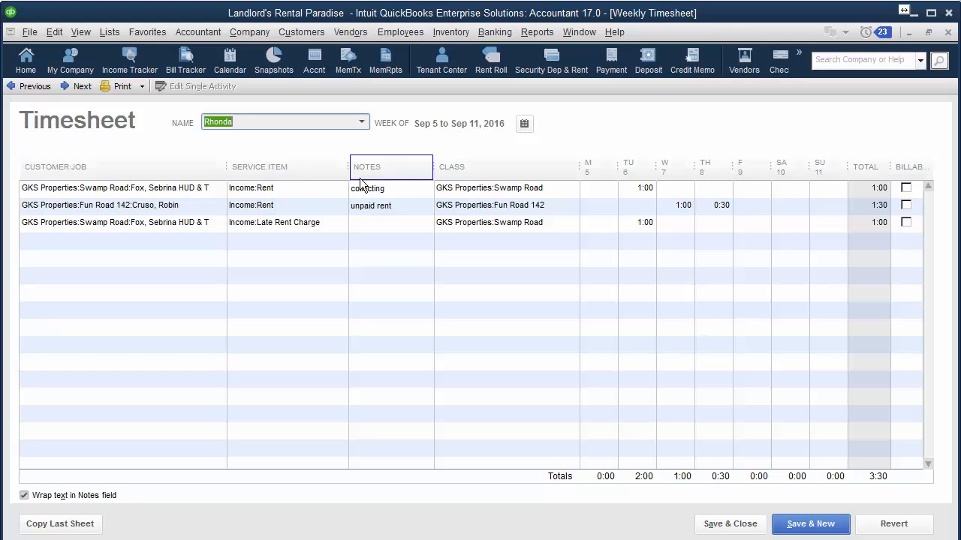
# Copy the Late Rent Charge line from row 3 and paste it into row 4
pyautogui.click(213, 223)
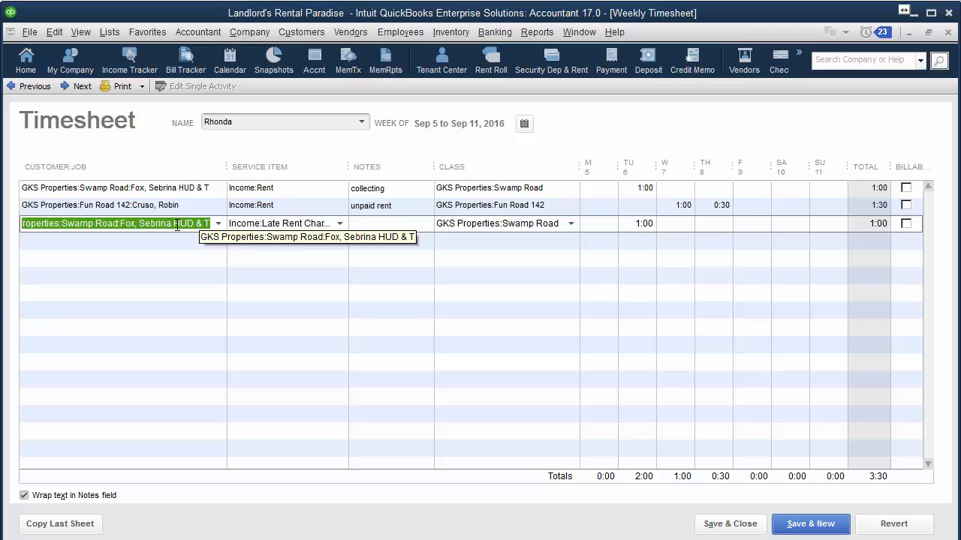
pyautogui.rightClick(176, 225)
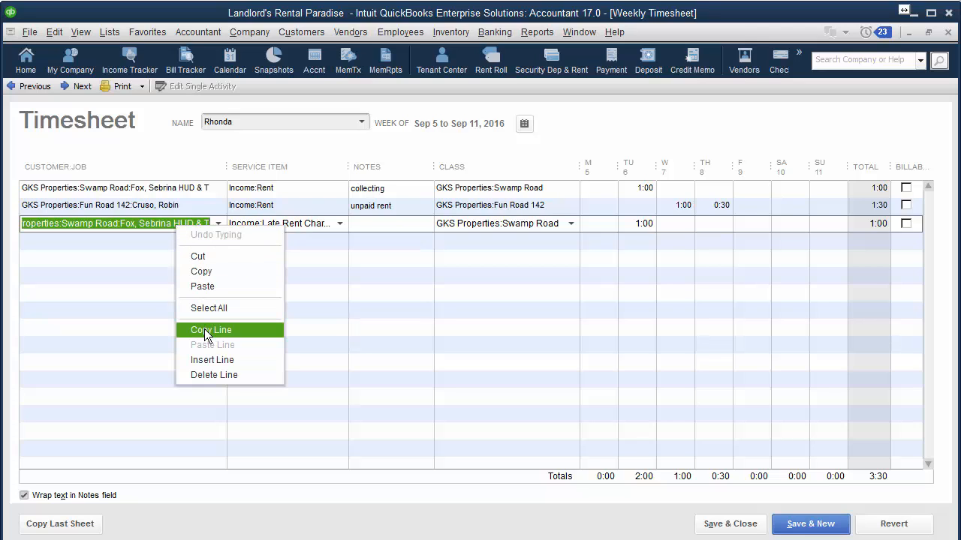
pyautogui.click(204, 330)
pyautogui.rightClick(189, 242)
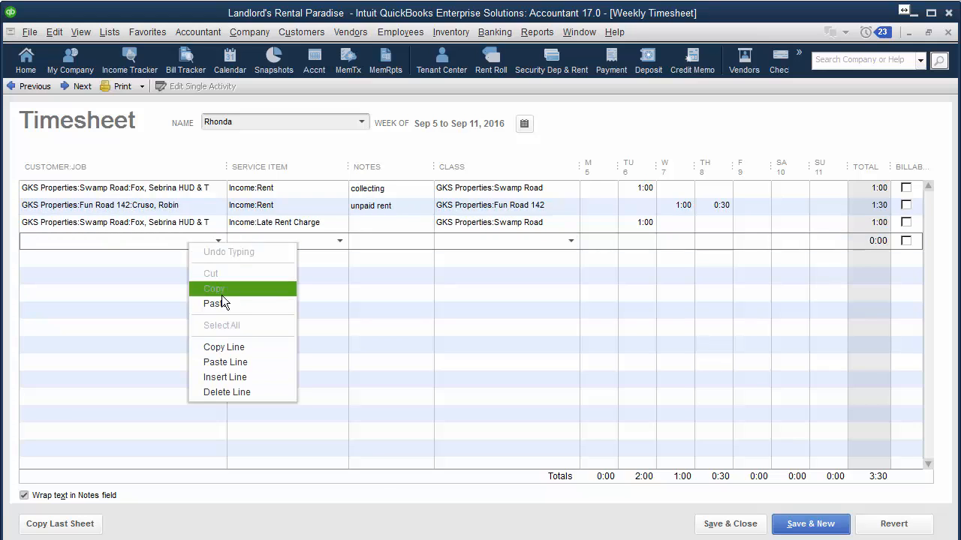
pyautogui.click(222, 362)
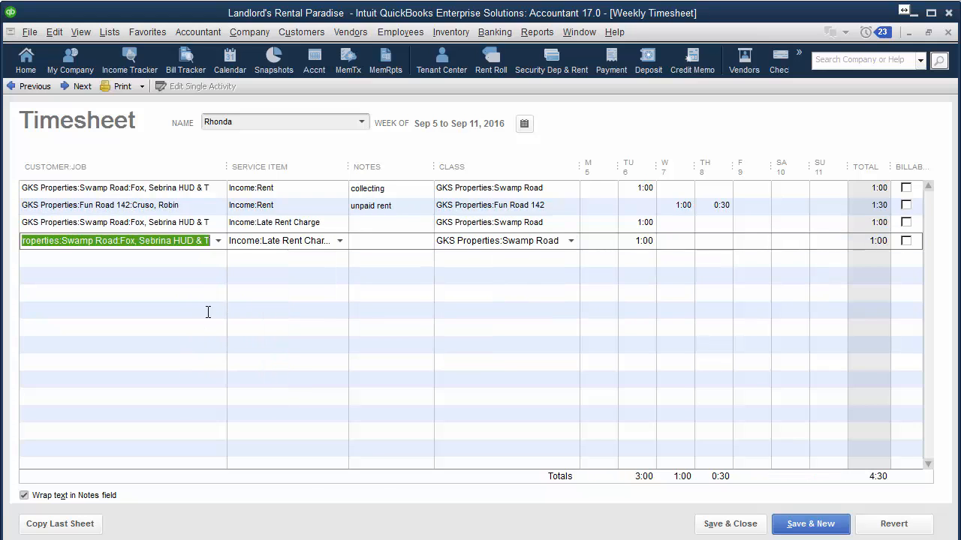
pyautogui.click(218, 240)
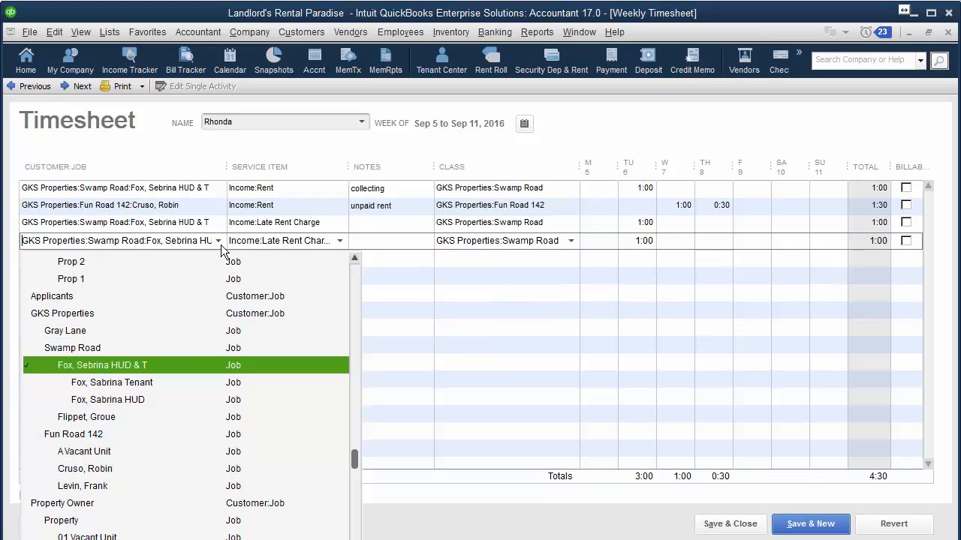
pyautogui.click(108, 486)
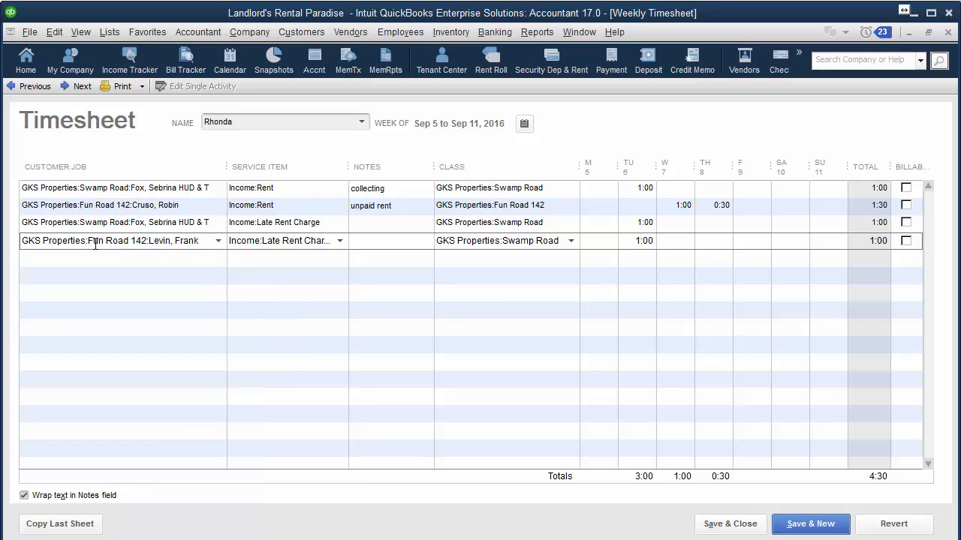
pyautogui.moveTo(95, 242); pyautogui.dragTo(167, 247)
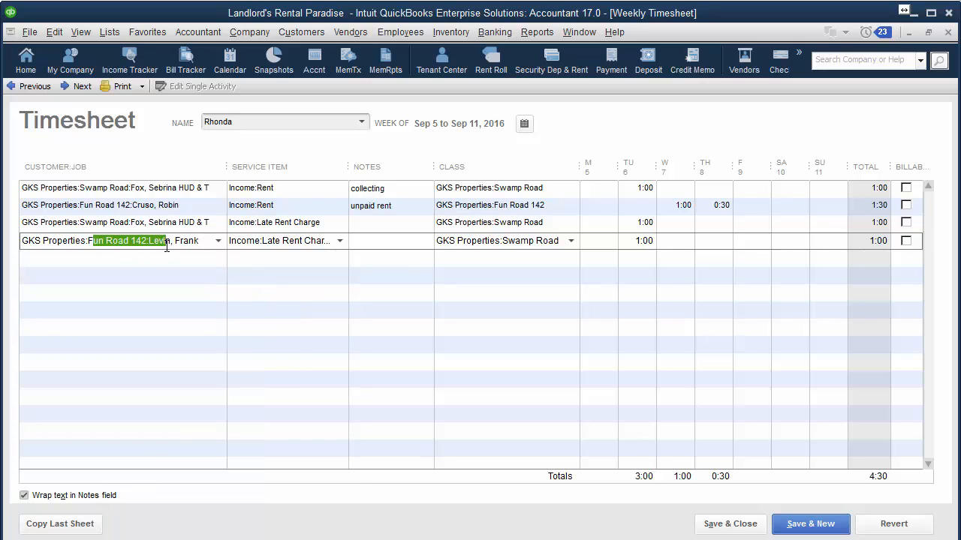
pyautogui.click(574, 240)
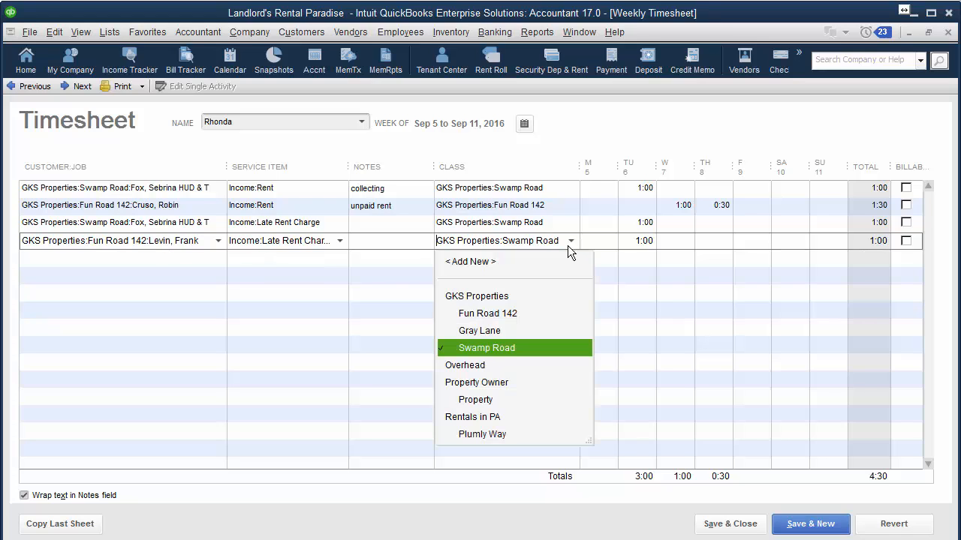
pyautogui.click(480, 313)
pyautogui.click(186, 266)
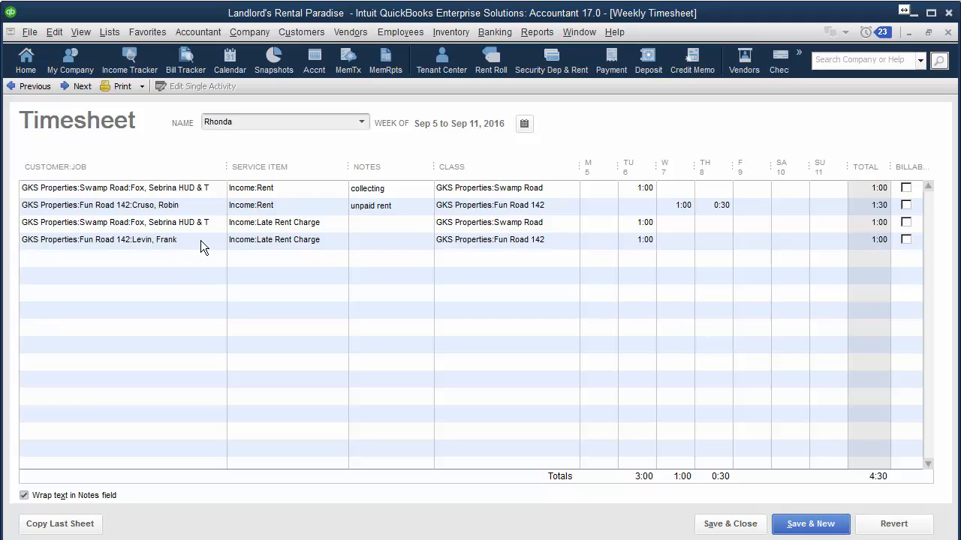
pyautogui.click(200, 240)
# Start a new line with customer job 'Lev', then cancel the save prompt when closing
pyautogui.click(217, 258)
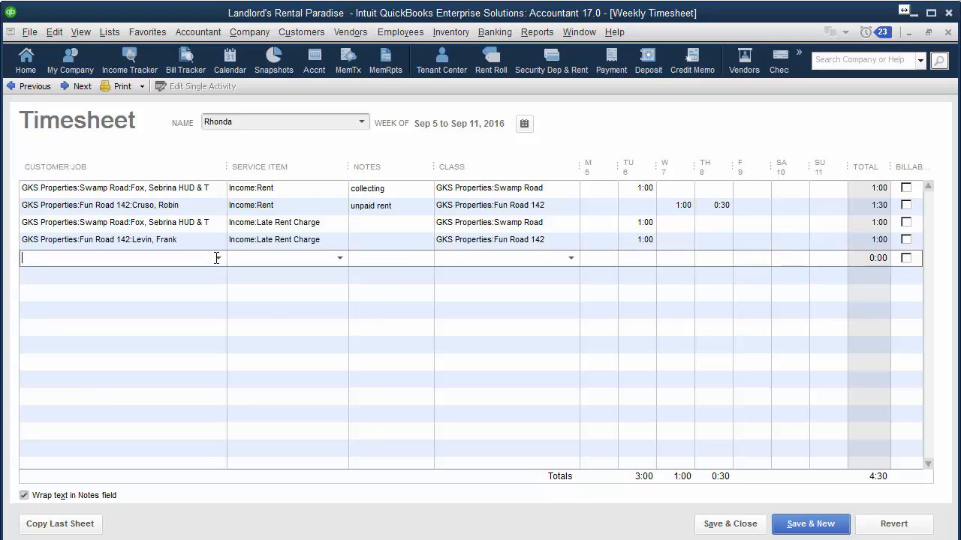
pyautogui.press('Tab')
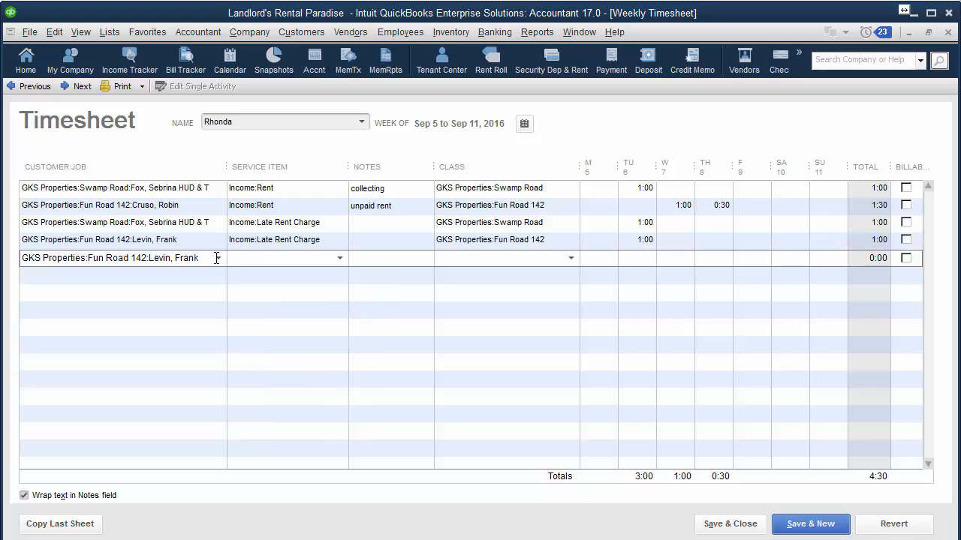
pyautogui.click(470, 258)
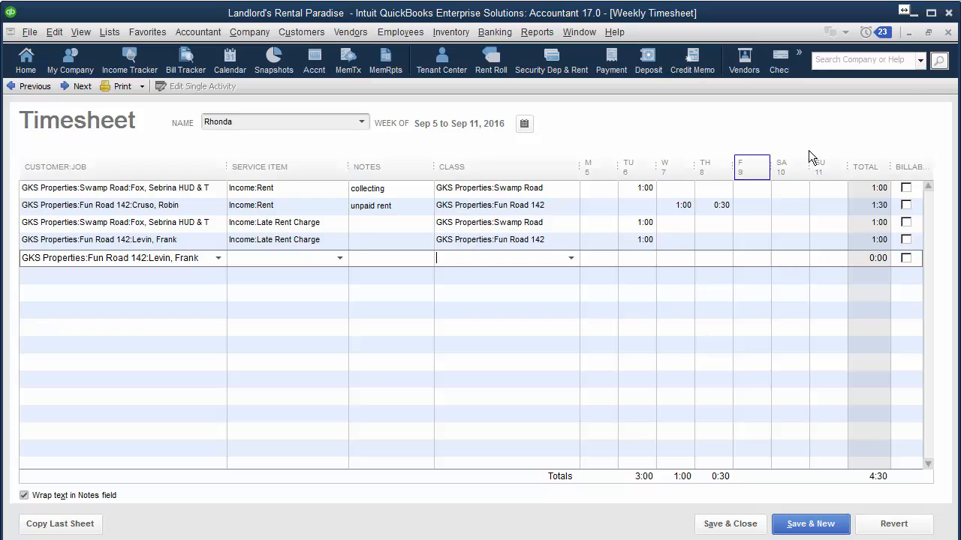
pyautogui.click(948, 34)
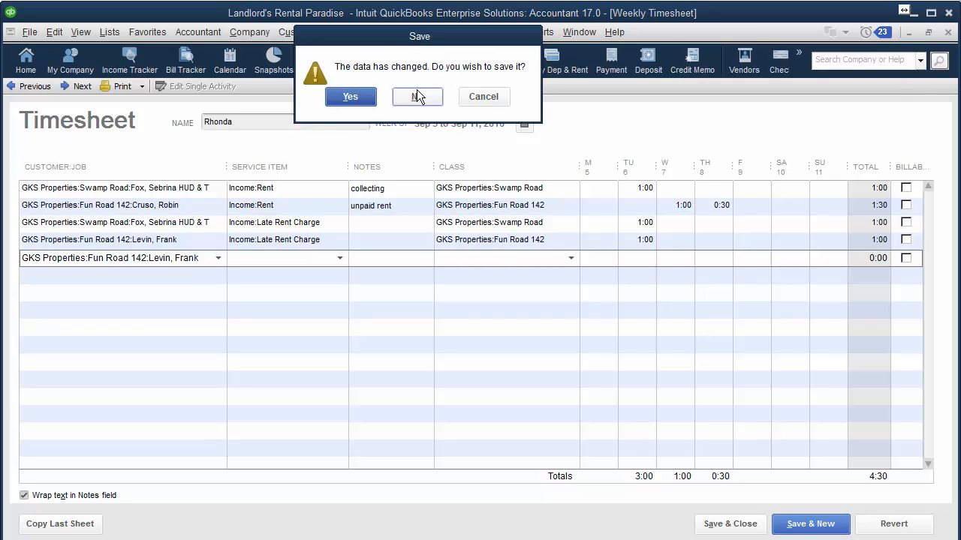
pyautogui.click(484, 97)
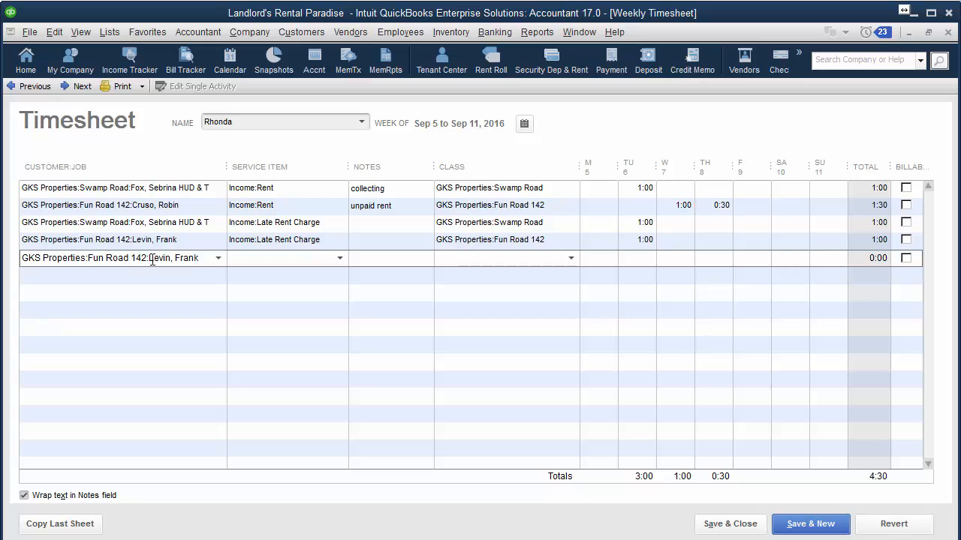
# Revert all unsaved timesheet changes, restoring the three lines totalling 3:30
pyautogui.moveTo(149, 258); pyautogui.dragTo(205, 243)
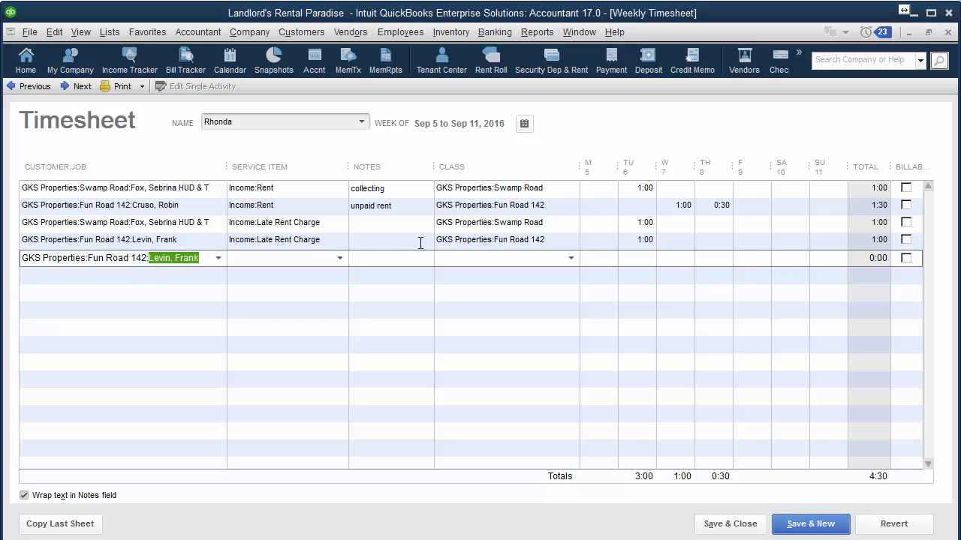
pyautogui.click(479, 257)
pyautogui.moveTo(206, 258); pyautogui.dragTo(22, 253)
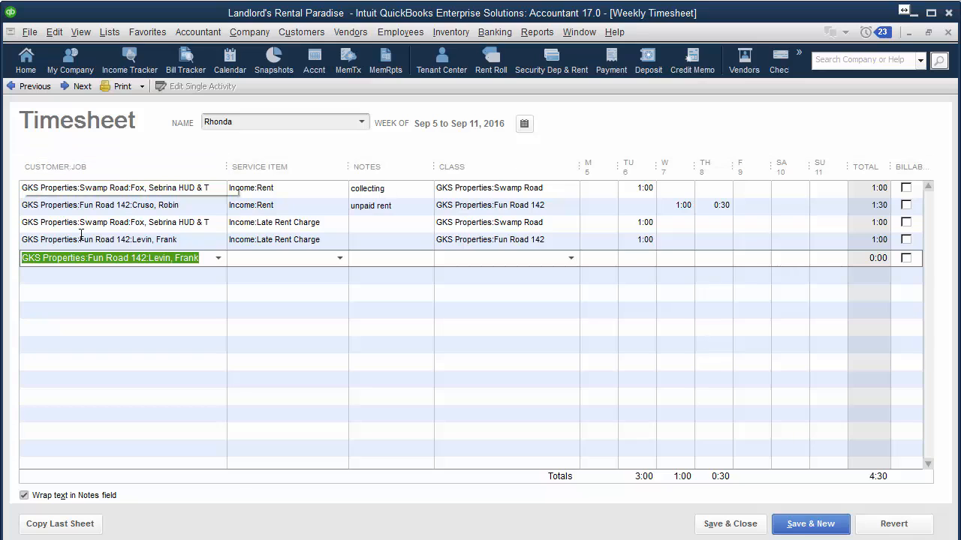
pyautogui.click(481, 257)
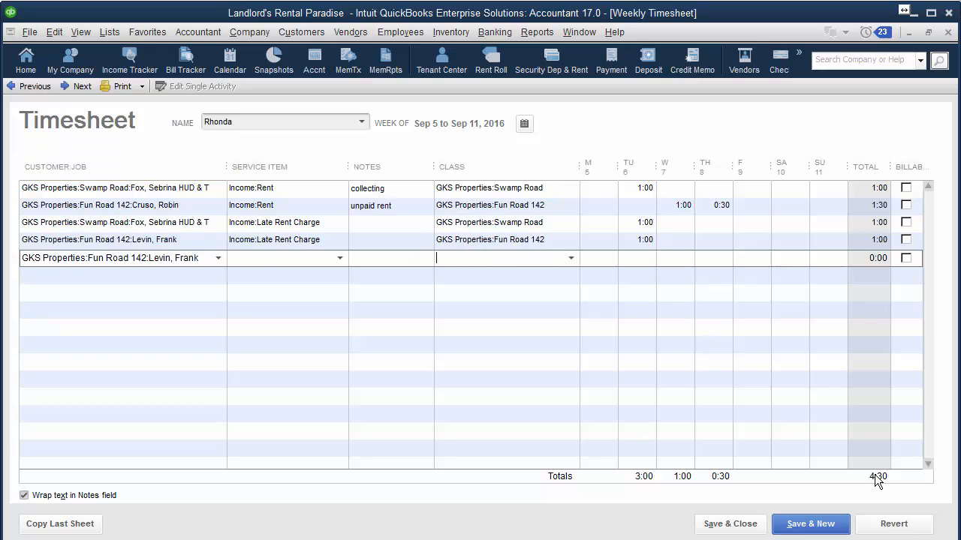
pyautogui.click(912, 526)
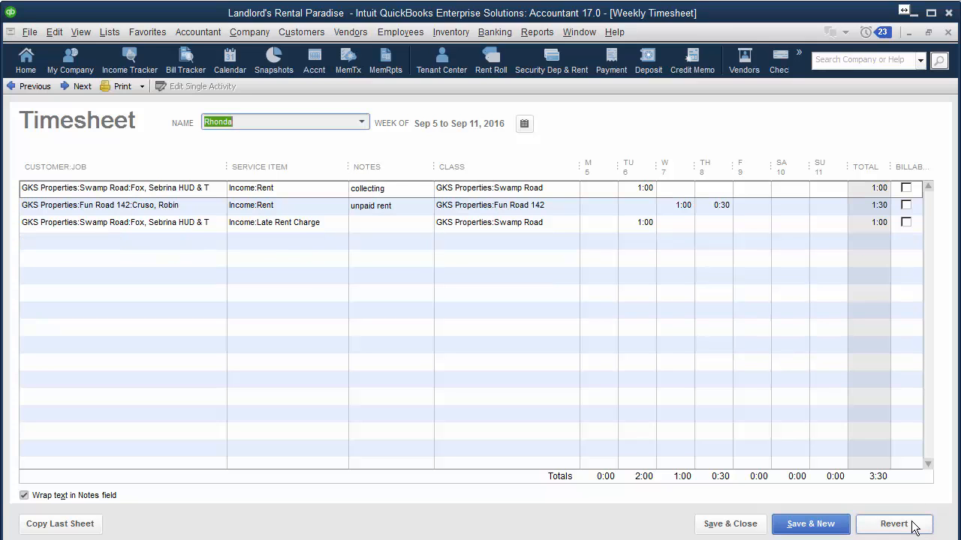
# Move the chat screenshot to the slide's right side and shift the single-user dialog rightward
pyautogui.click(948, 33)
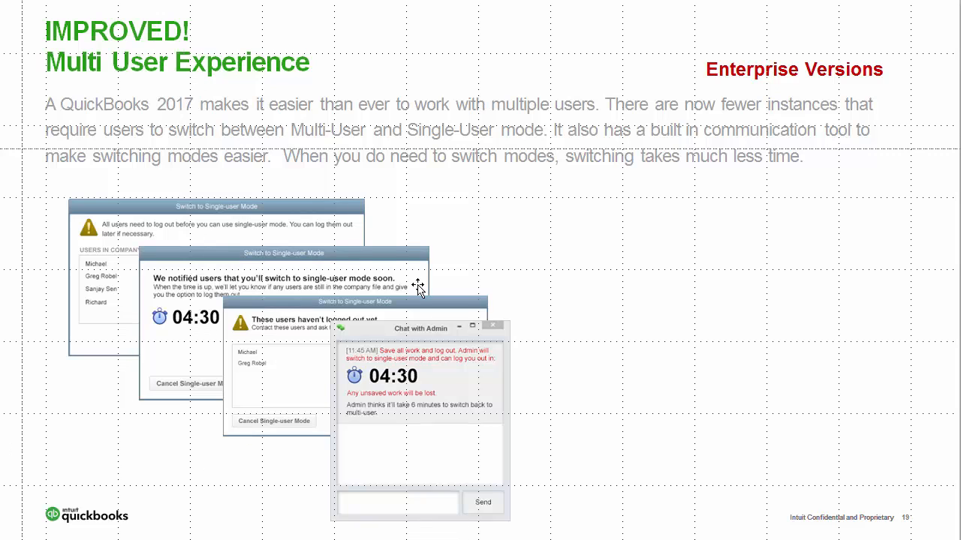
pyautogui.moveTo(415, 350); pyautogui.dragTo(815, 338)
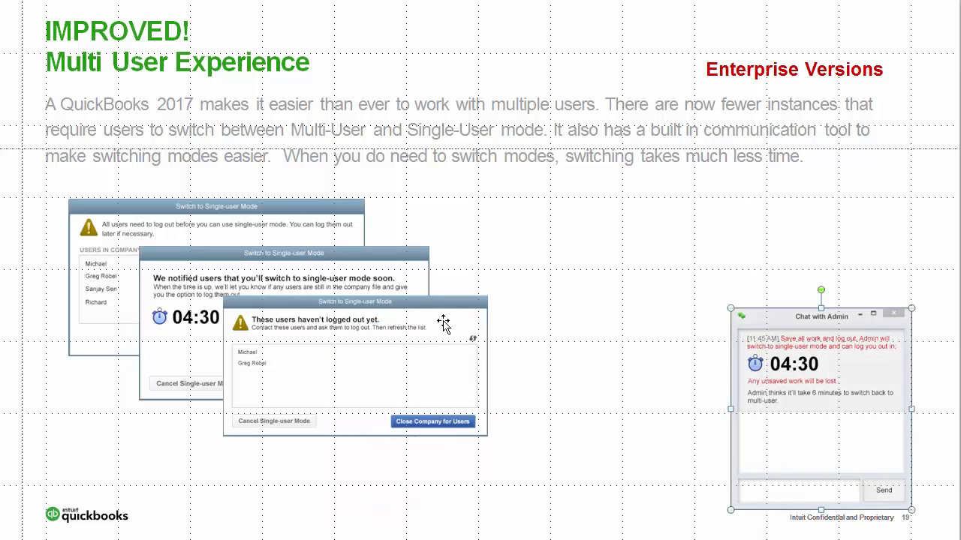
pyautogui.moveTo(432, 313); pyautogui.dragTo(746, 168)
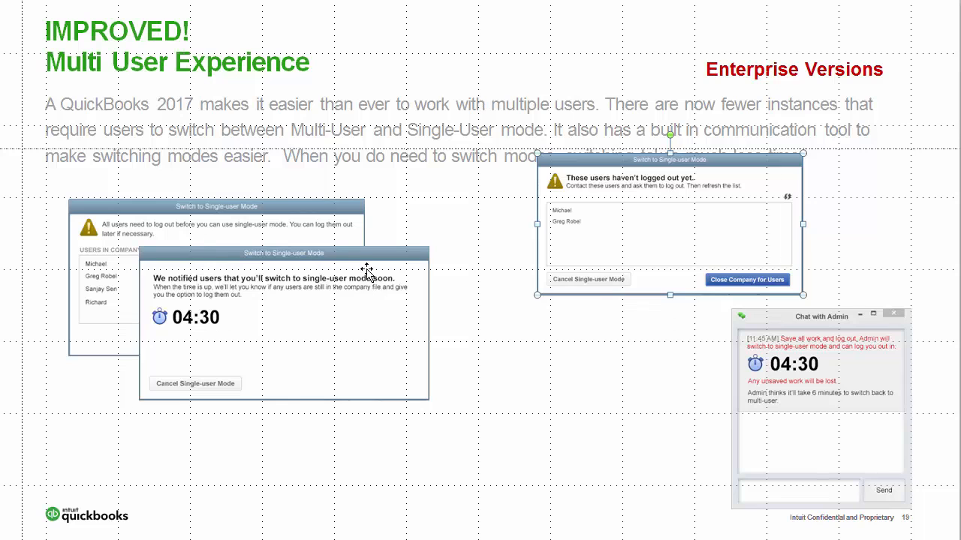